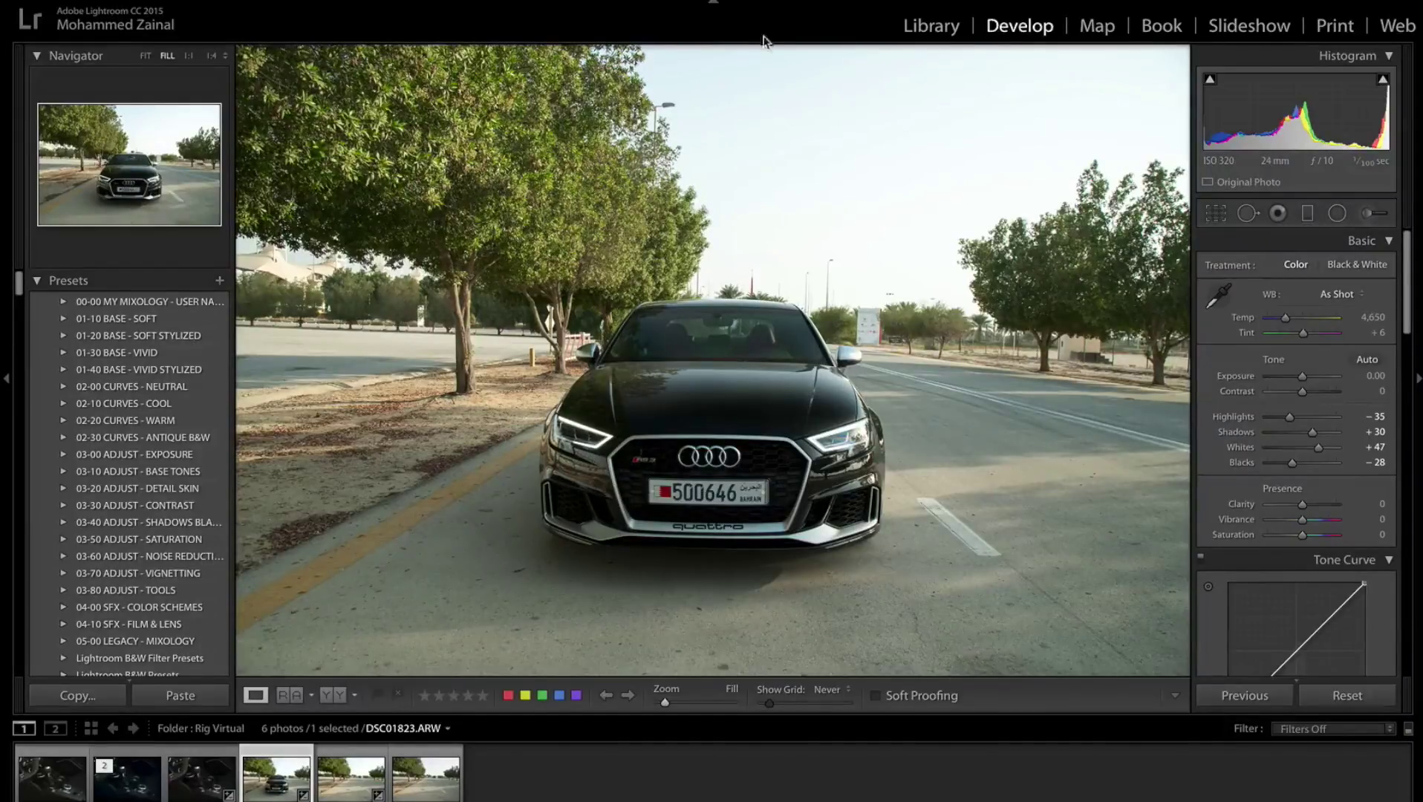
- Compare the car photo DSC01823.ARW with the empty-road photo DSC01825.ARW
click(340, 789)
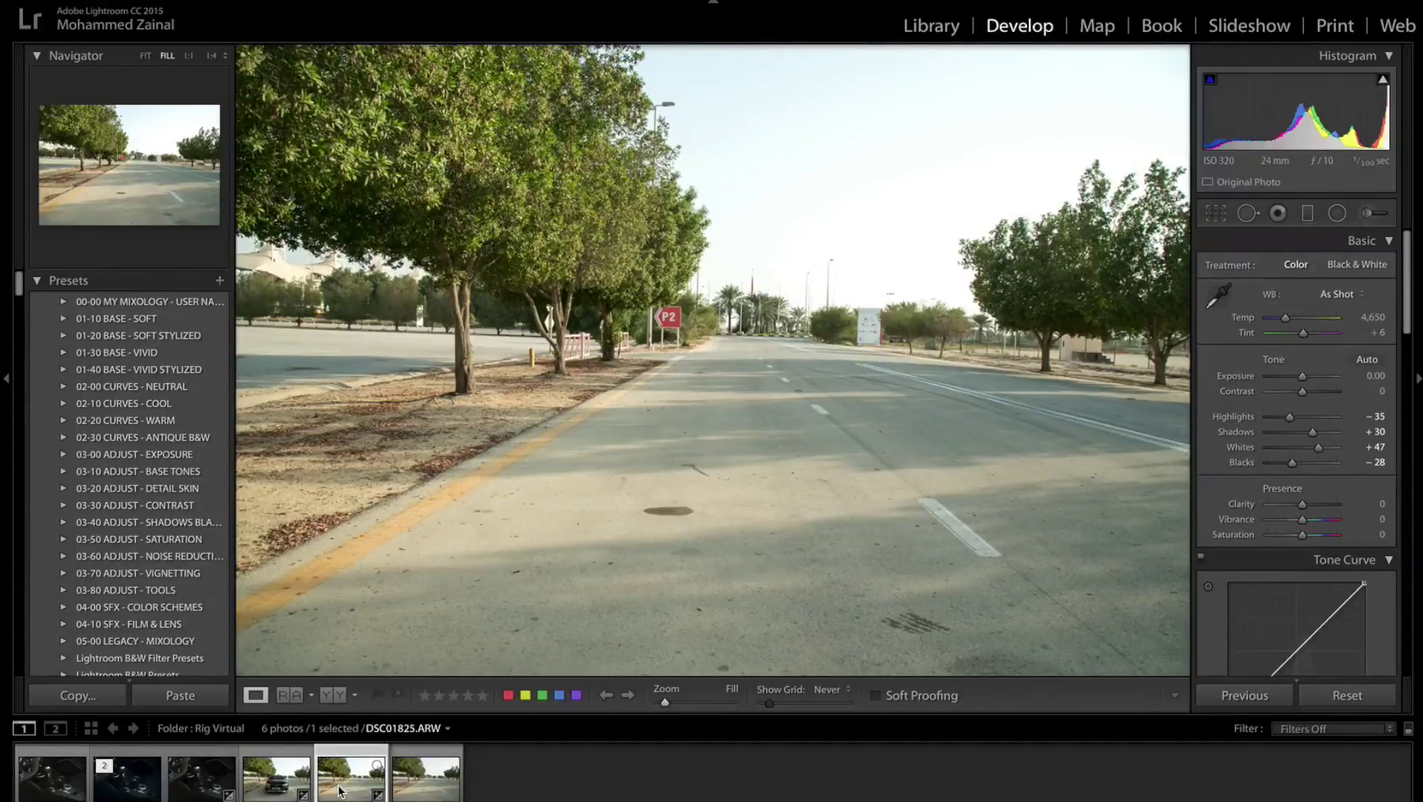
click(253, 789)
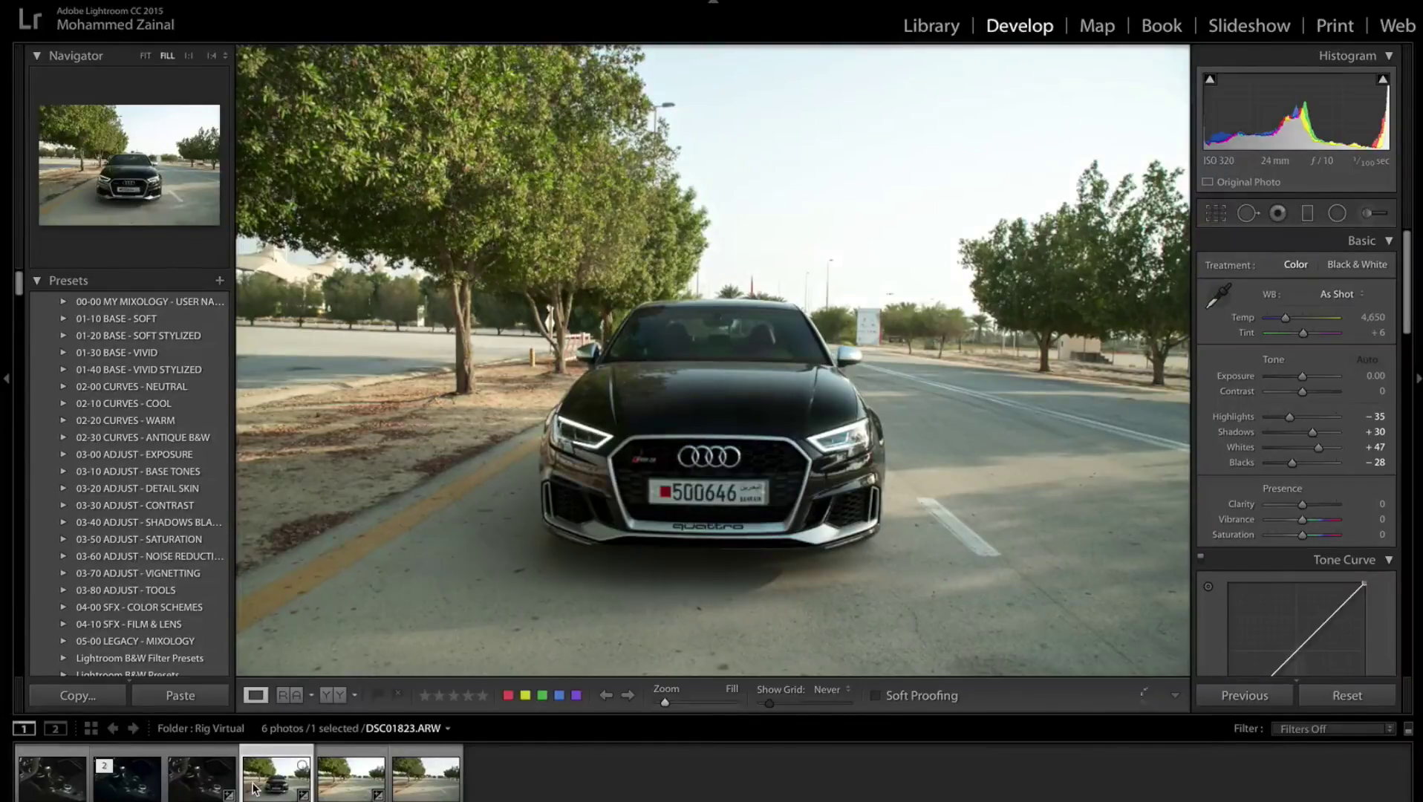
click(355, 792)
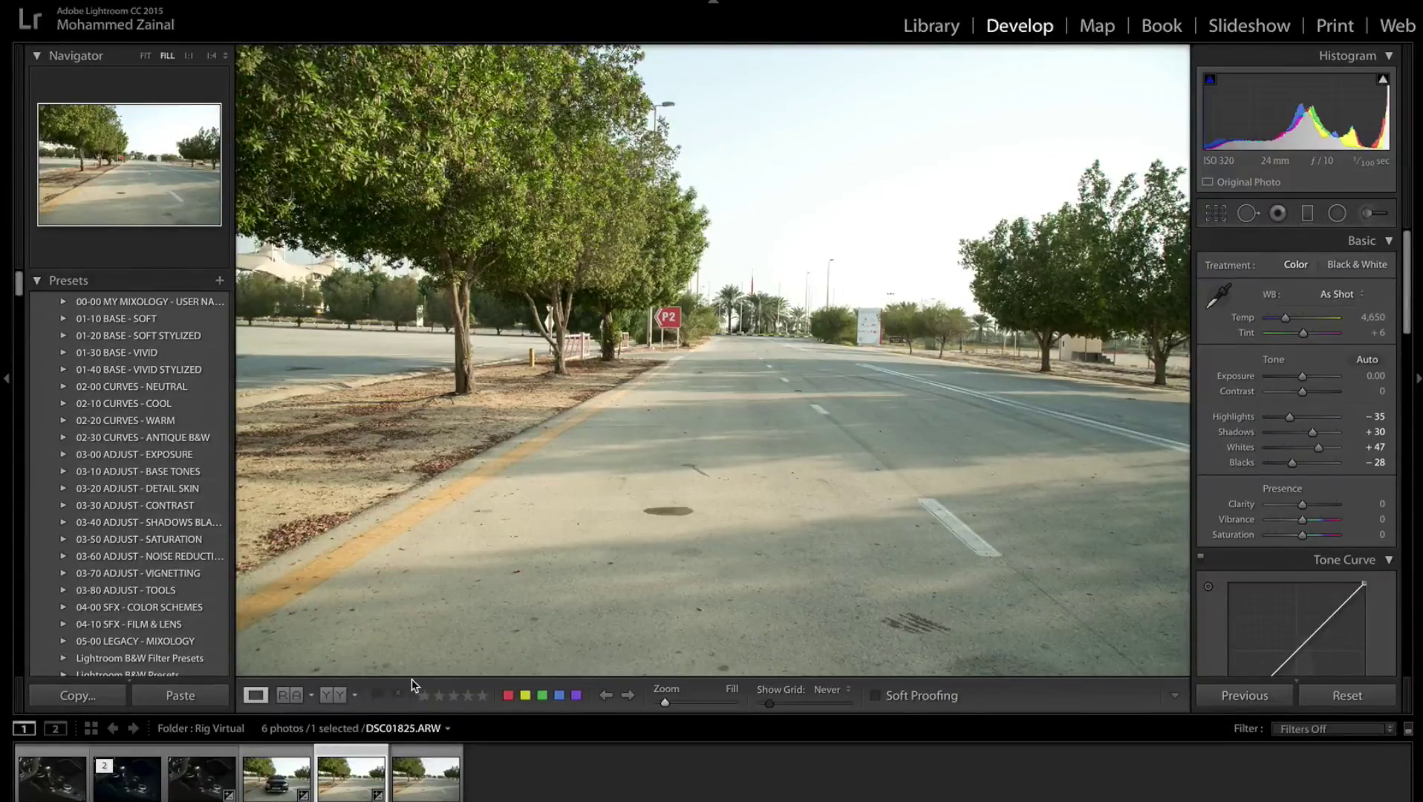
click(281, 770)
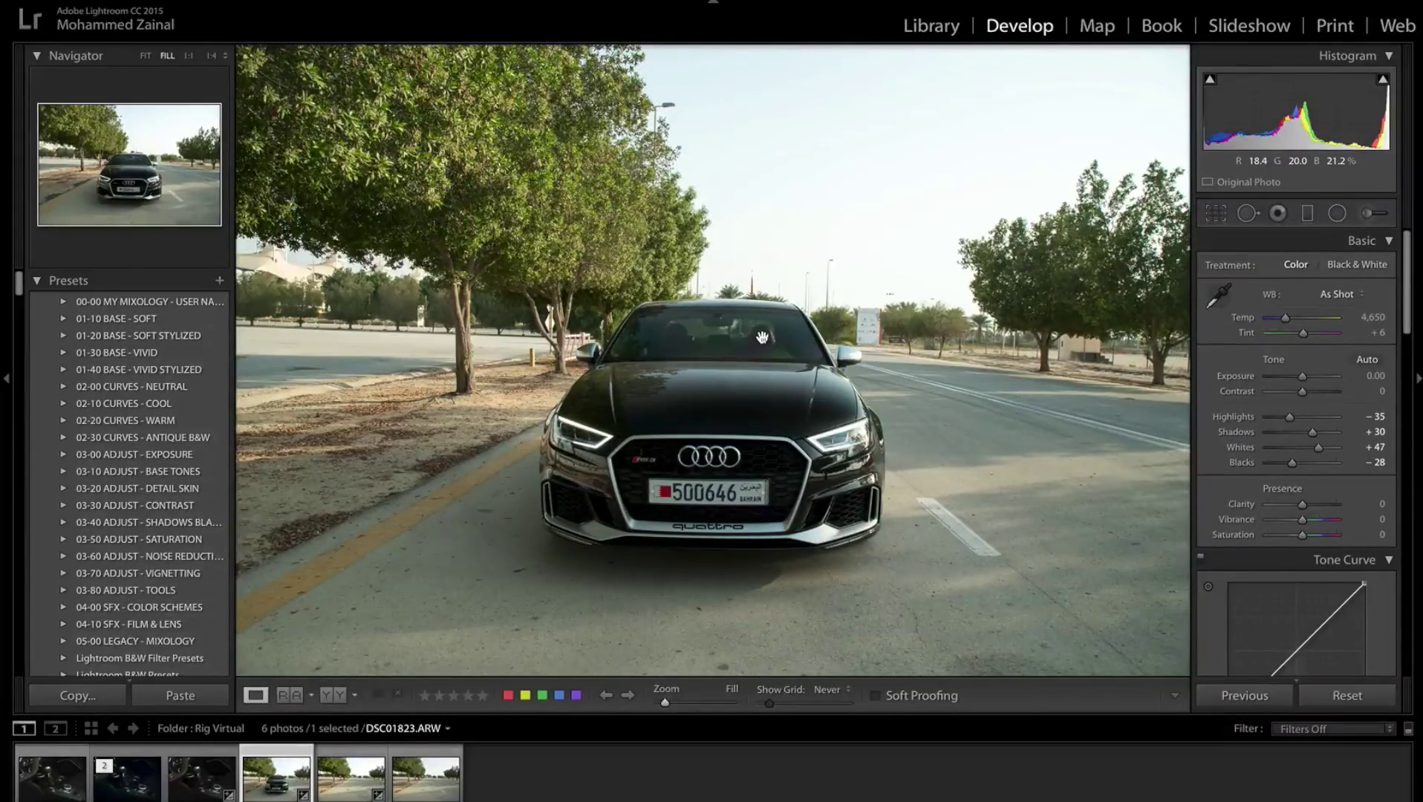
- Export the empty-road photo DSC01825.ARW to the hard drive as an sRGB JPEG at quality 100
click(350, 771)
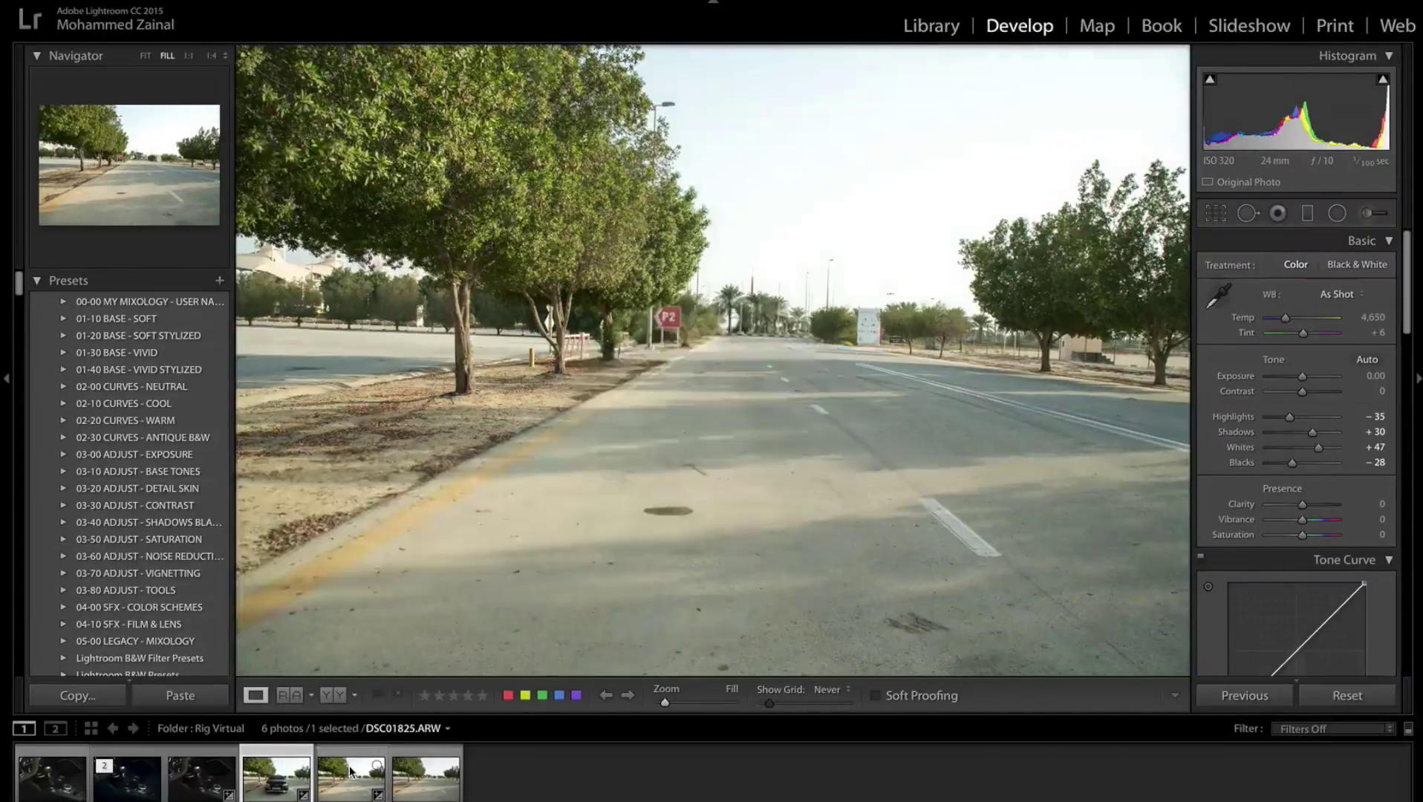
click(223, 1)
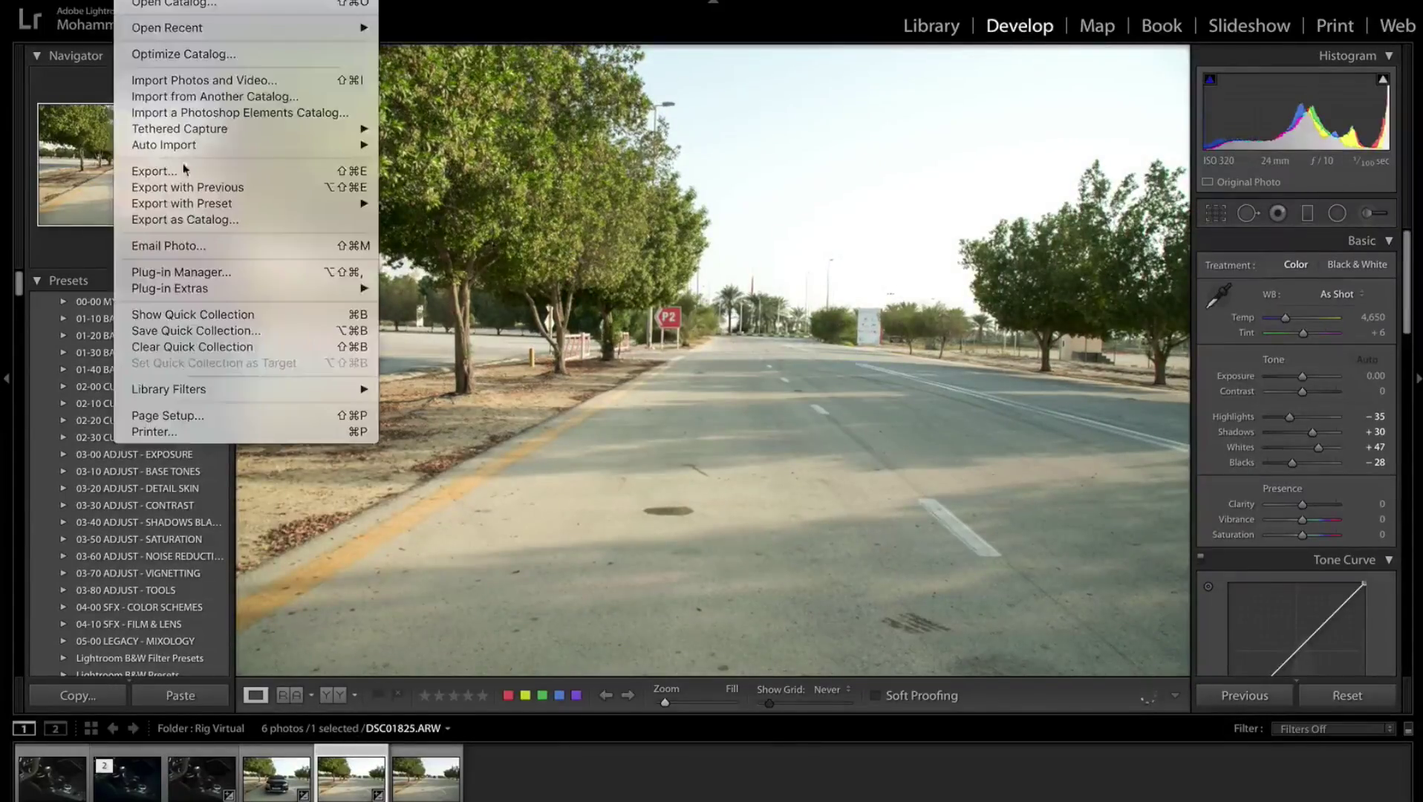
click(282, 172)
scroll(1009, 479, down, 1)
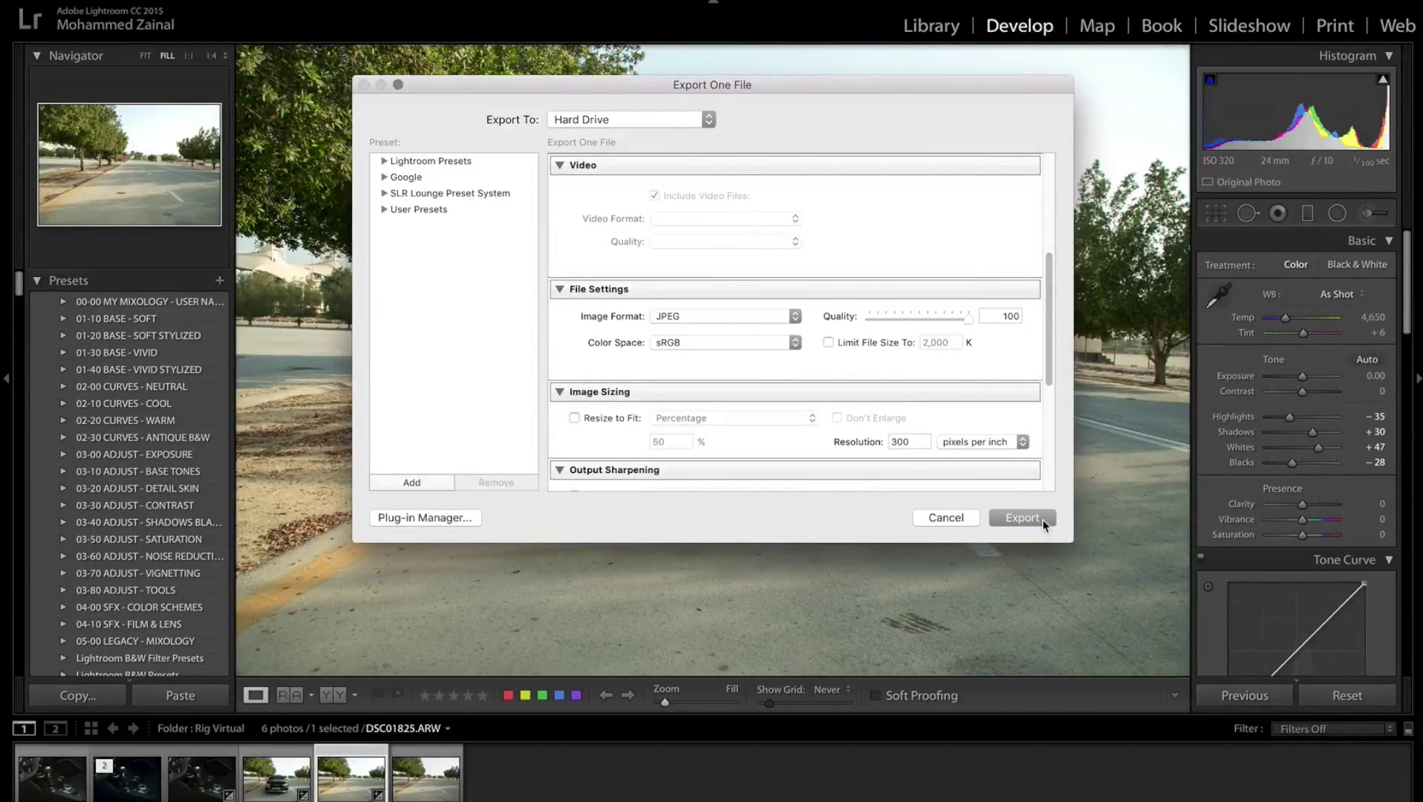
click(1023, 518)
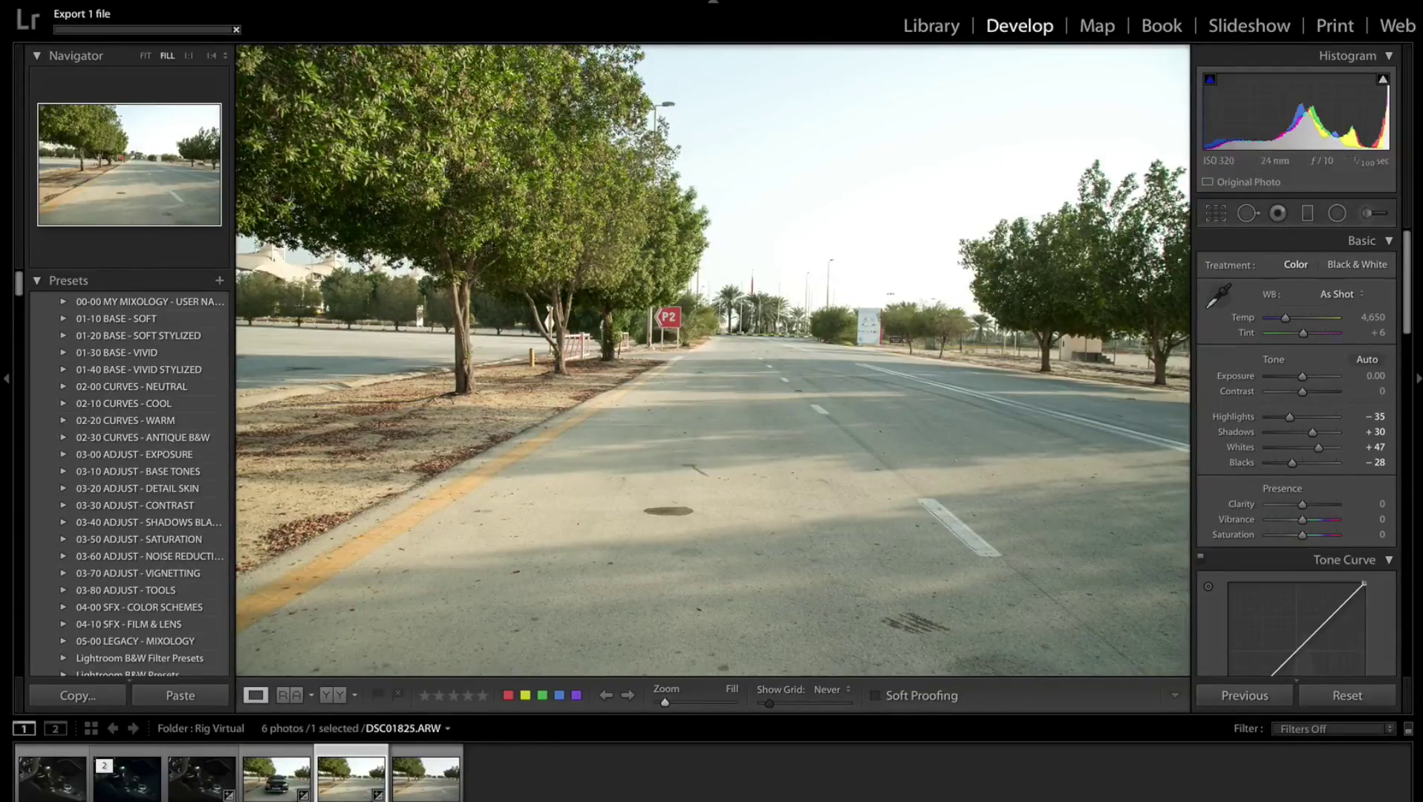
- Switch to VirtualRig Studio Lite, start a new project from DSC01825.jpg in the desktop's Virtual Rig folder, and enlarge the window to full screen
click(1047, 795)
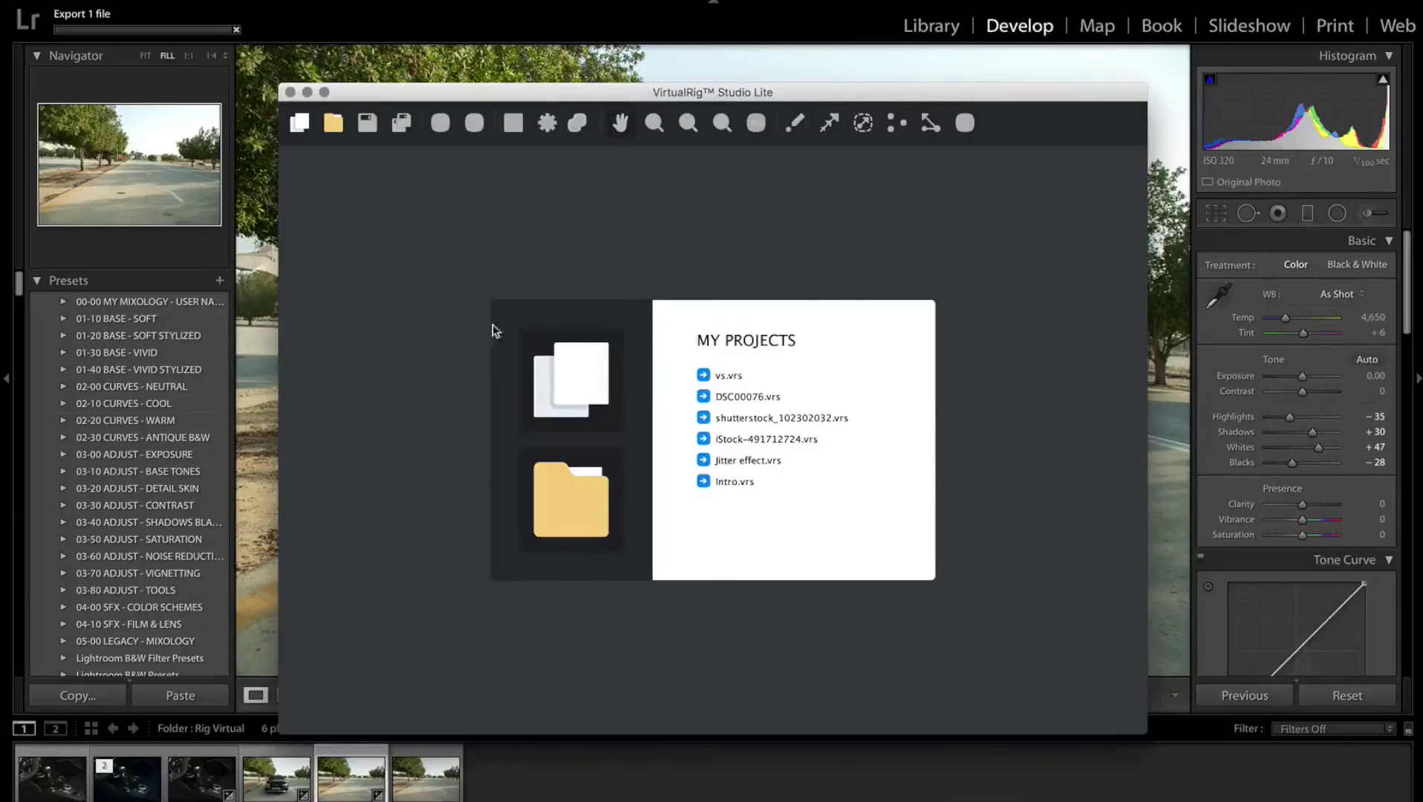
click(583, 375)
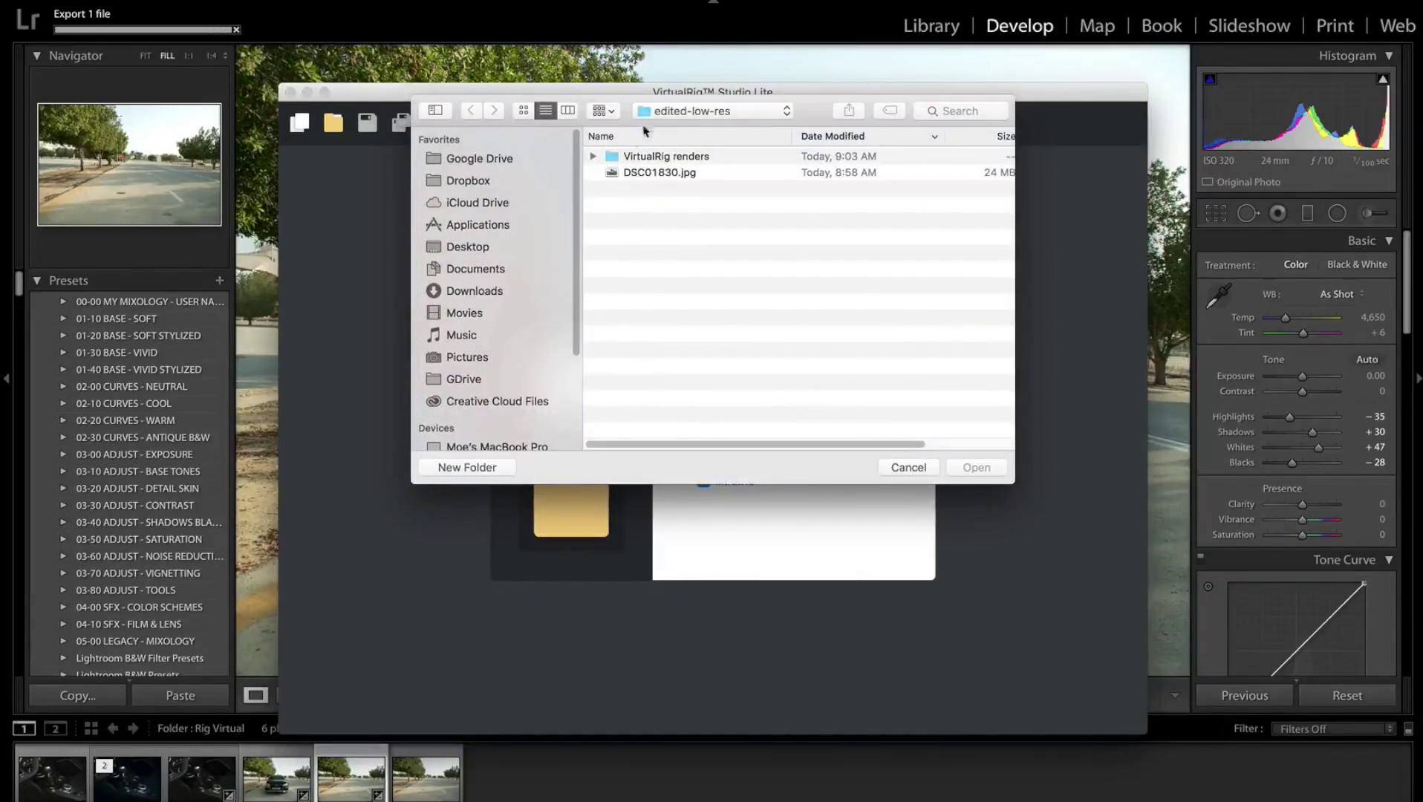
click(681, 113)
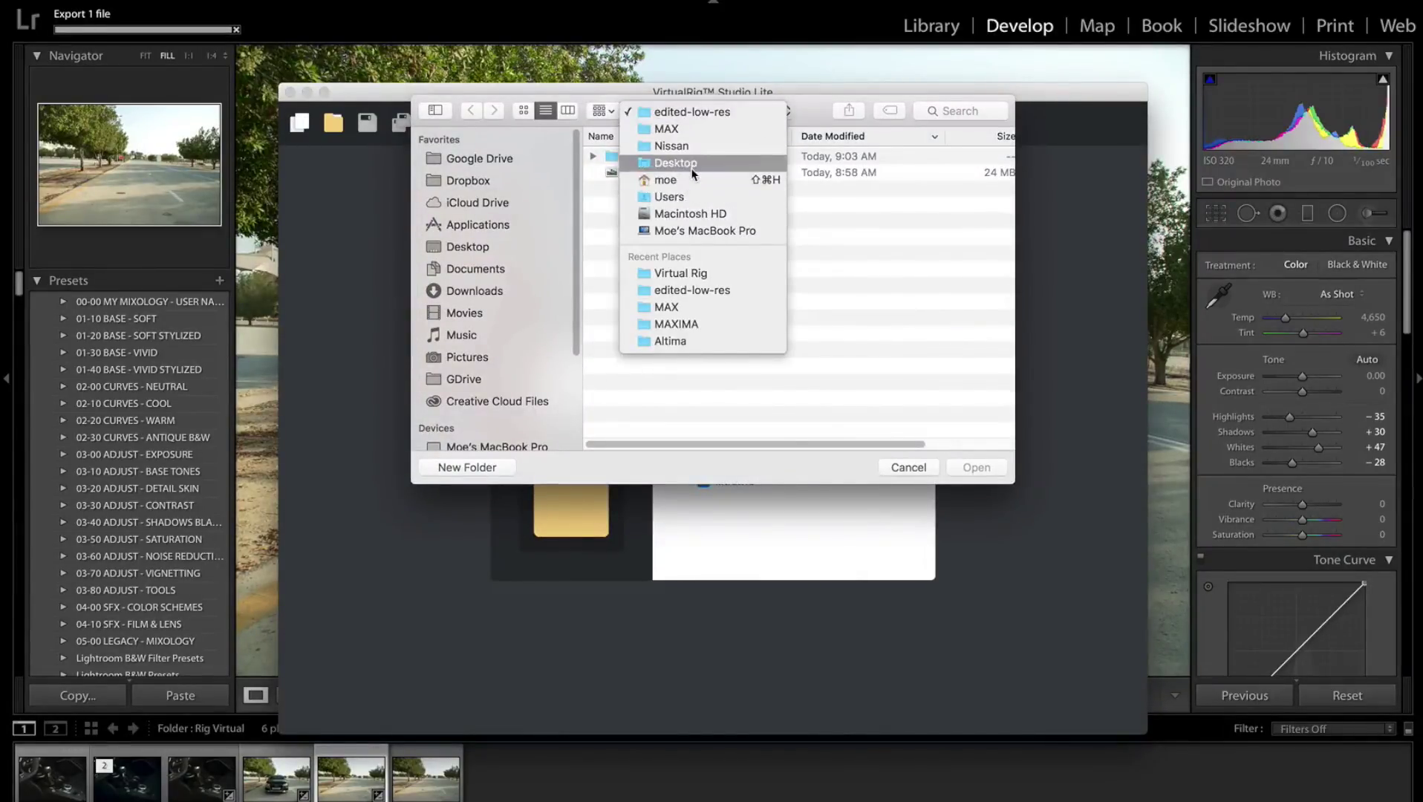
click(672, 162)
double_click(665, 155)
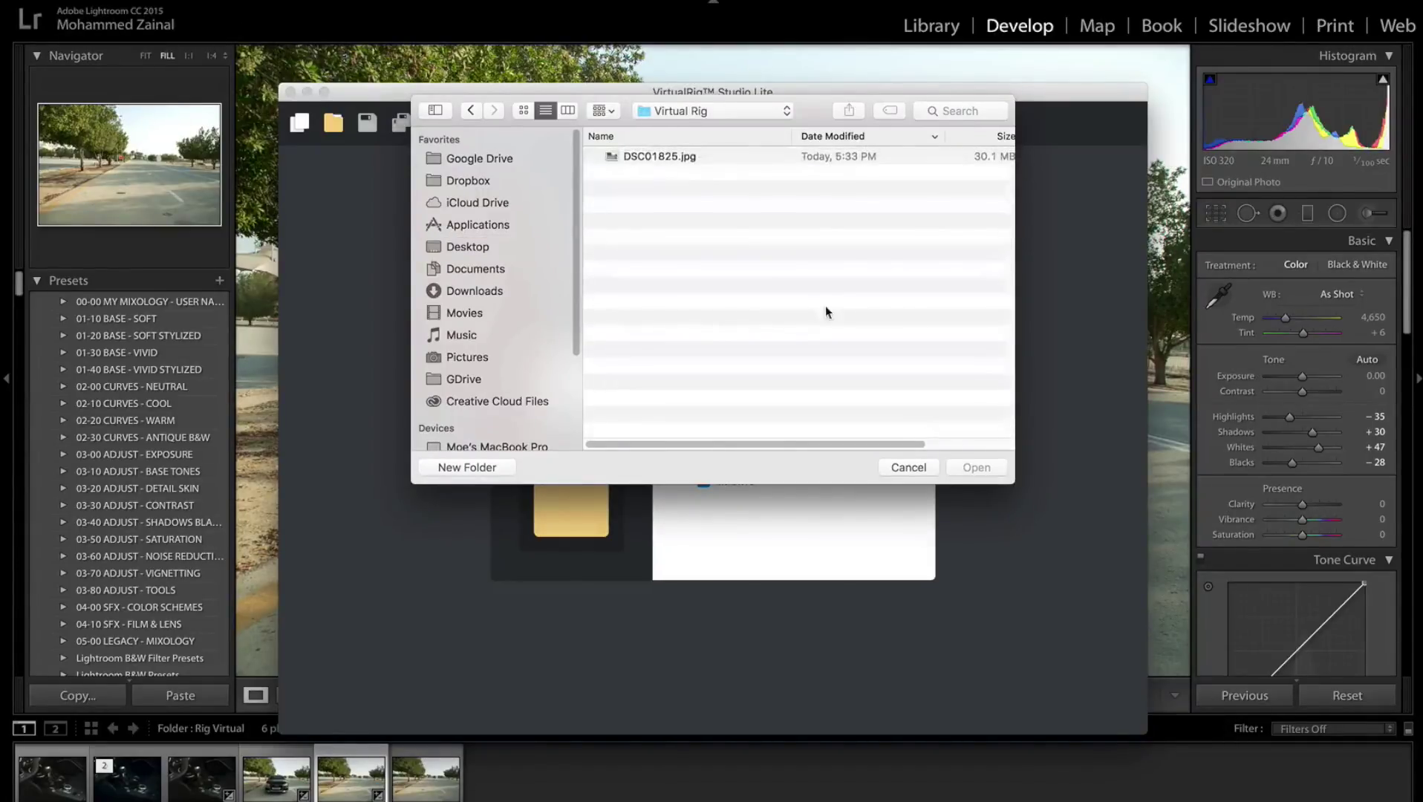
double_click(675, 159)
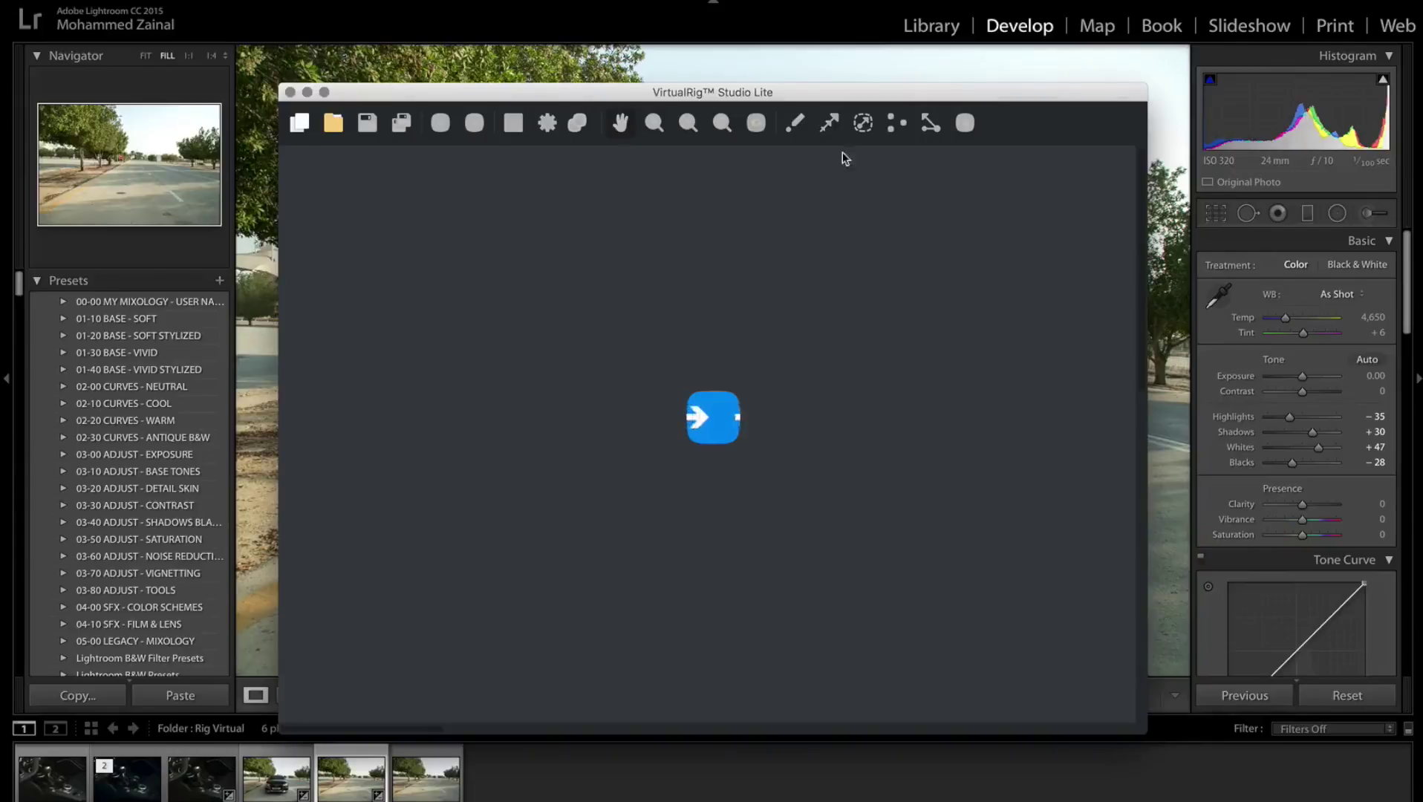
click(324, 93)
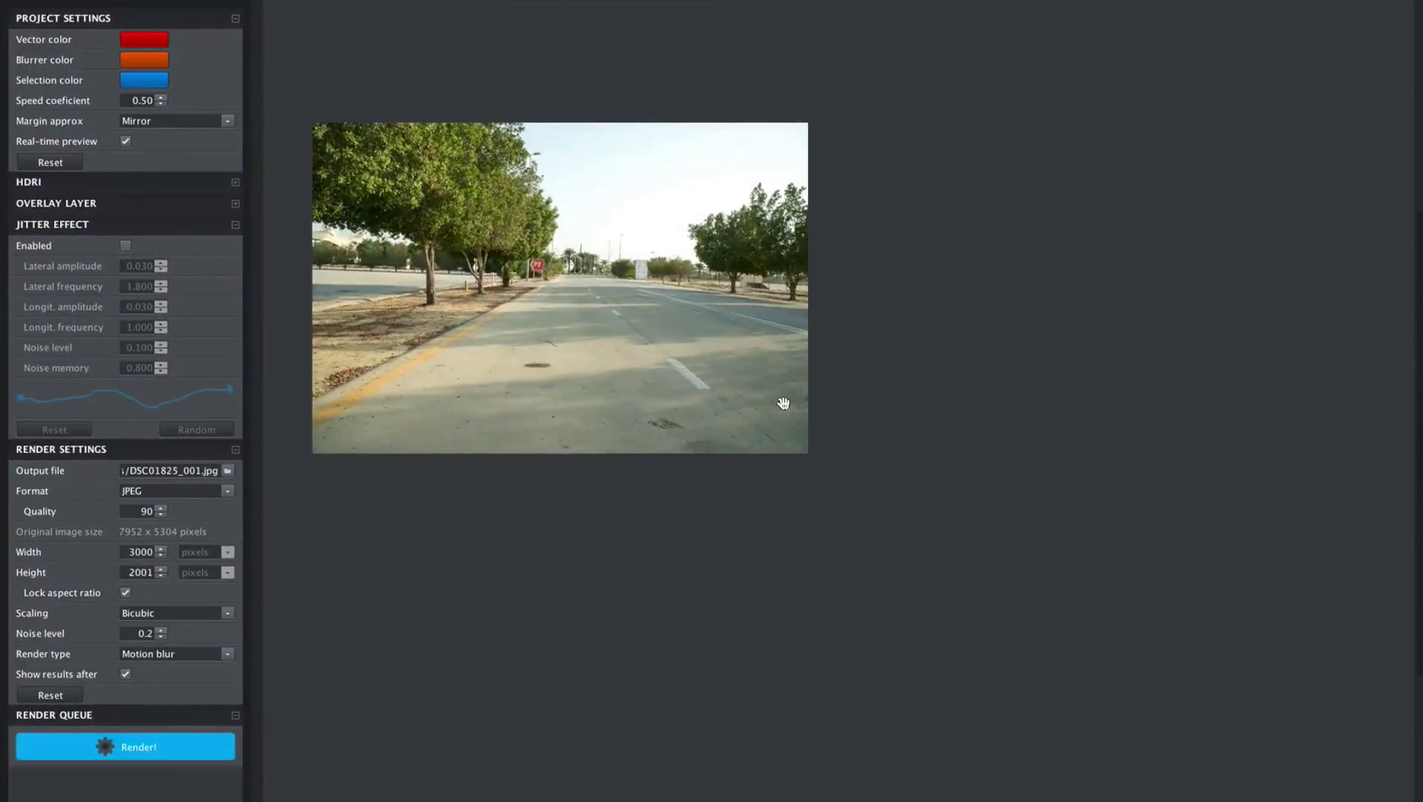
- Draw four blurrers from the road's vanishing point: along the yellow edge line, straight down, along the dashed lane marking and across the right-hand lane
scroll(783, 403, up, 5)
scroll(783, 403, down, 6)
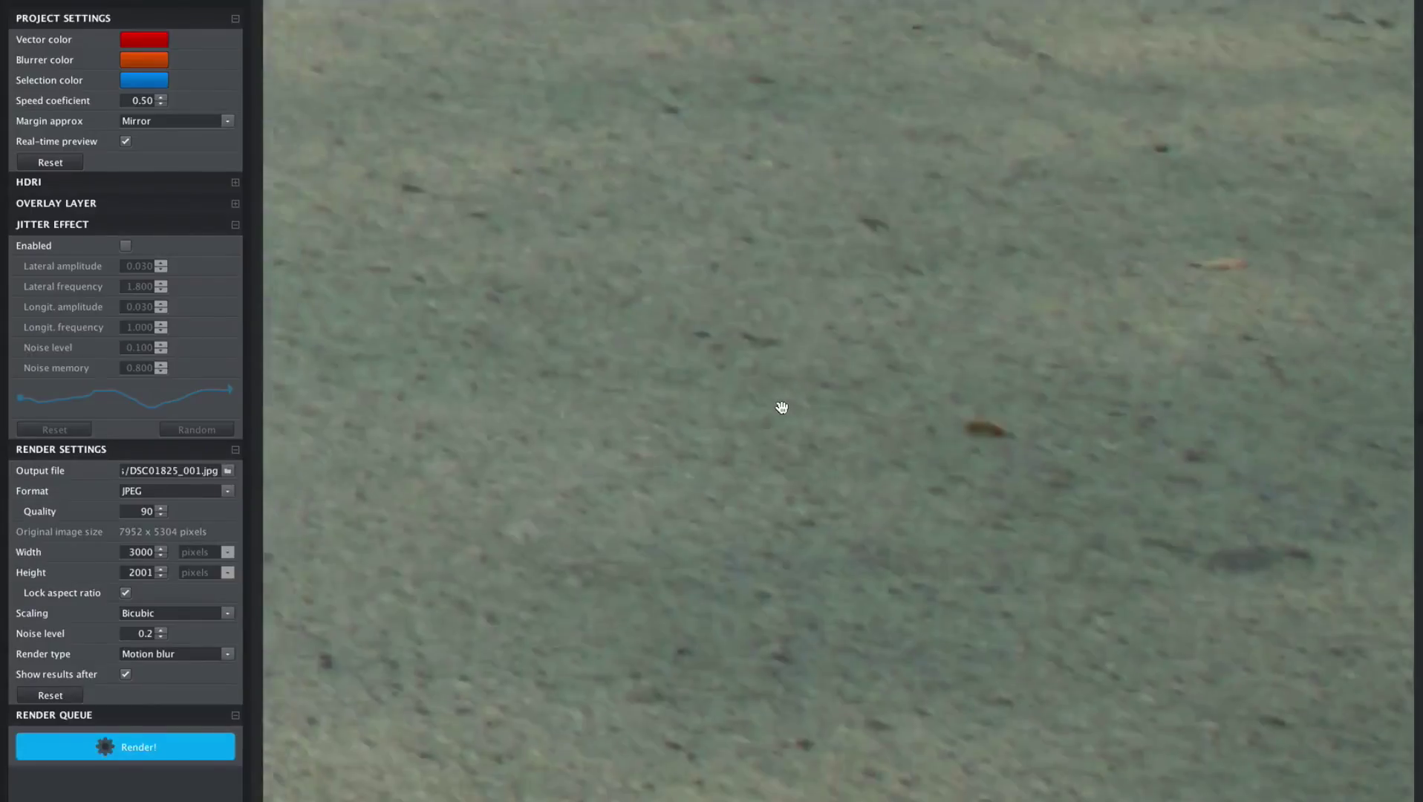
scroll(1114, 535, down, 5)
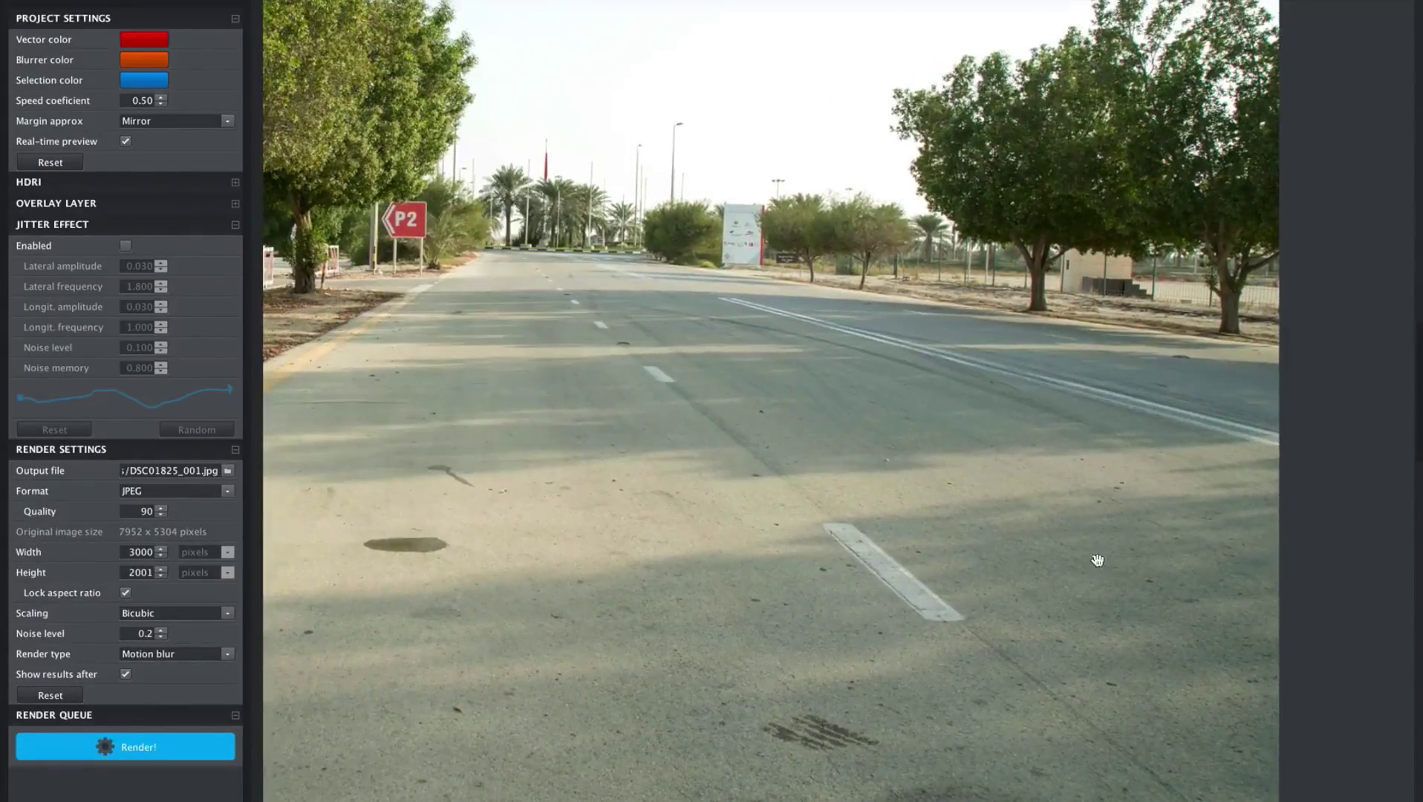
scroll(848, 471, up, 3)
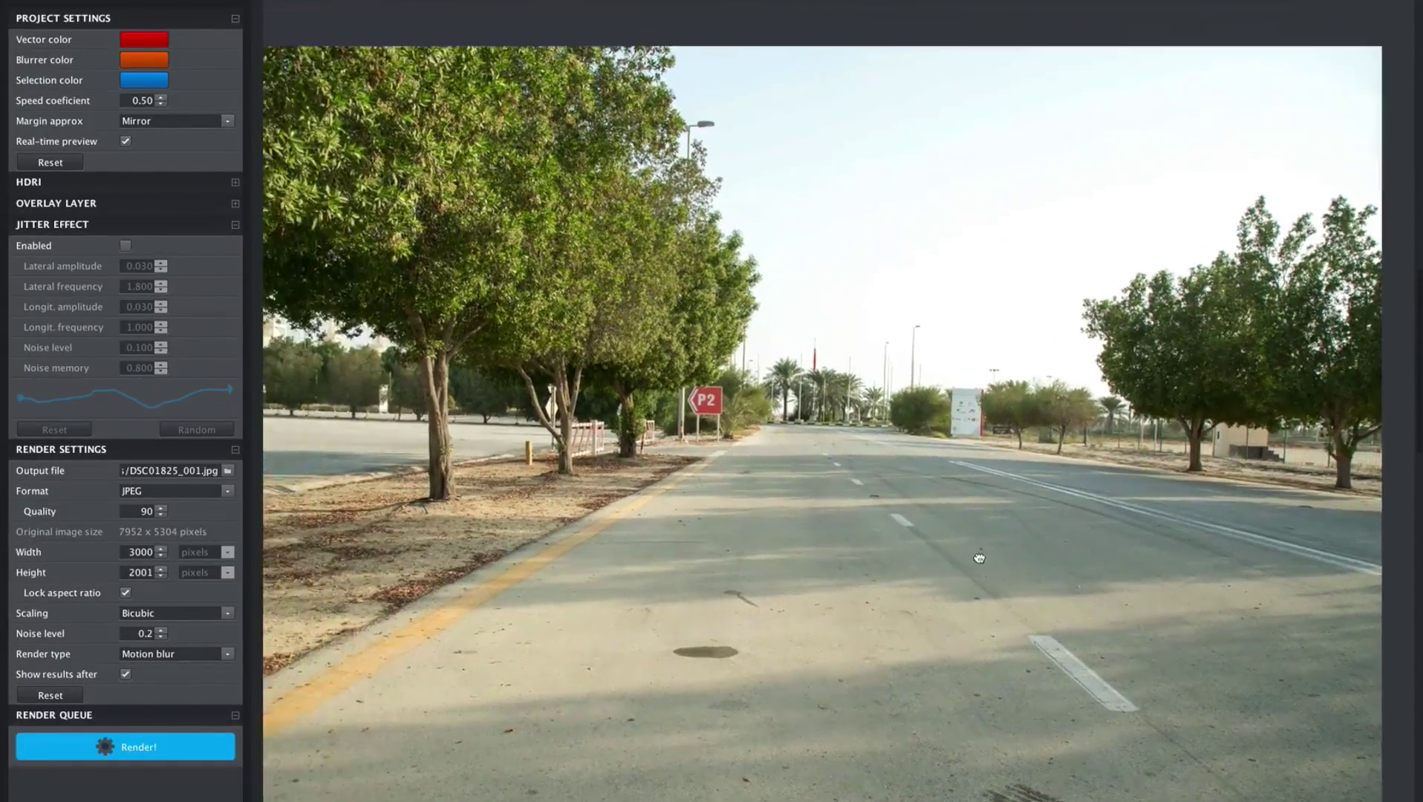
scroll(999, 520, down, 1)
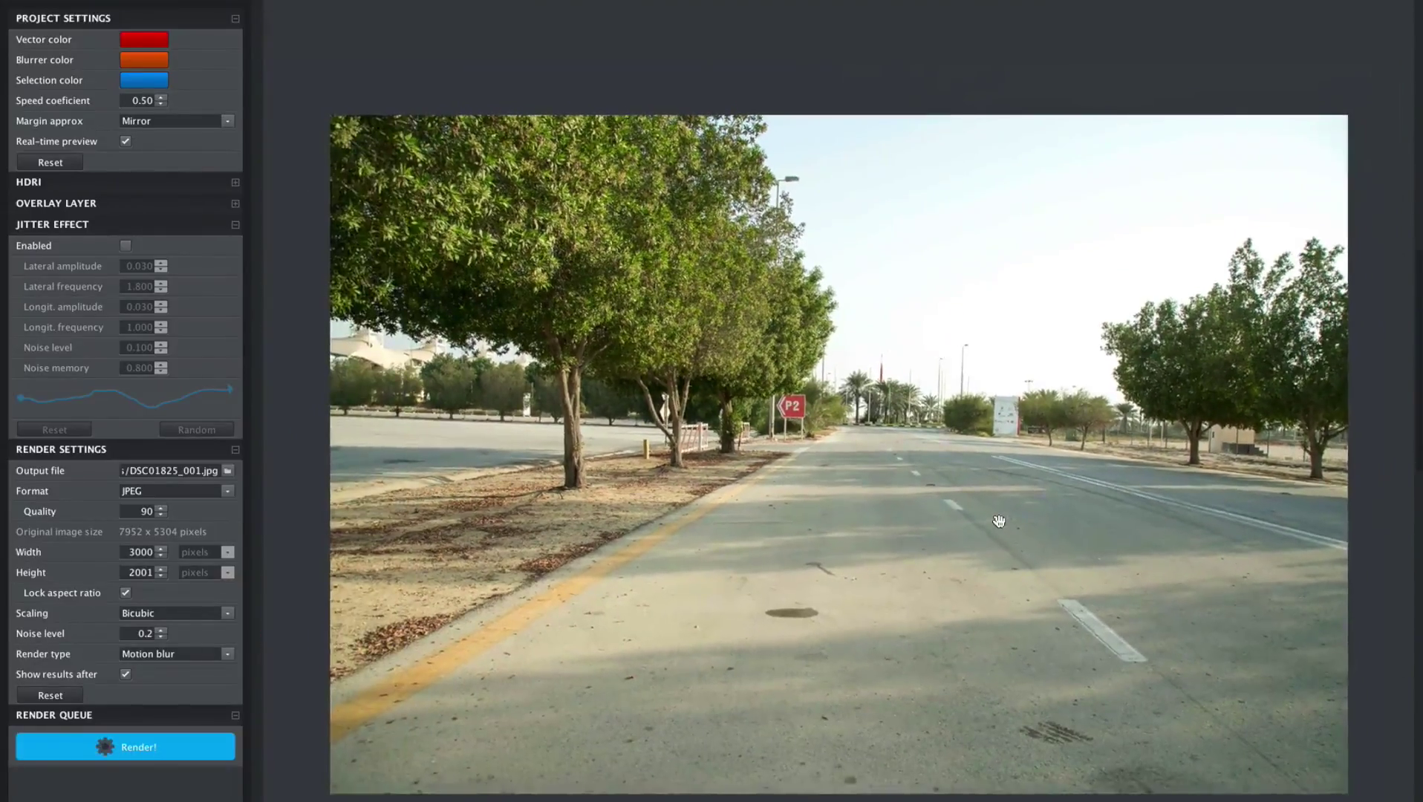
scroll(999, 520, up, 2)
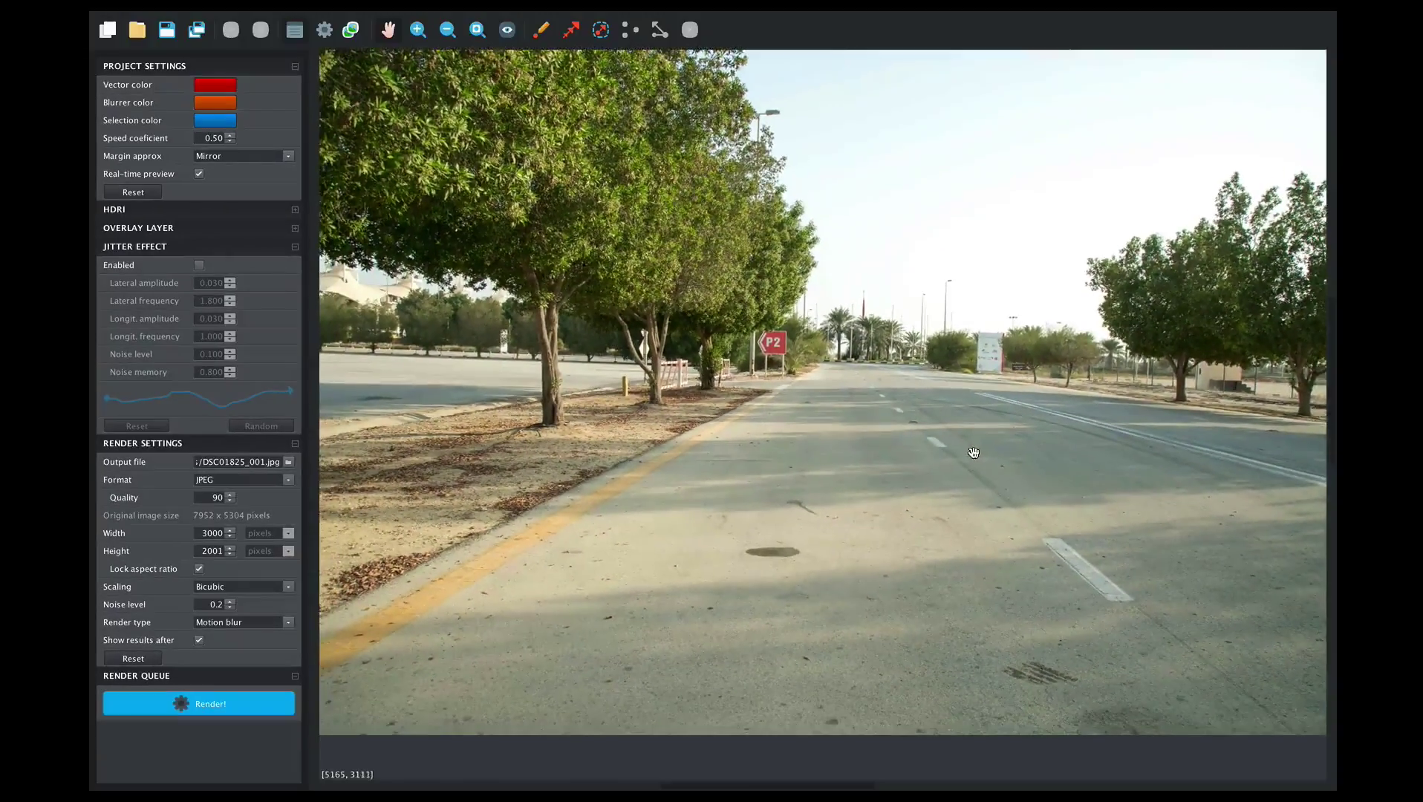
click(569, 36)
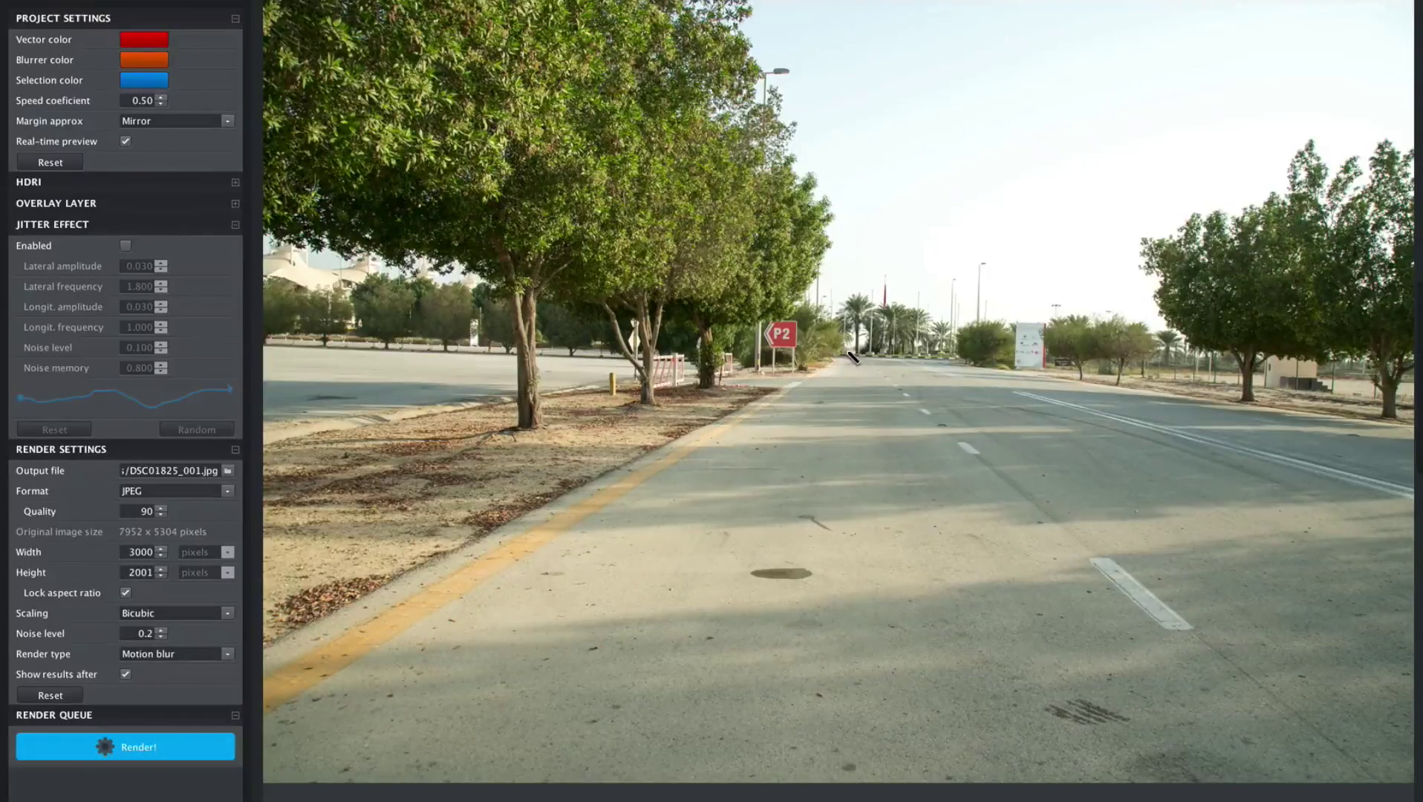
mouse_move(851, 352)
mouse_down()
mouse_move(604, 532)
mouse_move(318, 668)
mouse_move(185, 788)
mouse_up()
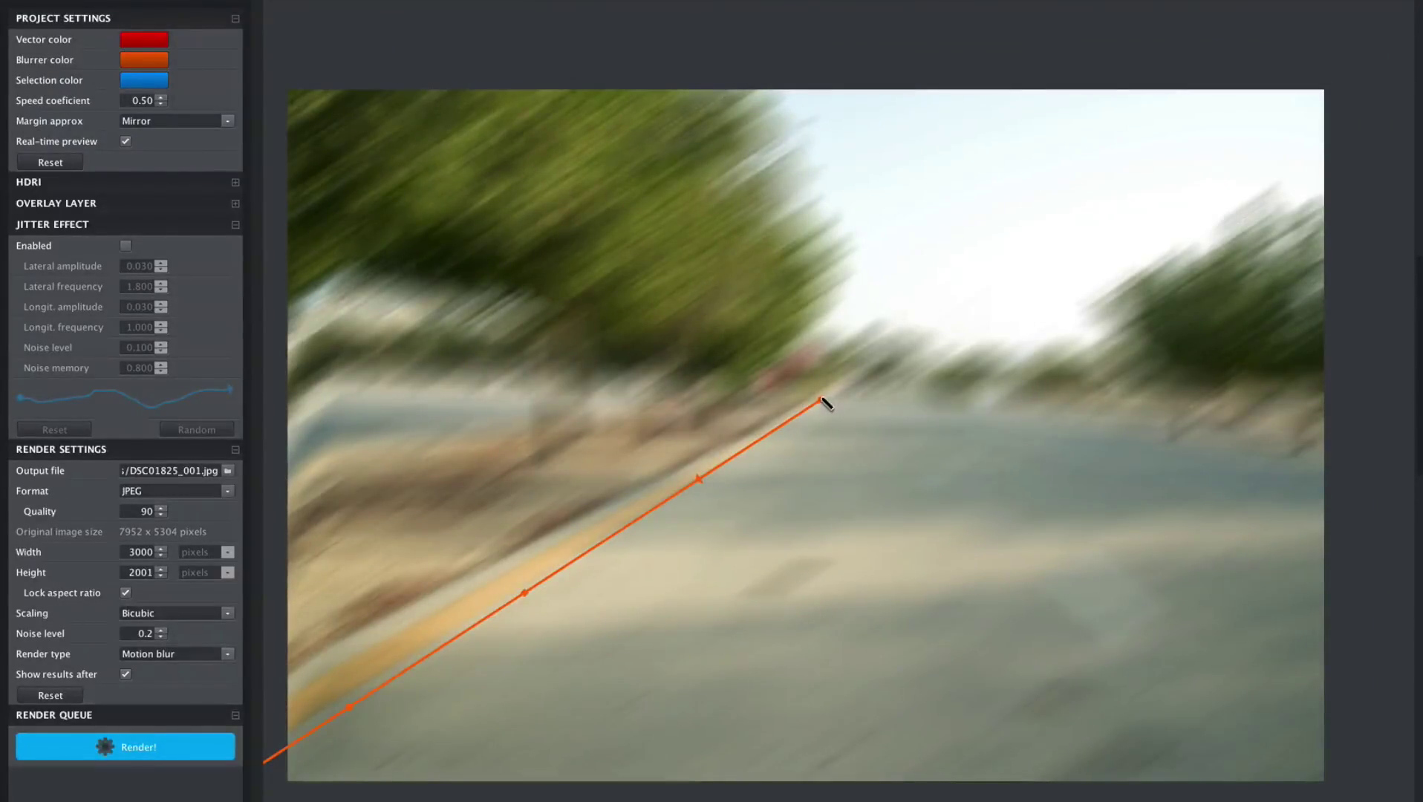
drag(820, 401, 823, 801)
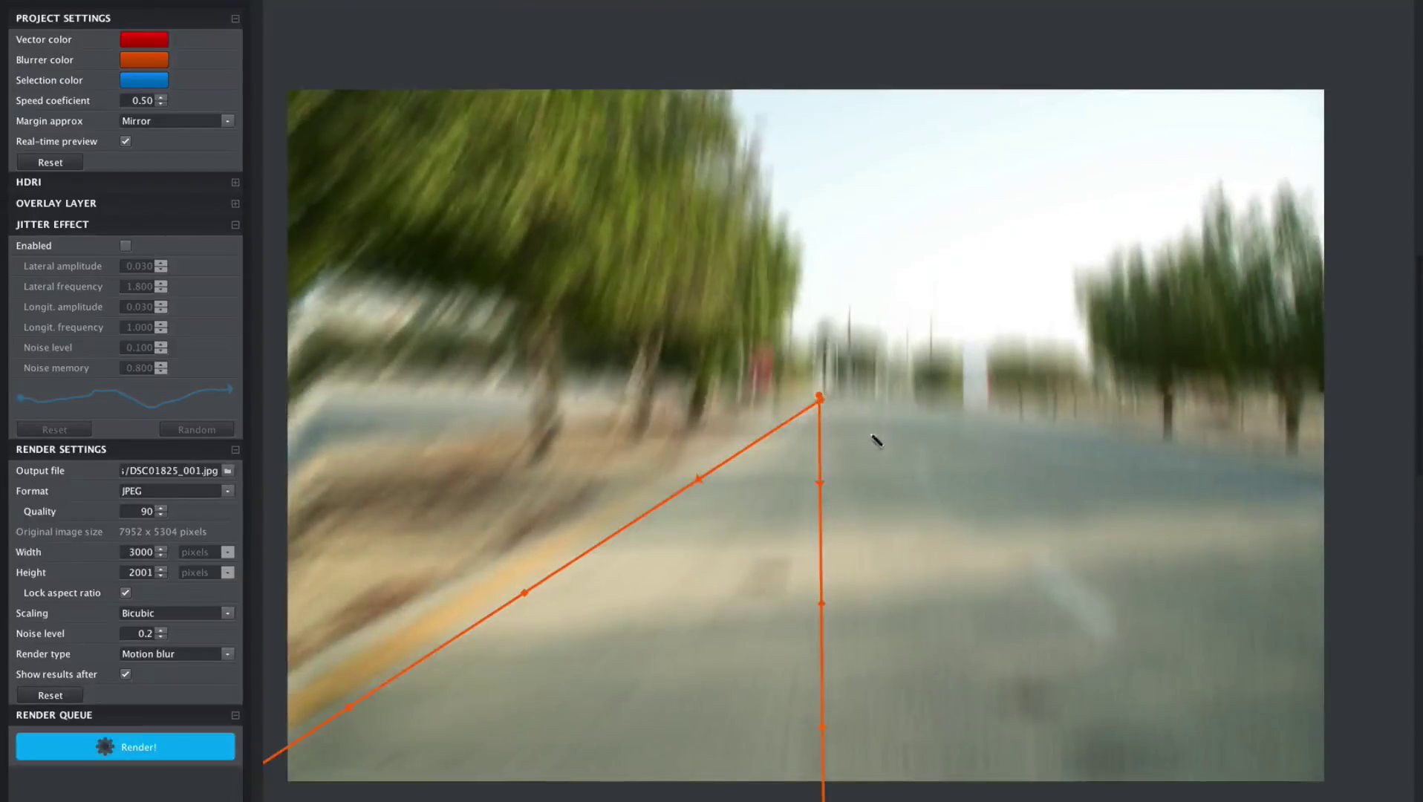
drag(823, 401, 1225, 801)
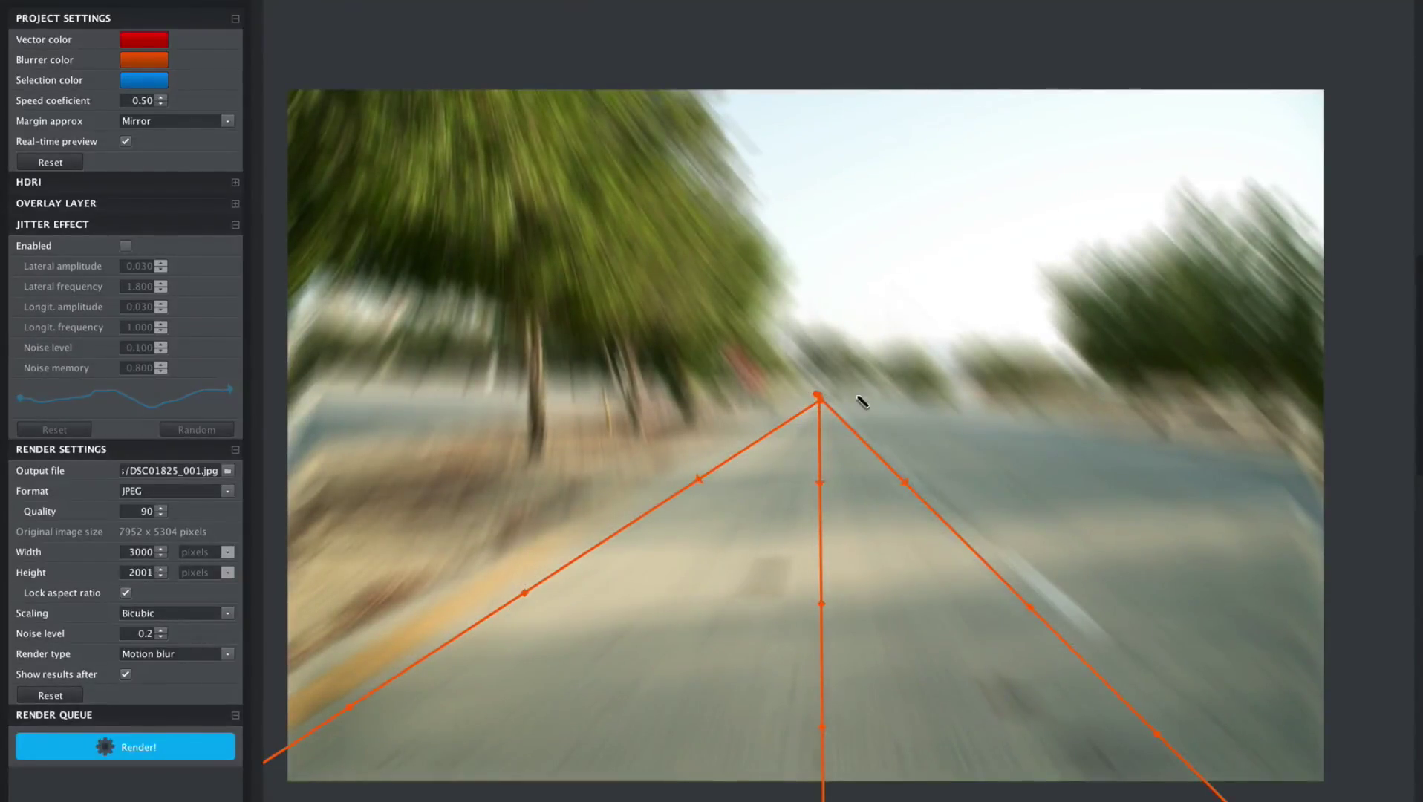
drag(826, 397, 1351, 680)
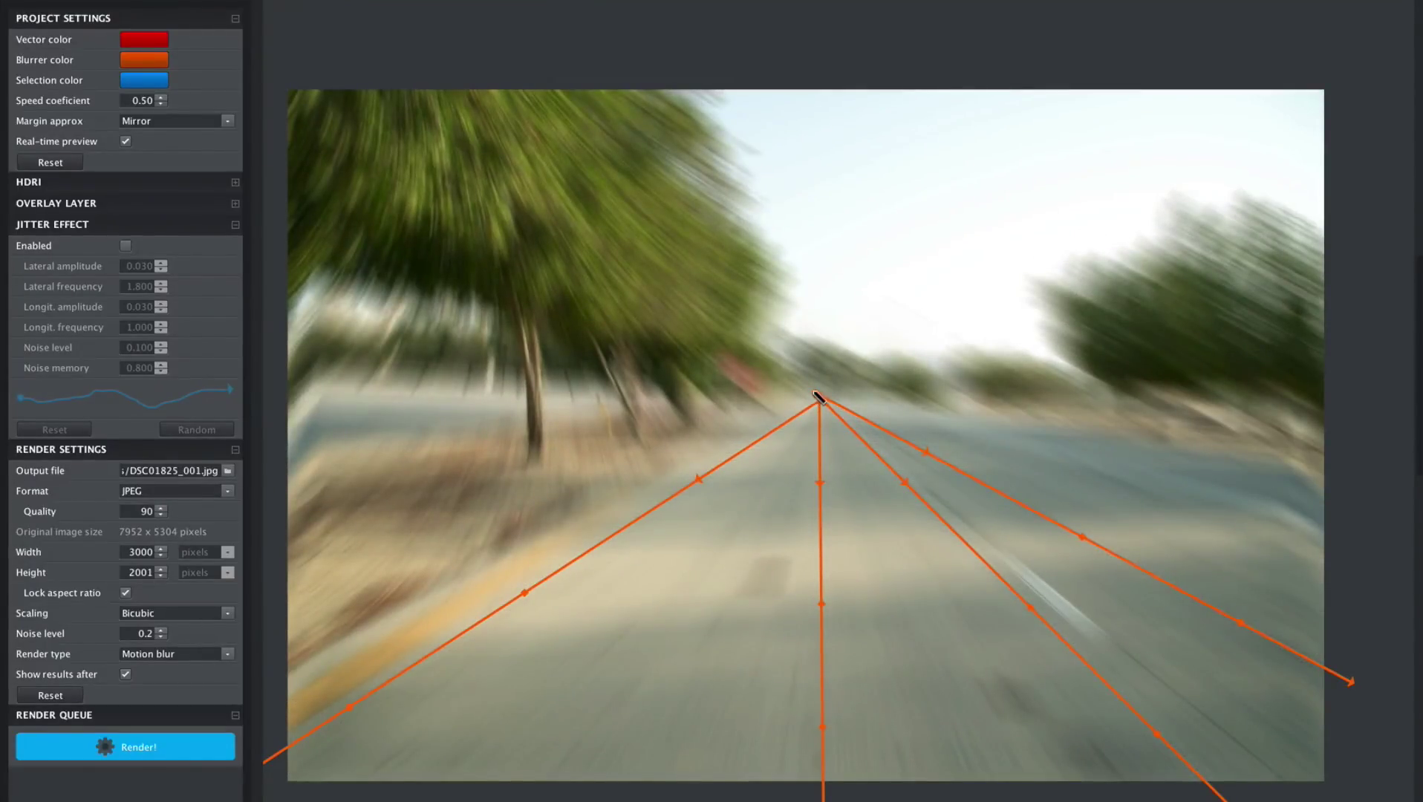
- Add six more blurrers from the vanishing point: three toward the photo's left edge, two toward its right edge and one straight up
drag(818, 395, 280, 451)
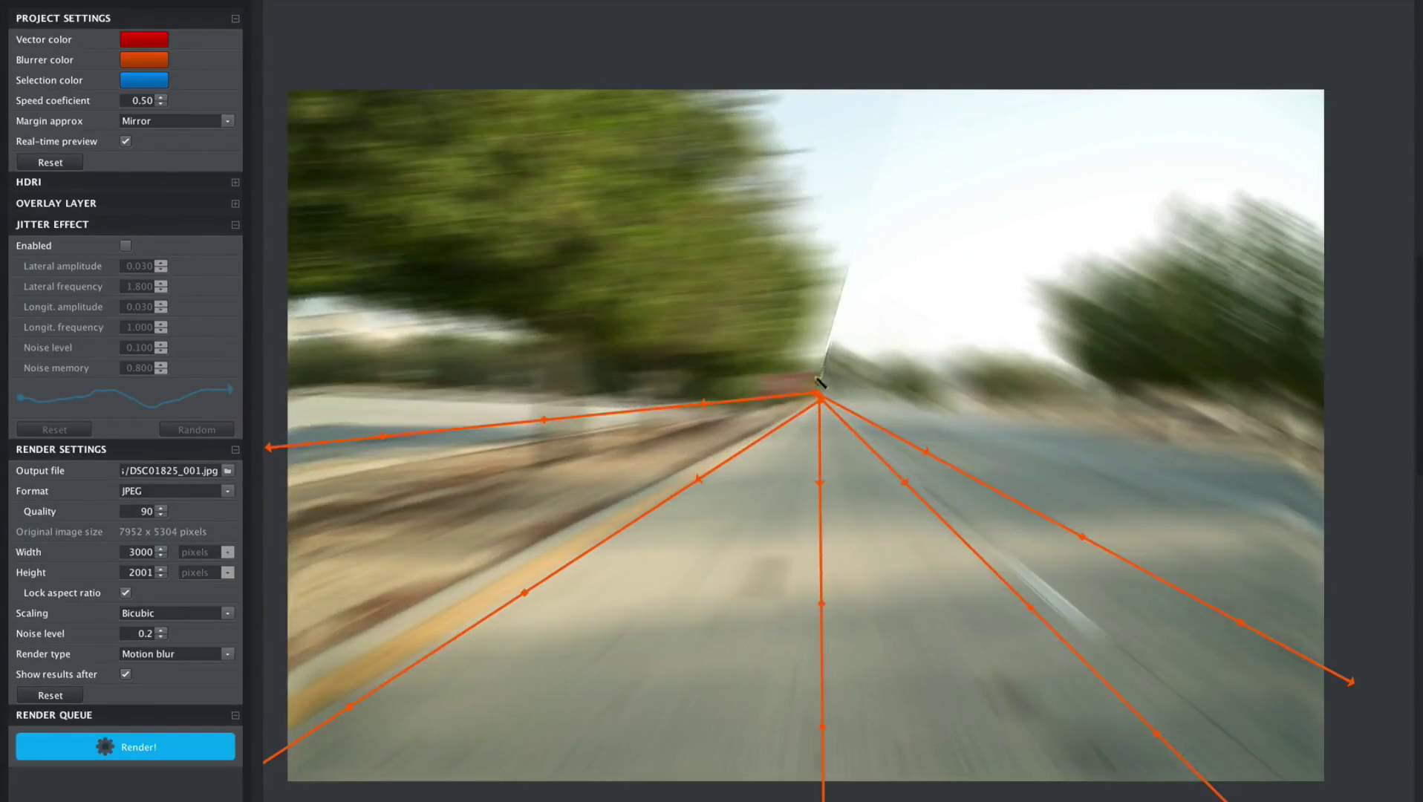
click(820, 396)
drag(1099, 443, 1367, 470)
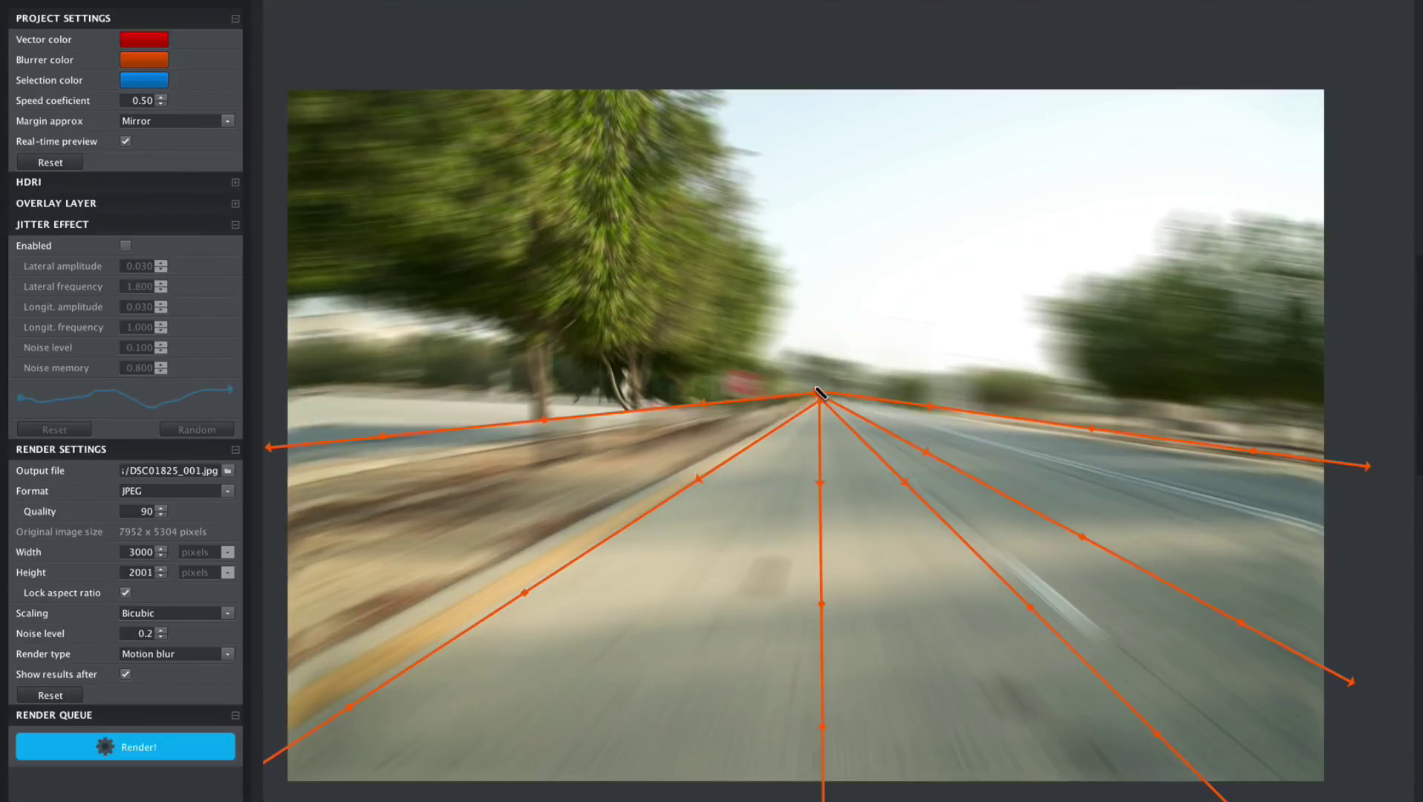
drag(817, 389, 809, 72)
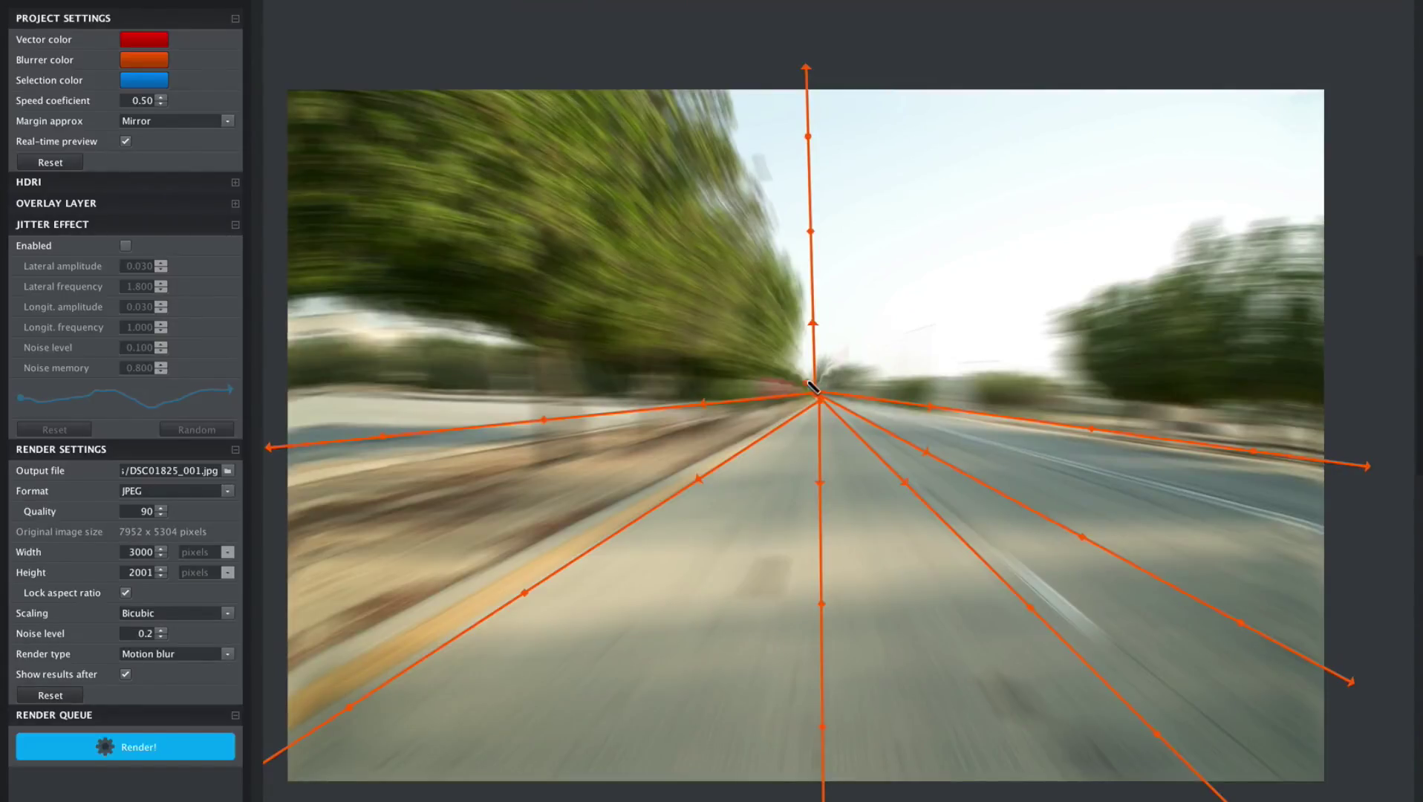
drag(812, 385, 277, 321)
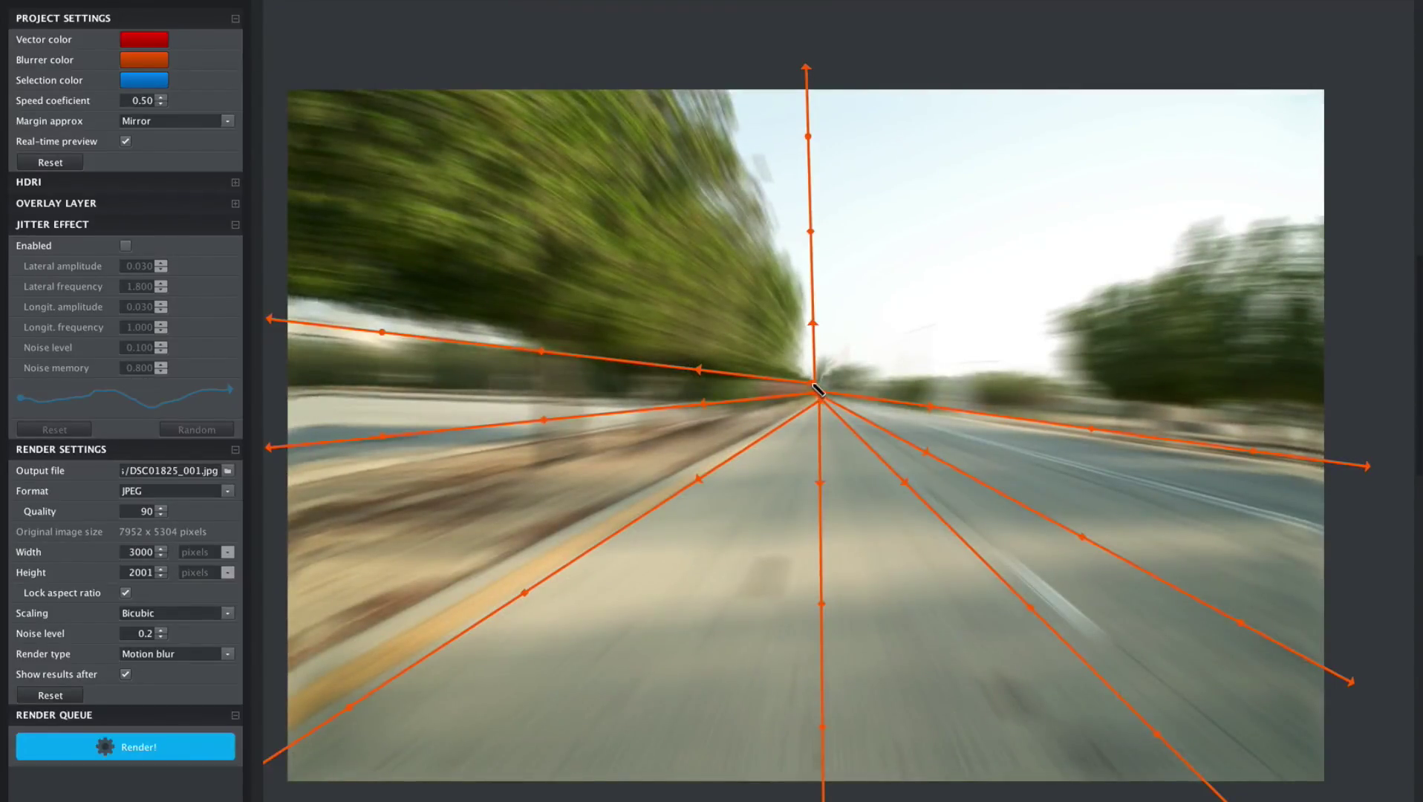
drag(817, 388, 278, 176)
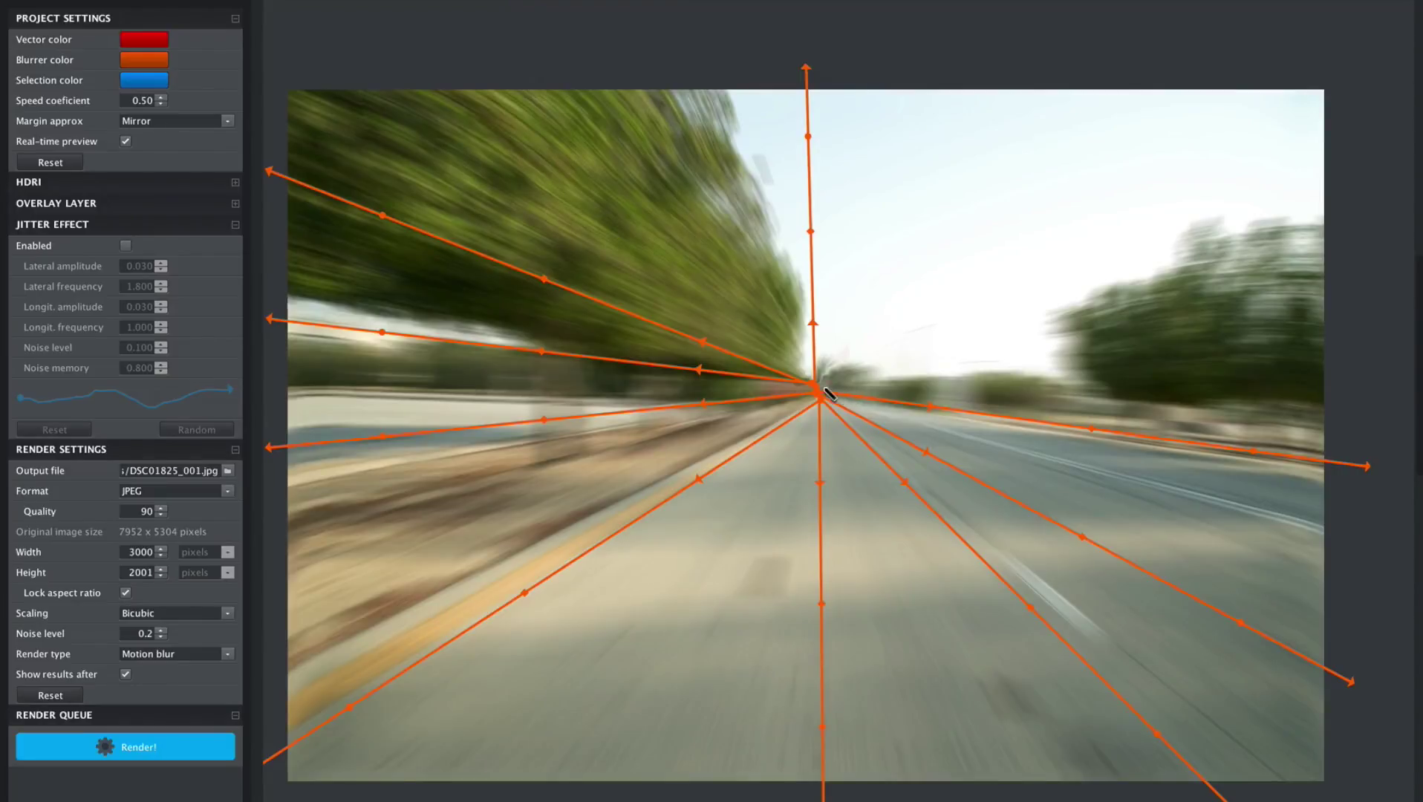
drag(822, 390, 1367, 367)
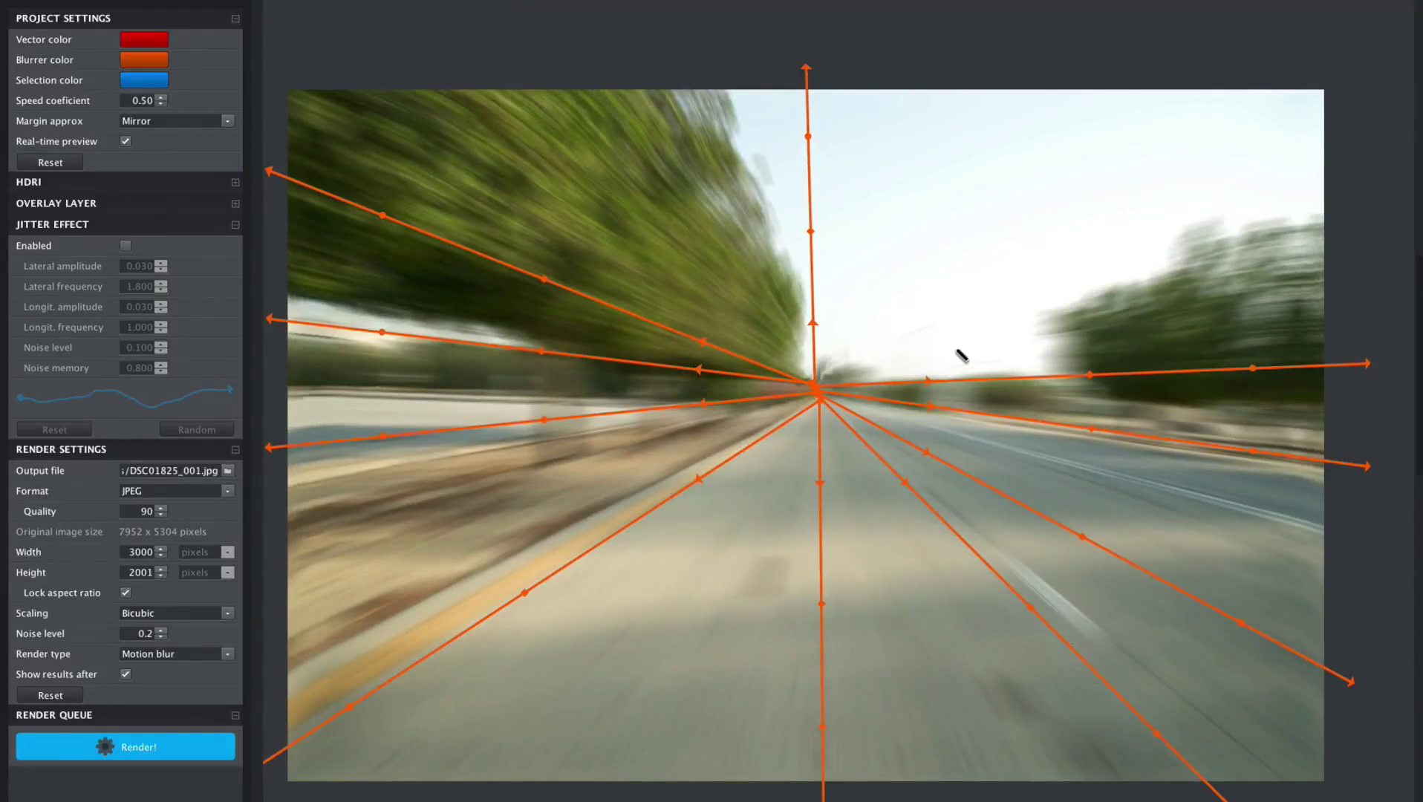
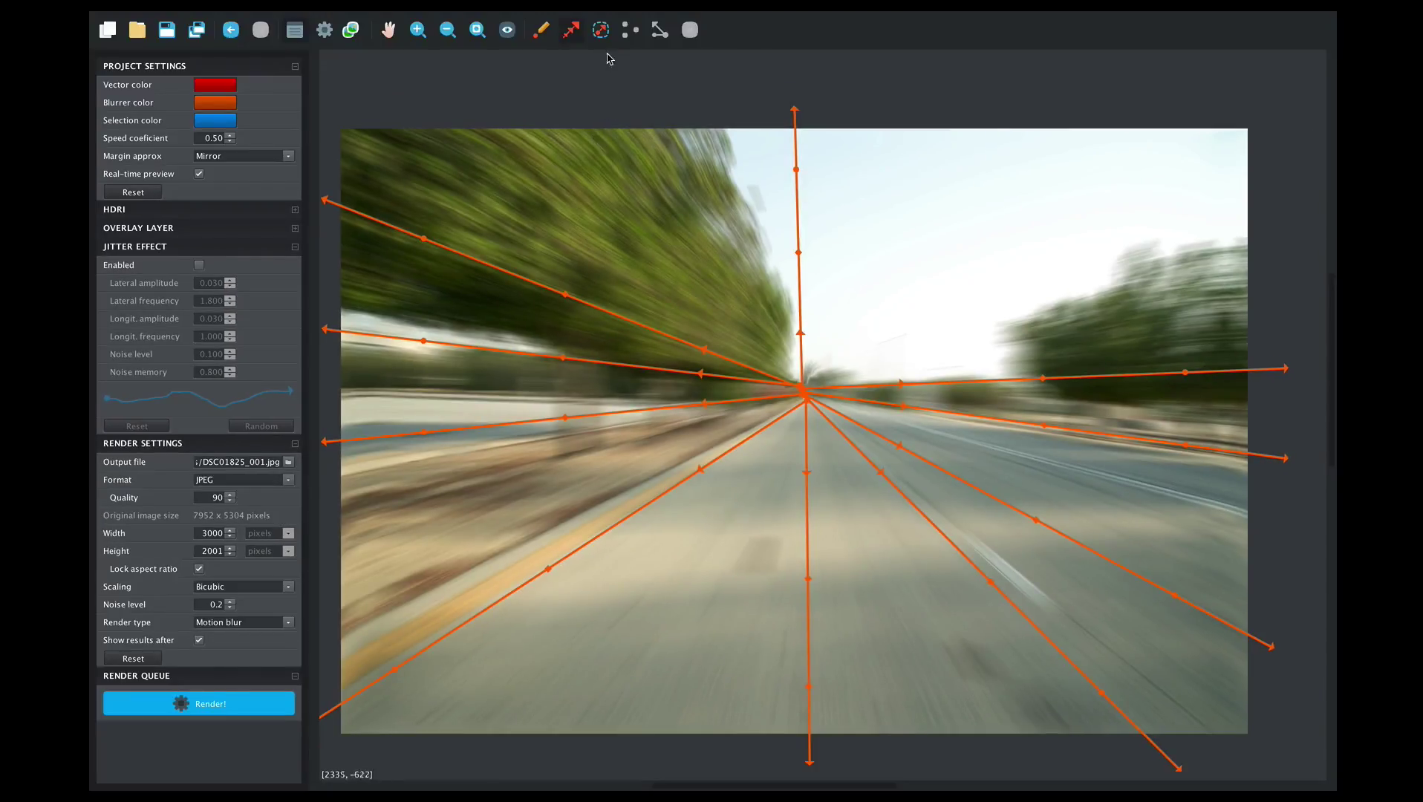
- Edit the three blurrers on the photo's left side, pulling their innermost control points in to the road's vanishing point
click(600, 31)
click(704, 349)
drag(704, 349, 698, 347)
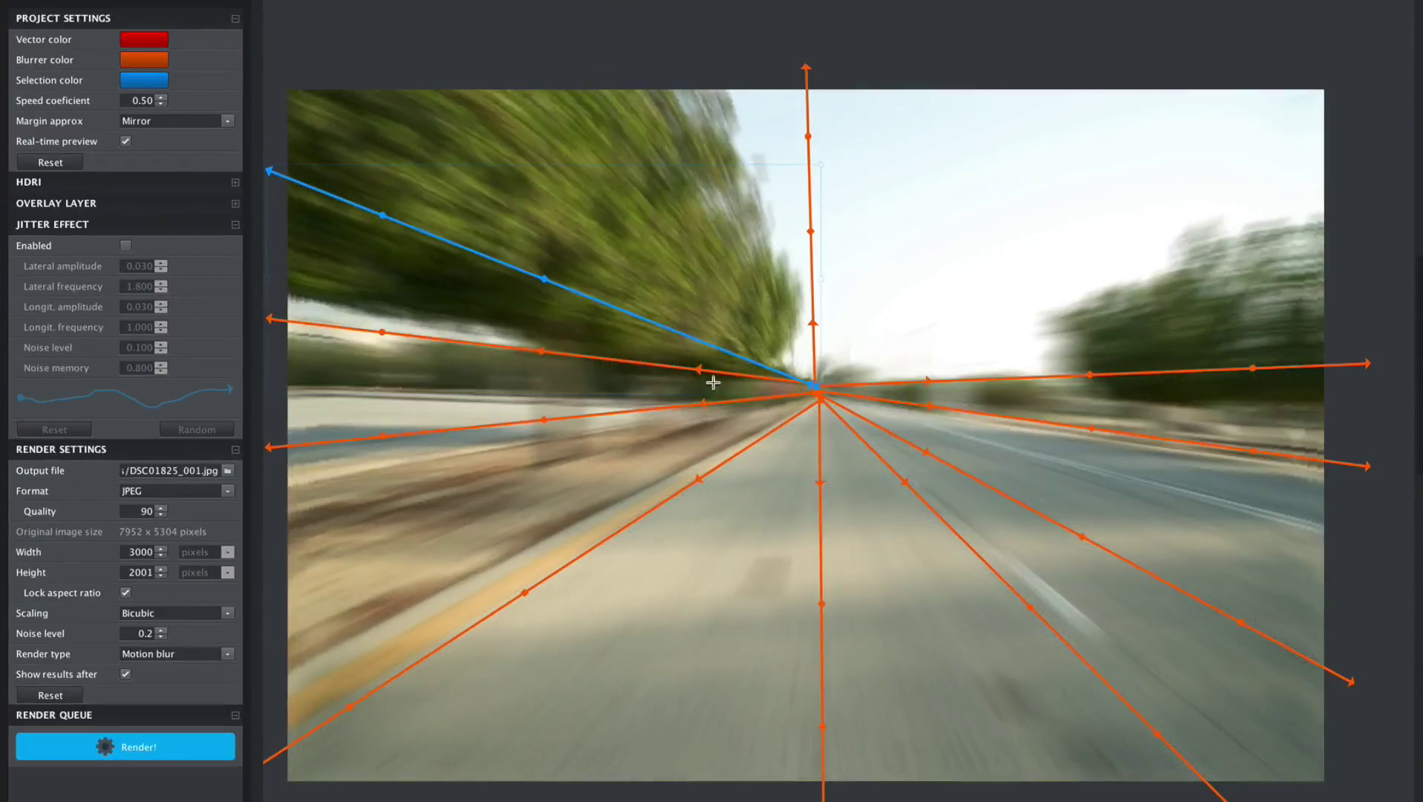
click(699, 370)
drag(699, 370, 807, 380)
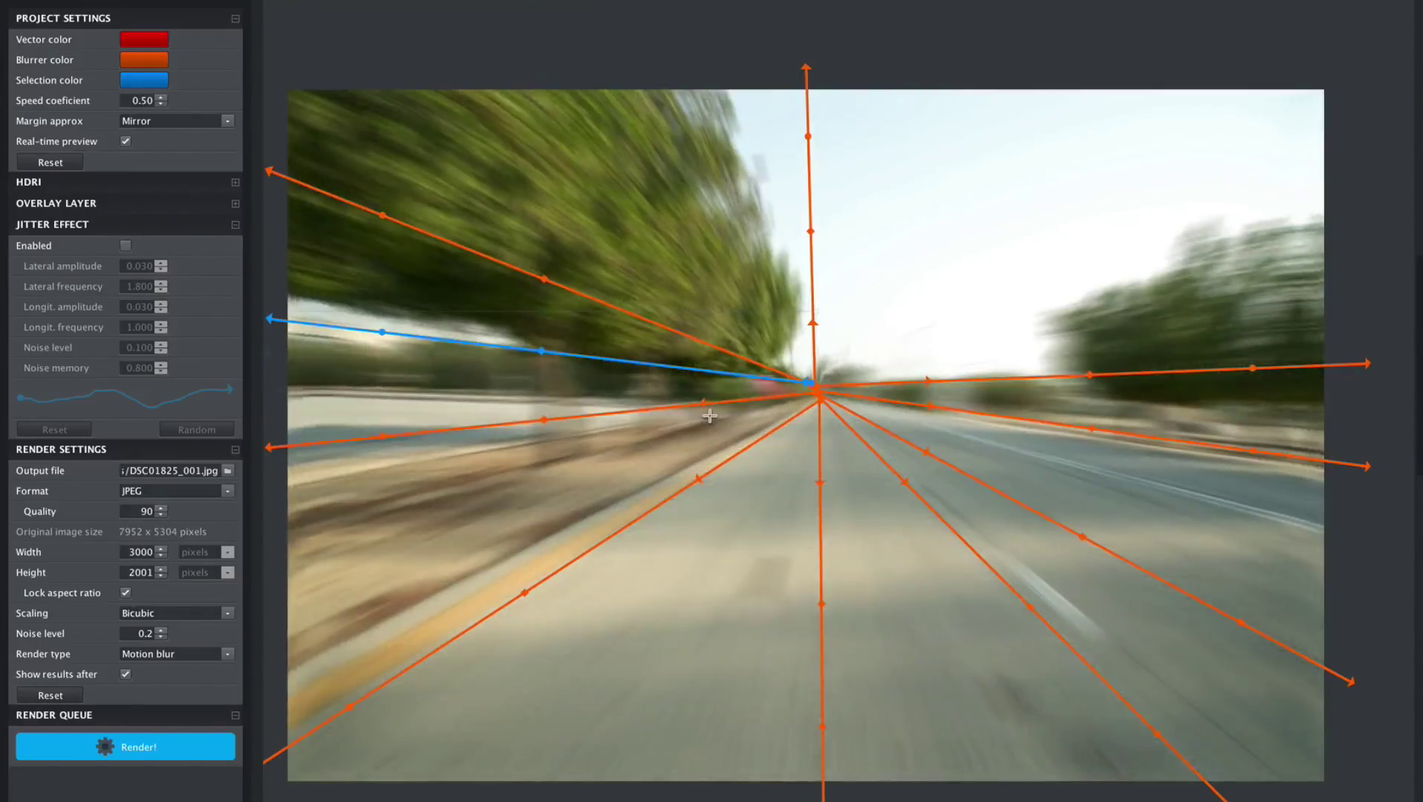
click(702, 405)
drag(815, 394, 815, 393)
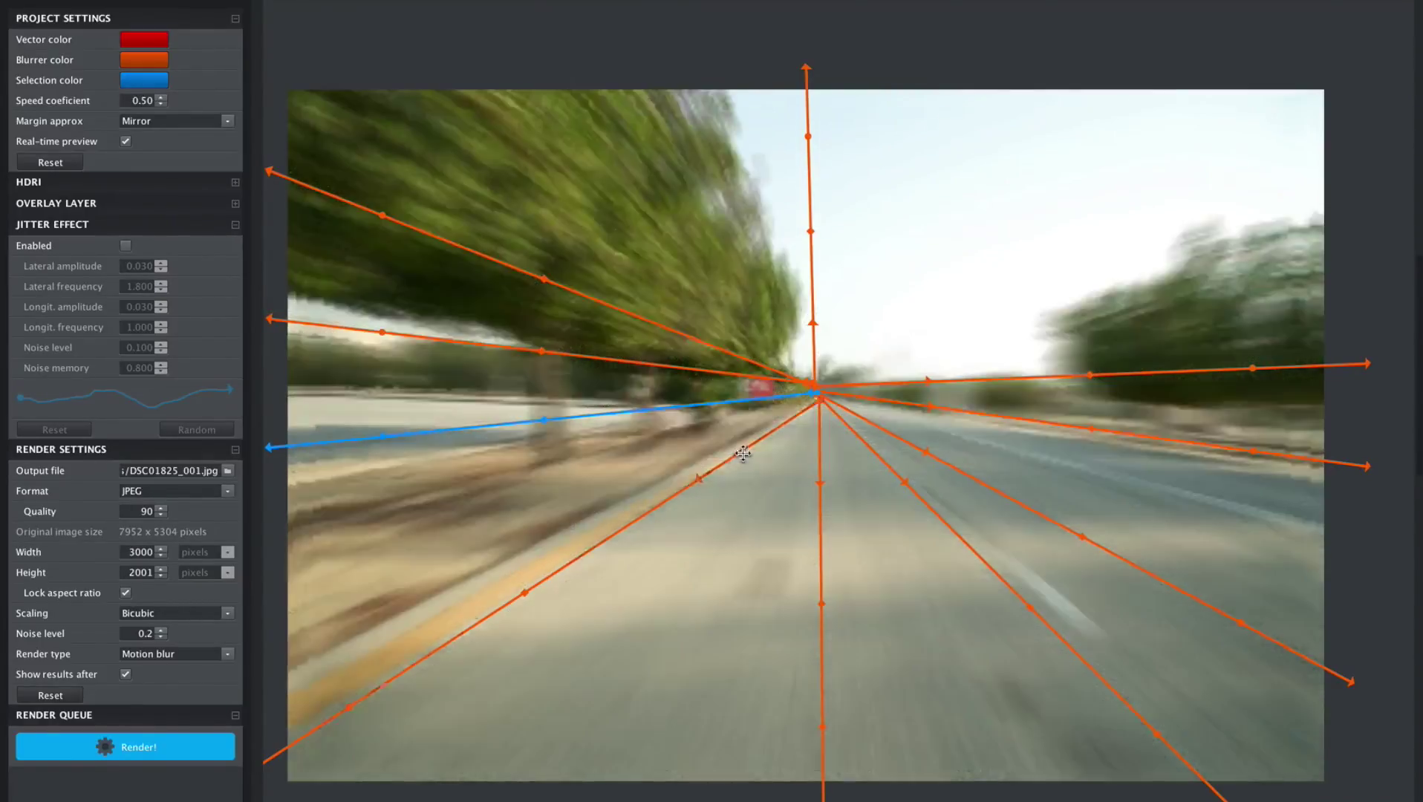
- Pull the innermost control points of the four blurrers crossing the road surface in to the vanishing point
click(700, 478)
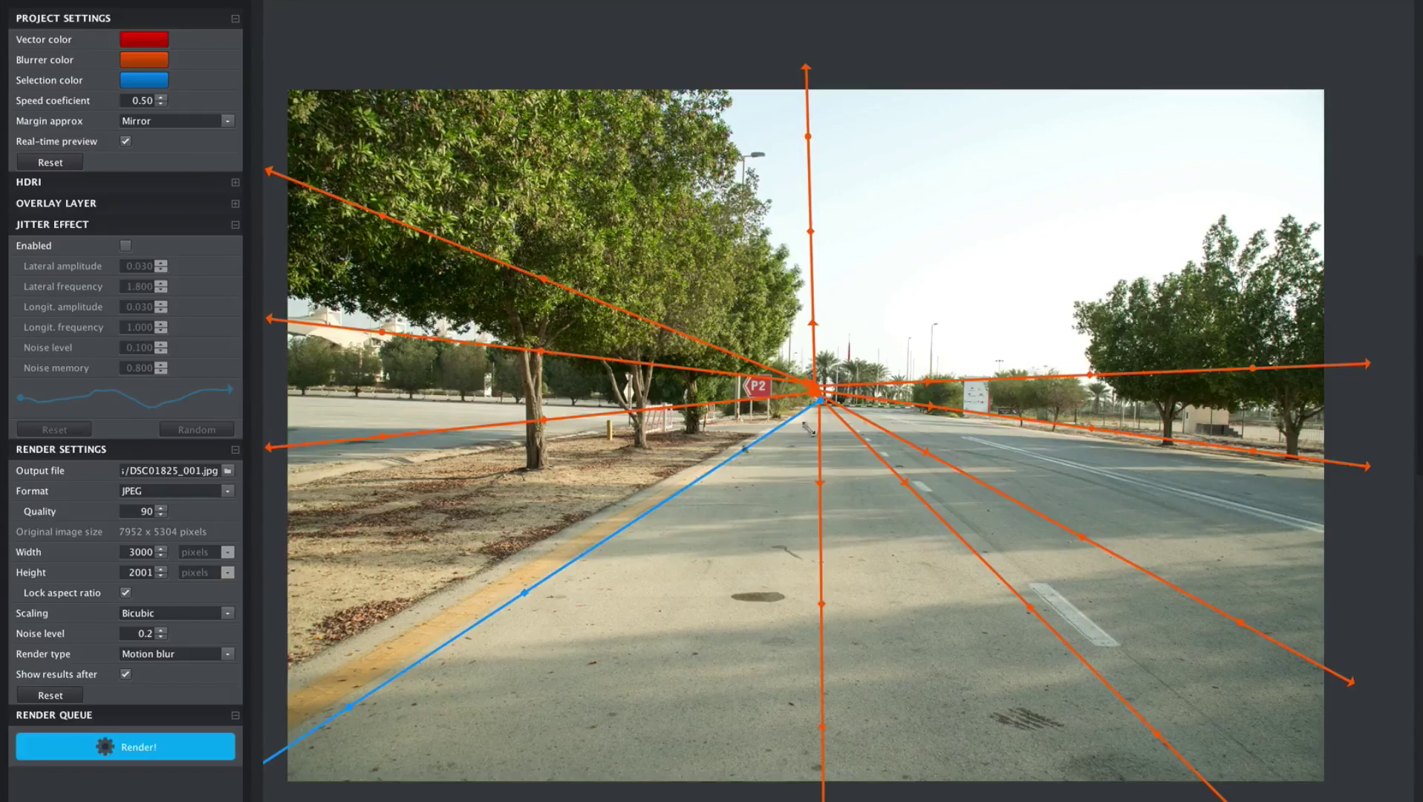
click(819, 487)
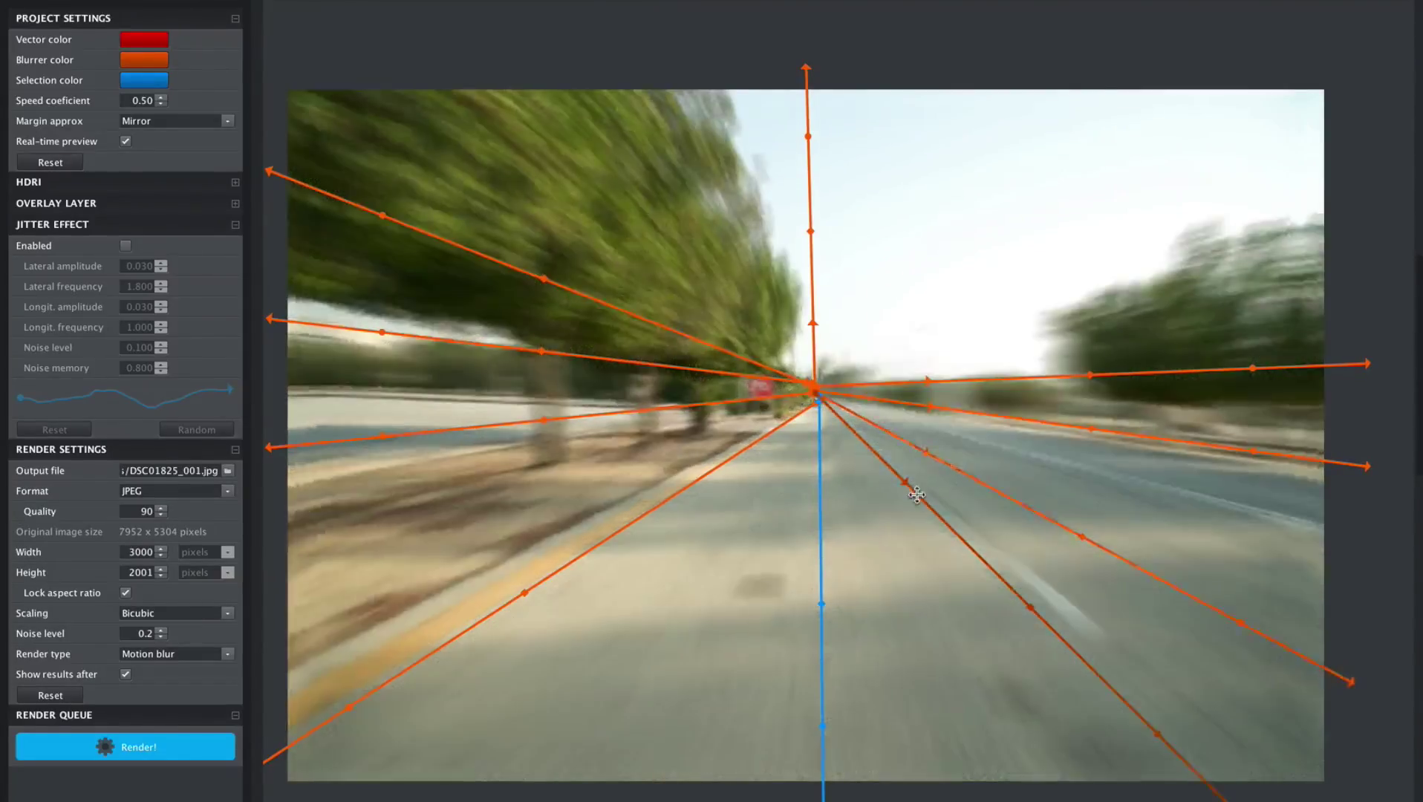
click(904, 481)
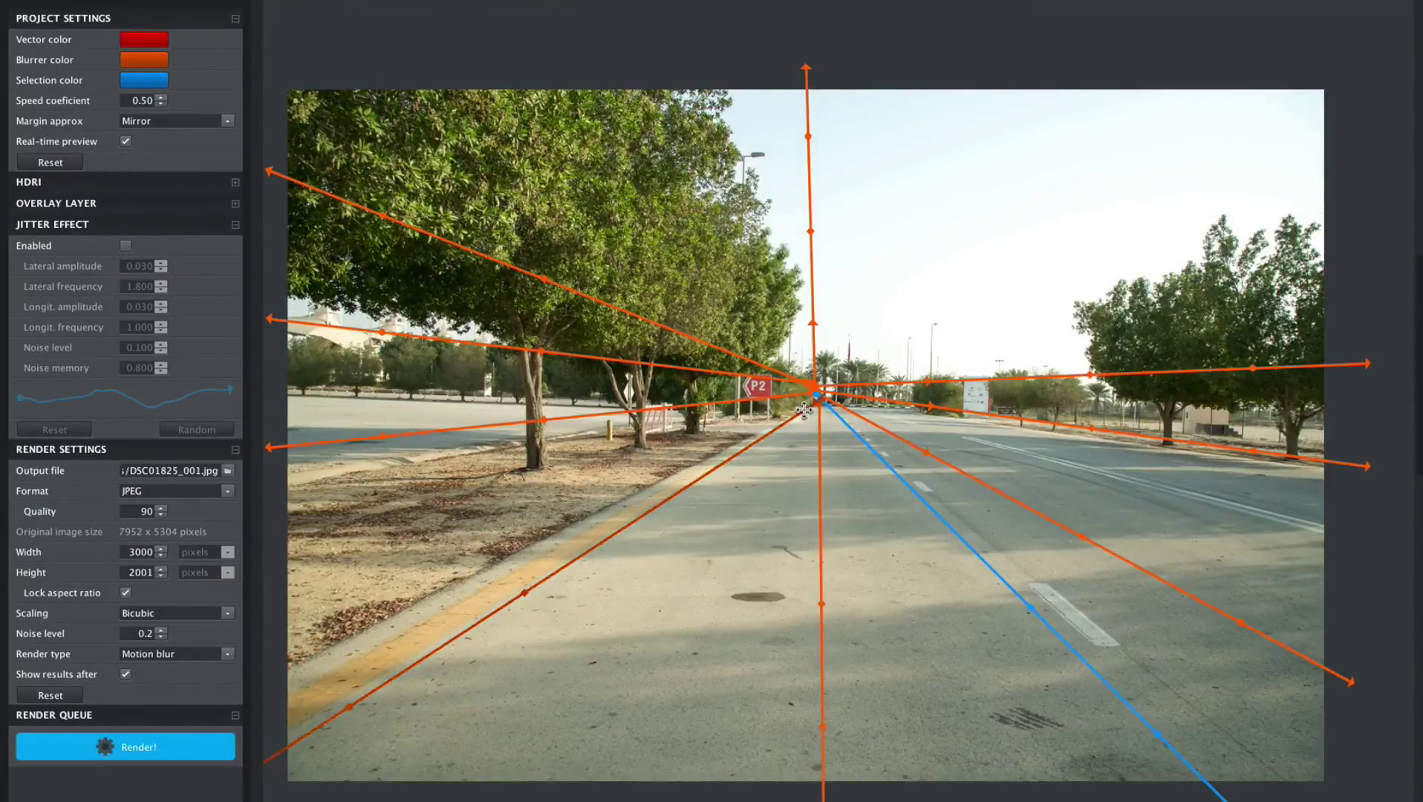
click(924, 453)
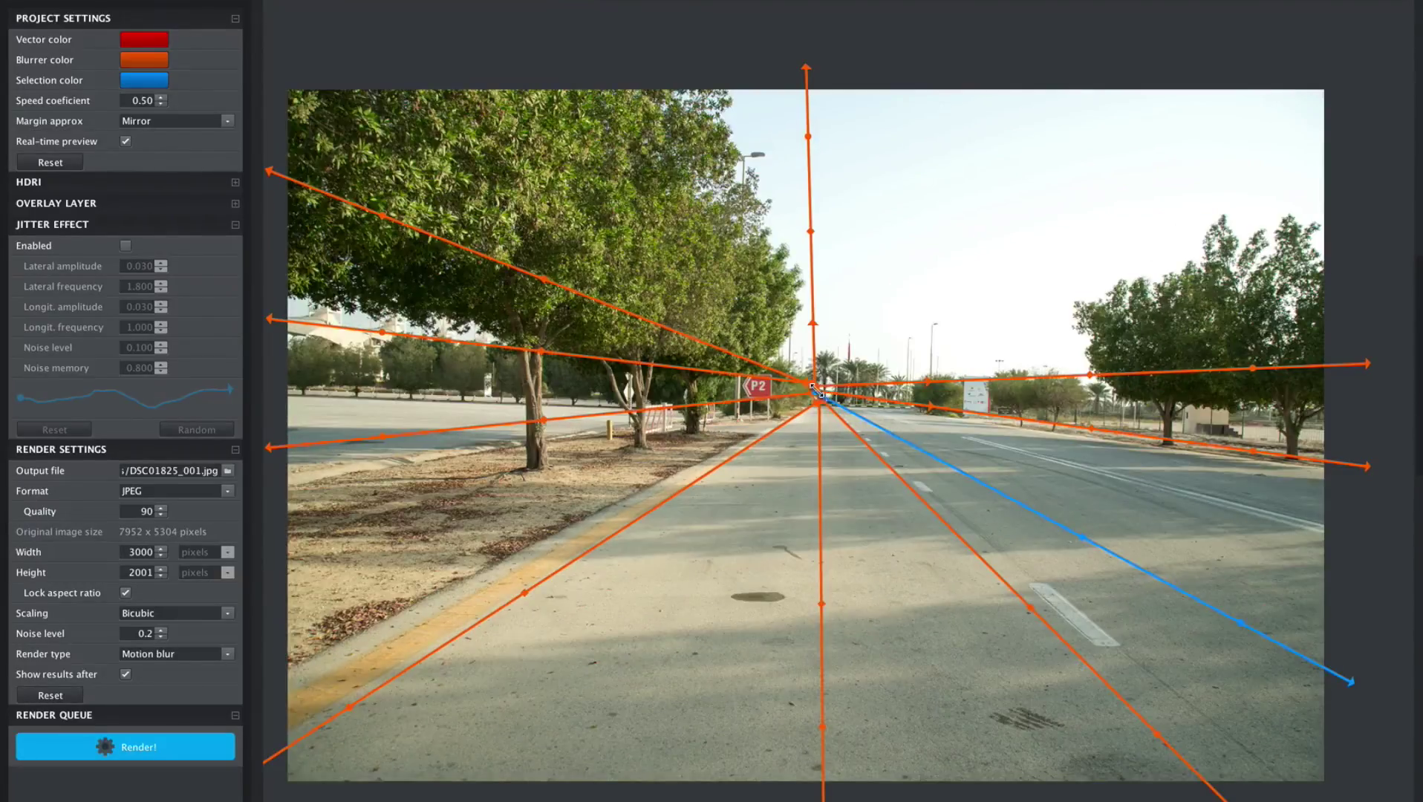
- Pull the innermost control points of the two right-edge blurrers and the upward blurrer in to the vanishing point
click(930, 406)
click(925, 378)
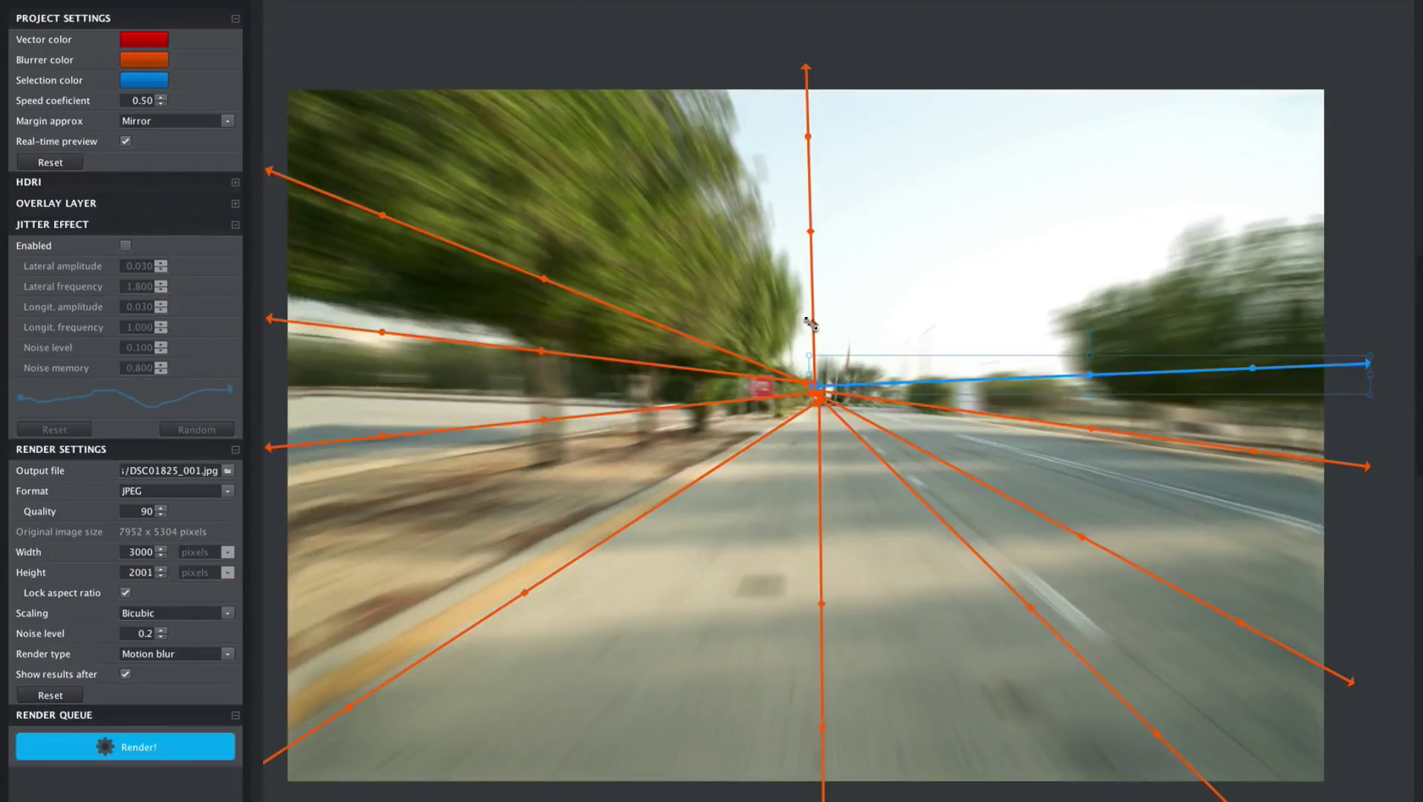
click(809, 324)
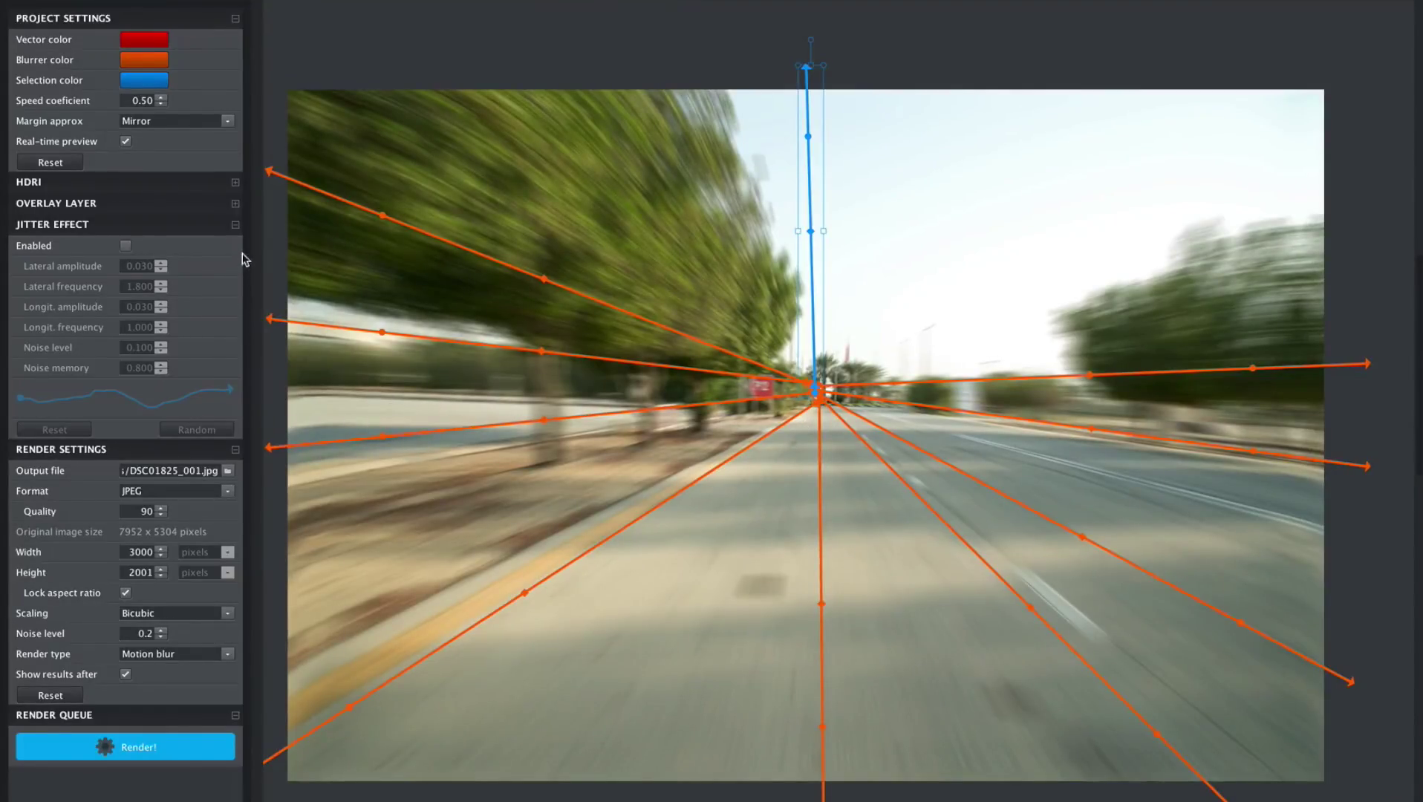
- Set the speed coefficient to 0.40 and adjust the inner control points of the blurrer running through the left trees
click(164, 105)
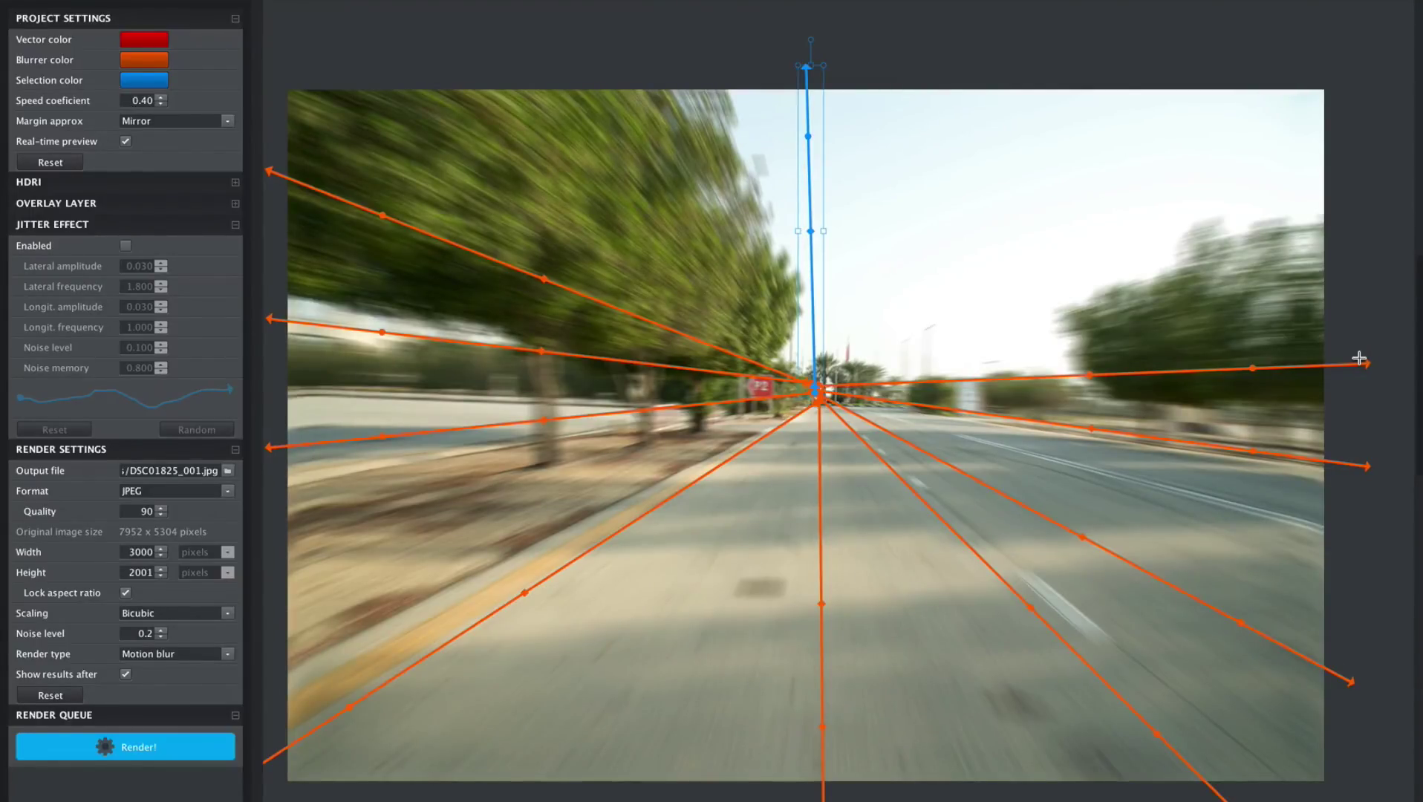
click(742, 358)
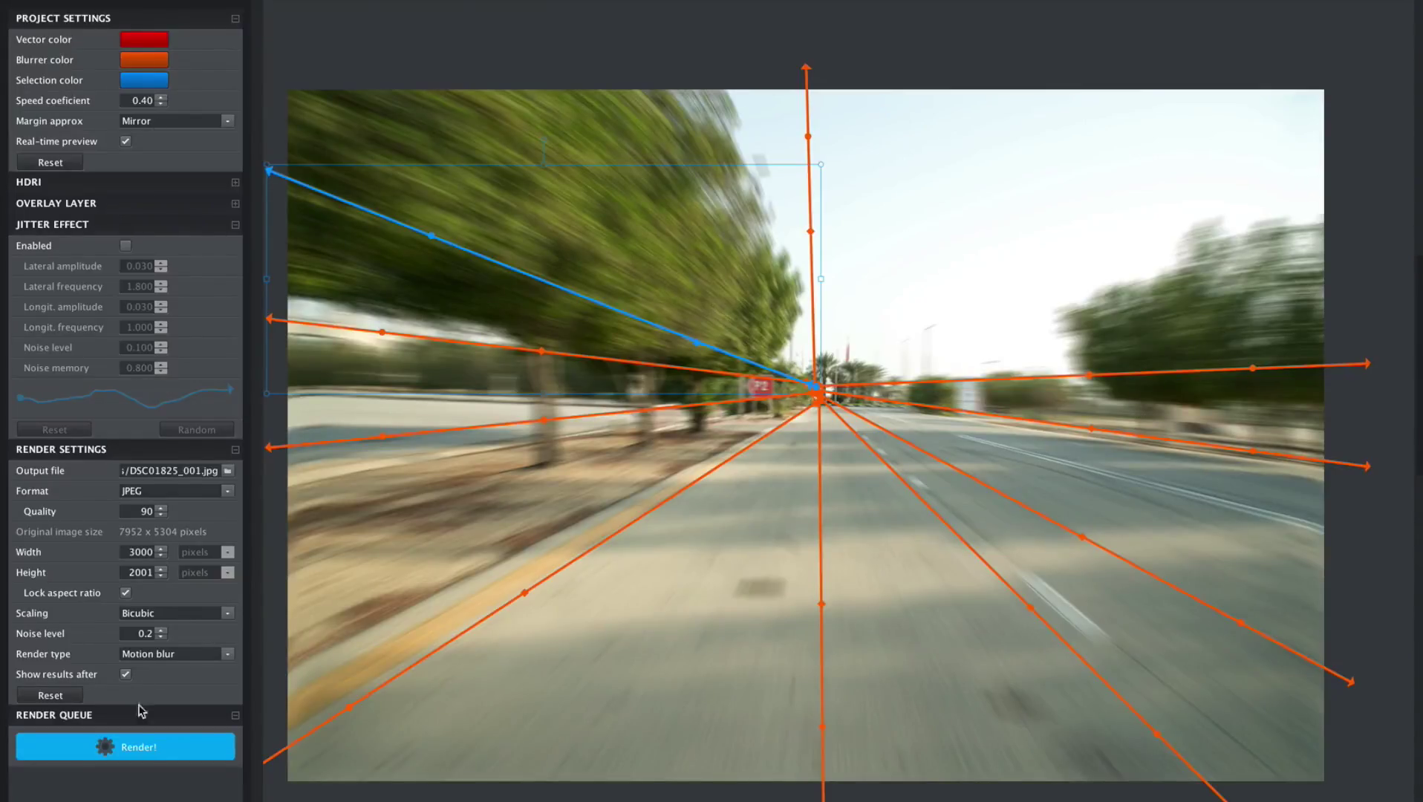
- Set the JPEG quality to 100, render the motion blur, and close the render viewer after checking the result
click(159, 507)
click(159, 508)
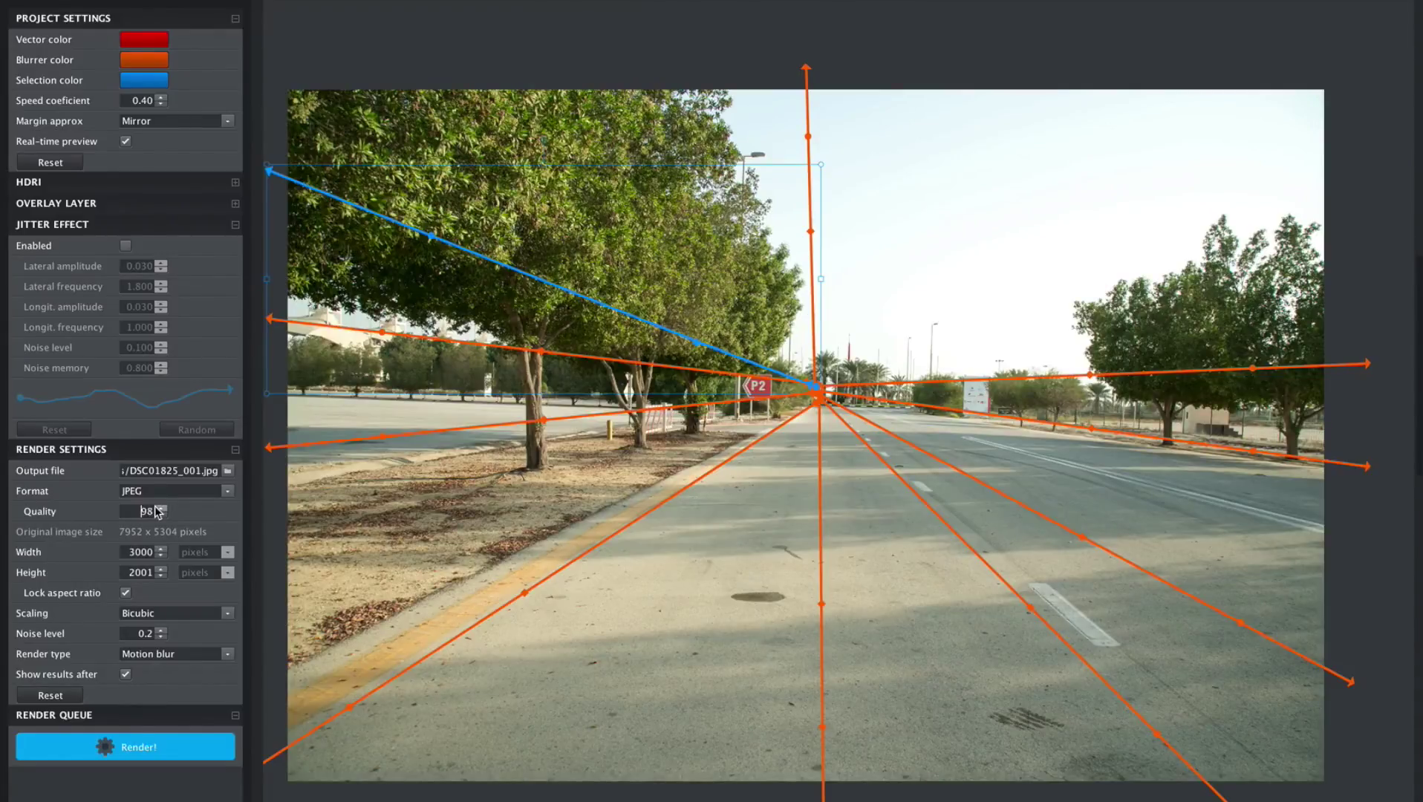
click(136, 753)
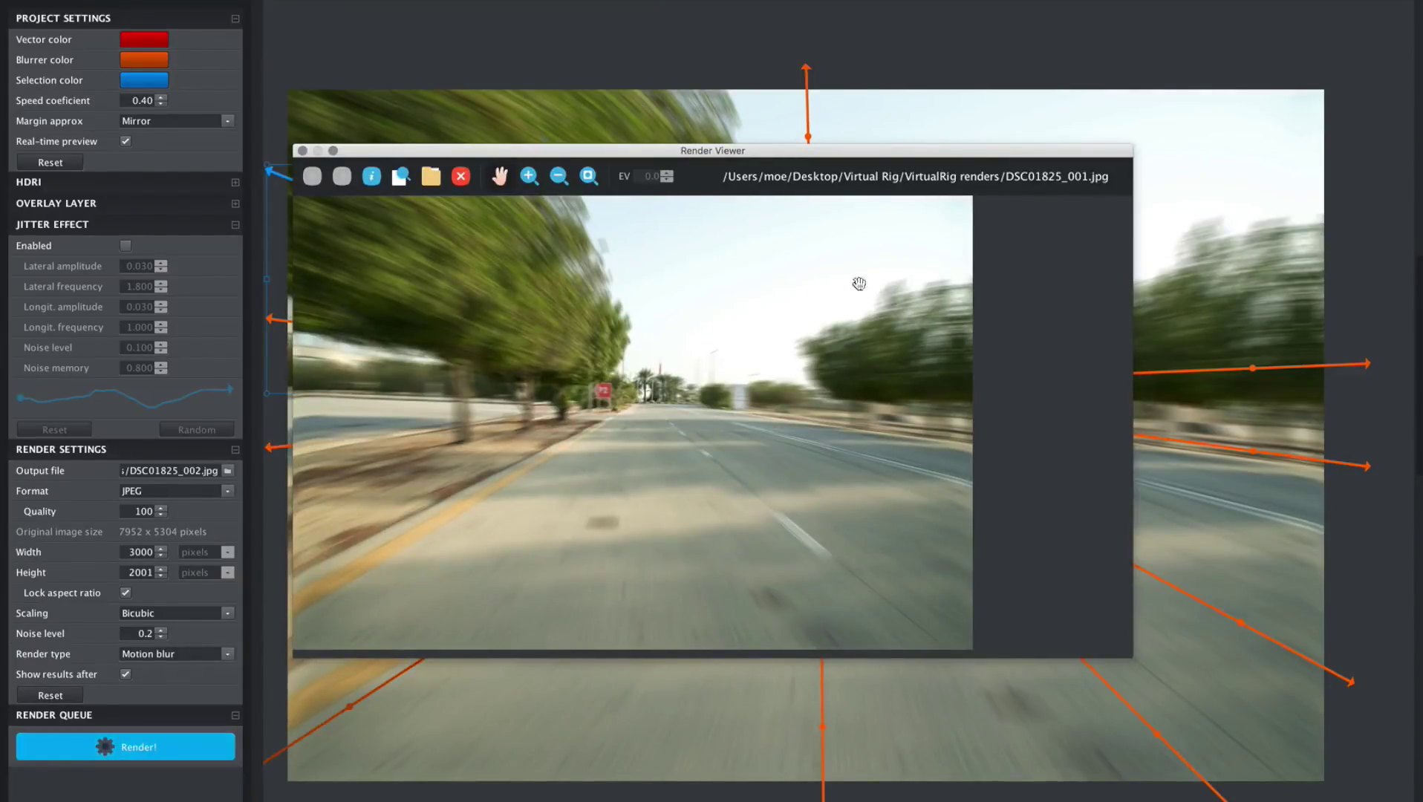
drag(881, 158, 1029, 173)
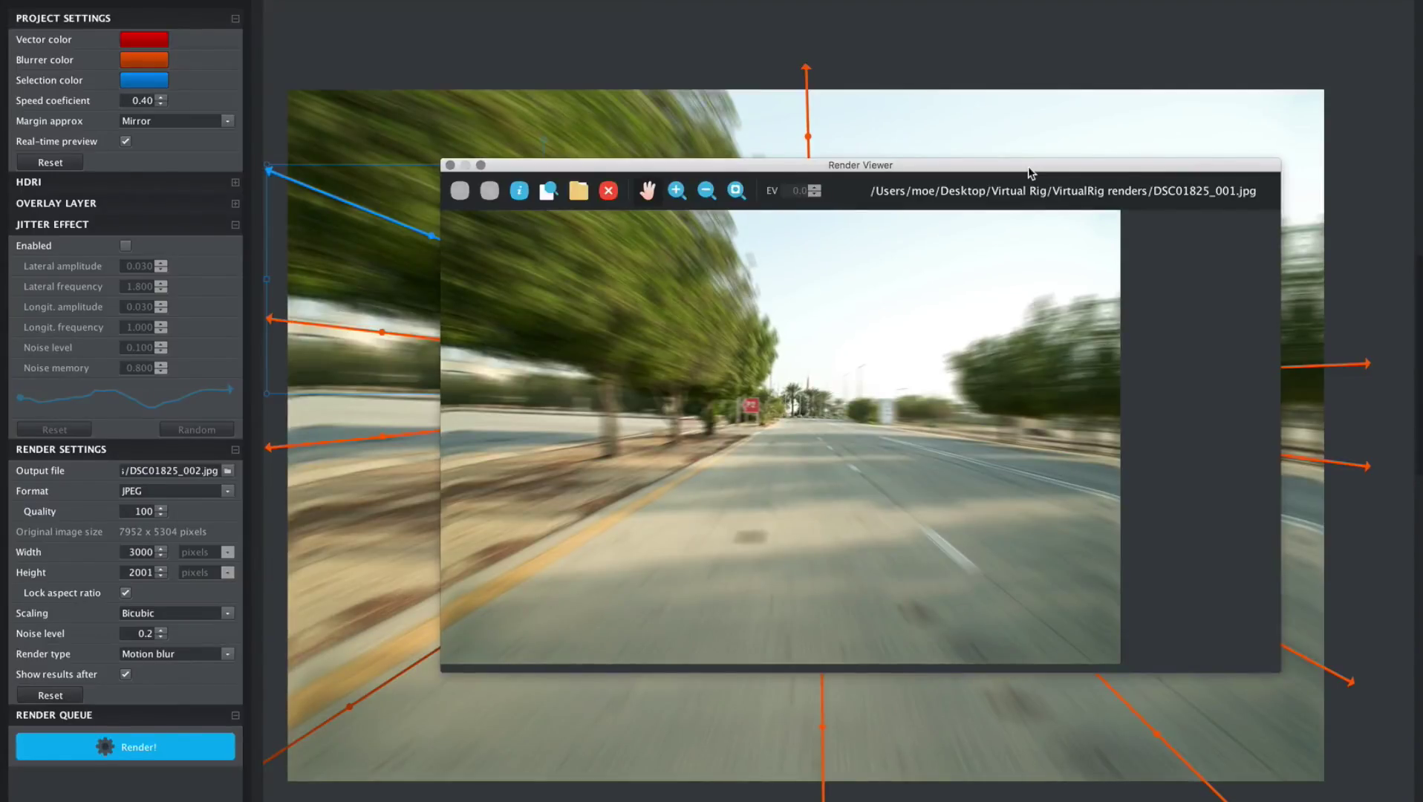
click(450, 165)
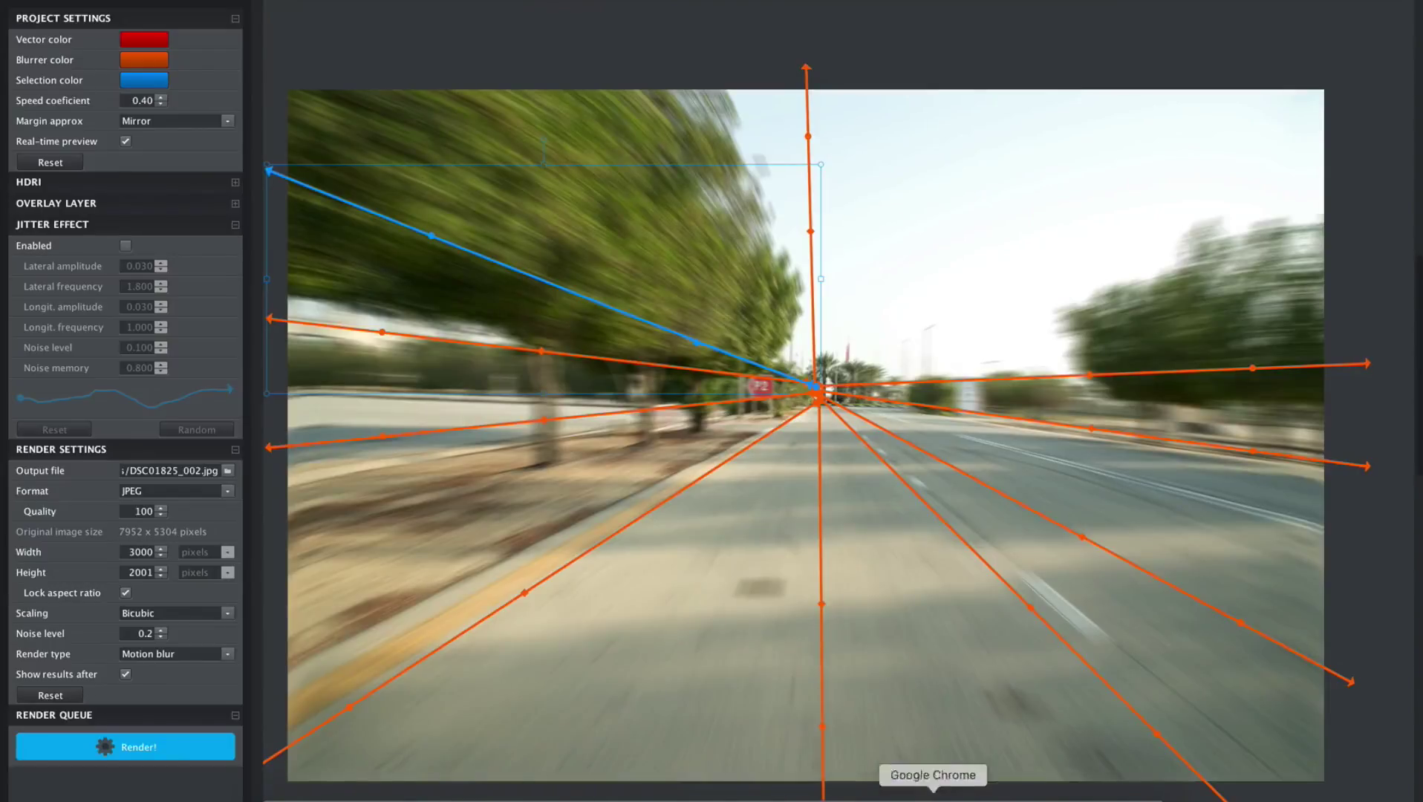
- Switch to Lightroom and open the car photo DSC01823.ARW for editing in Photoshop
click(1009, 799)
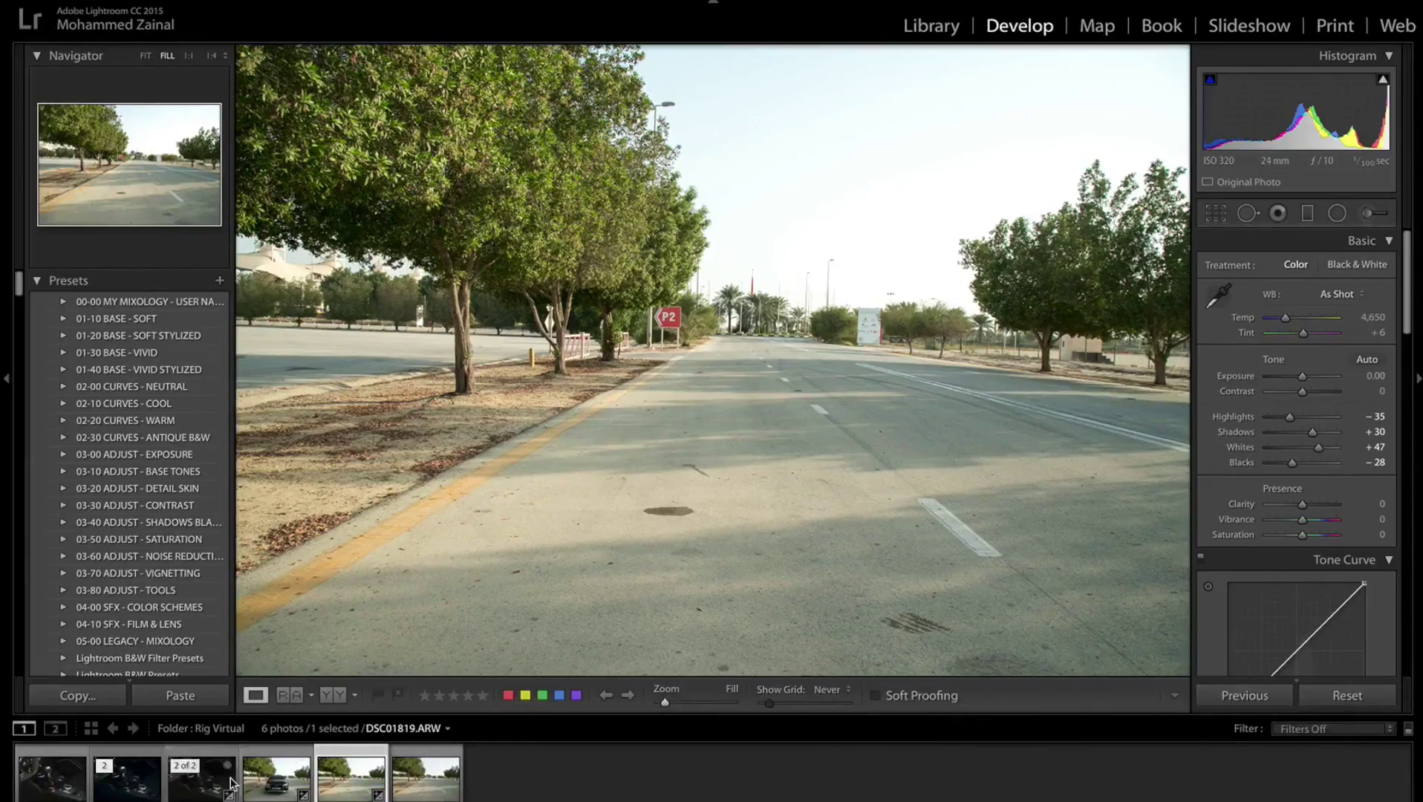
right_click(282, 788)
click(564, 466)
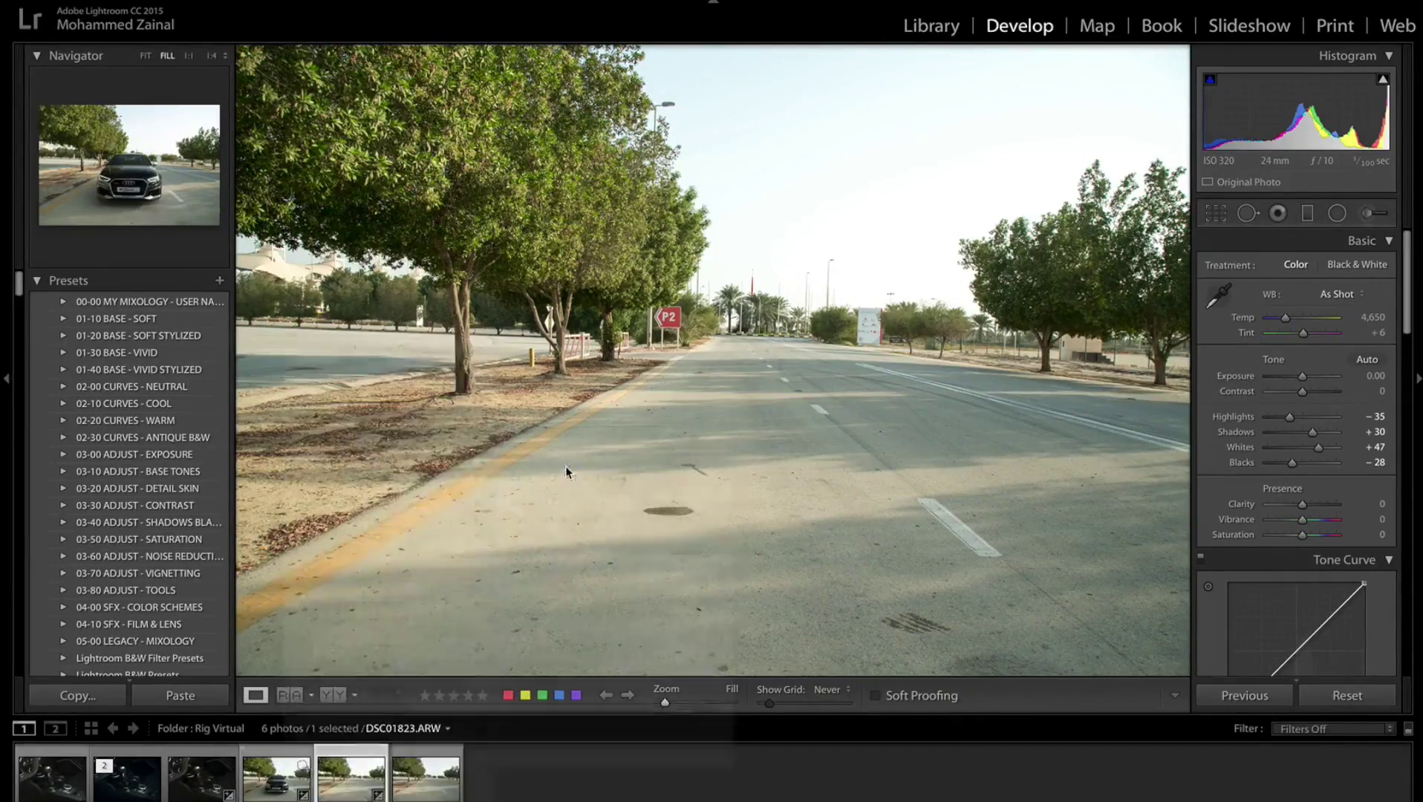
key(super+Tab)
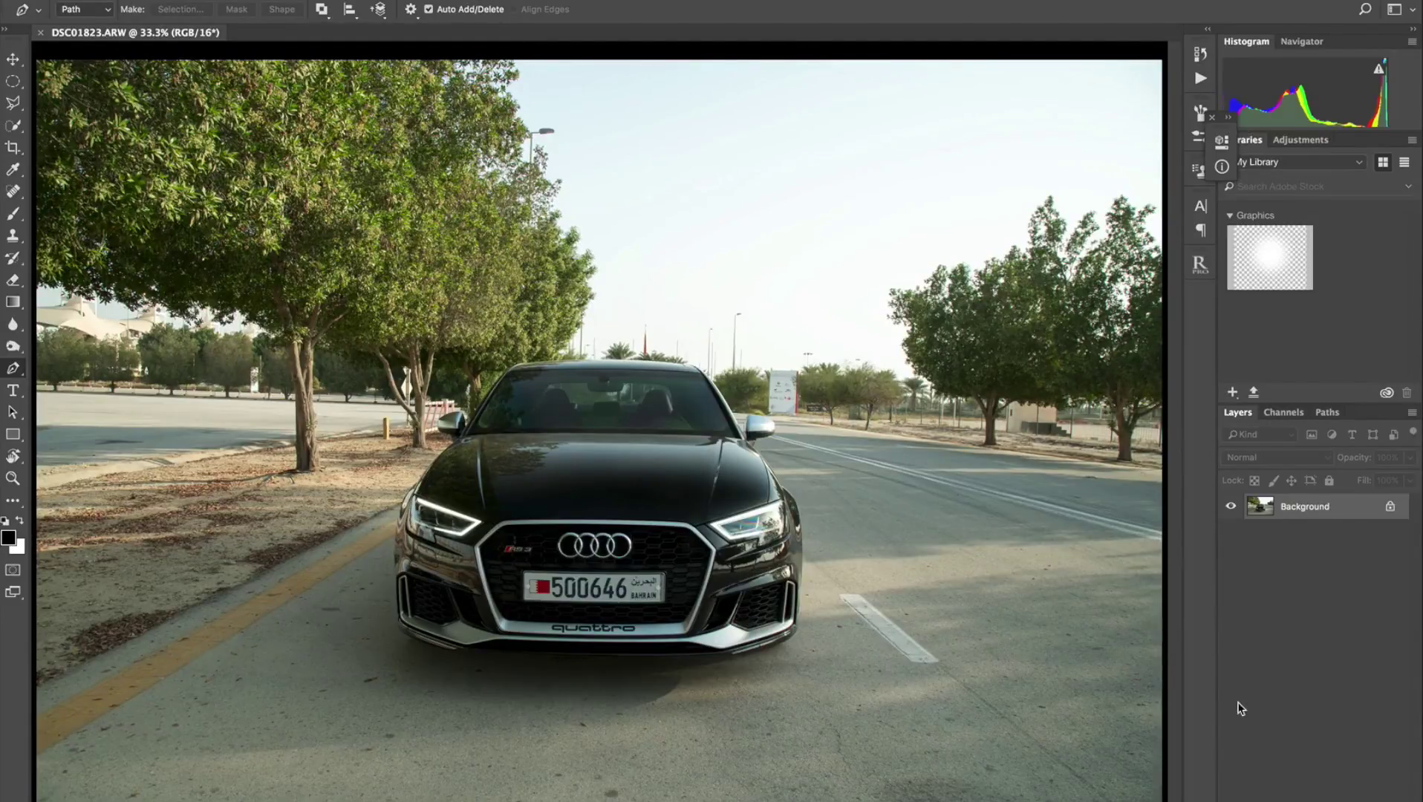
click(1330, 800)
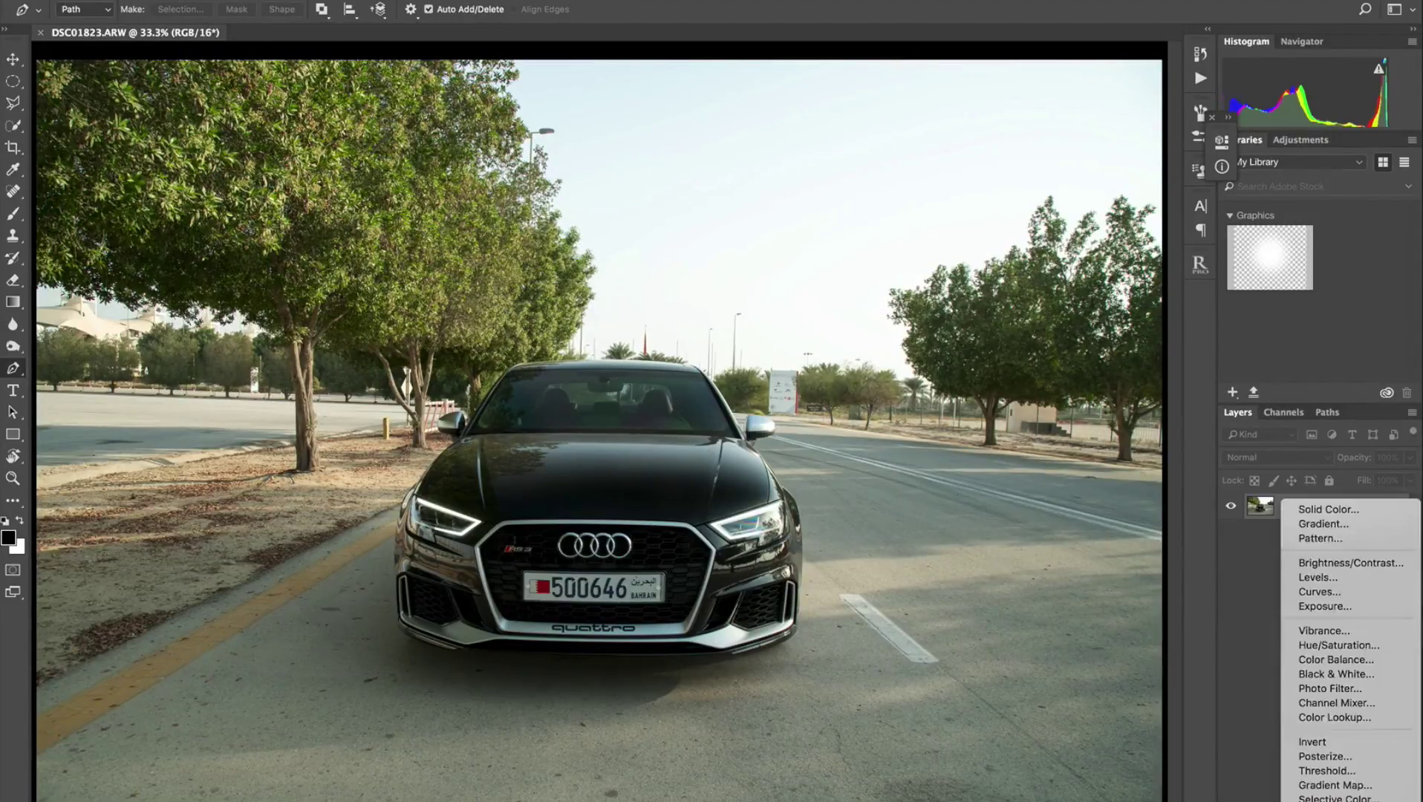
click(1381, 577)
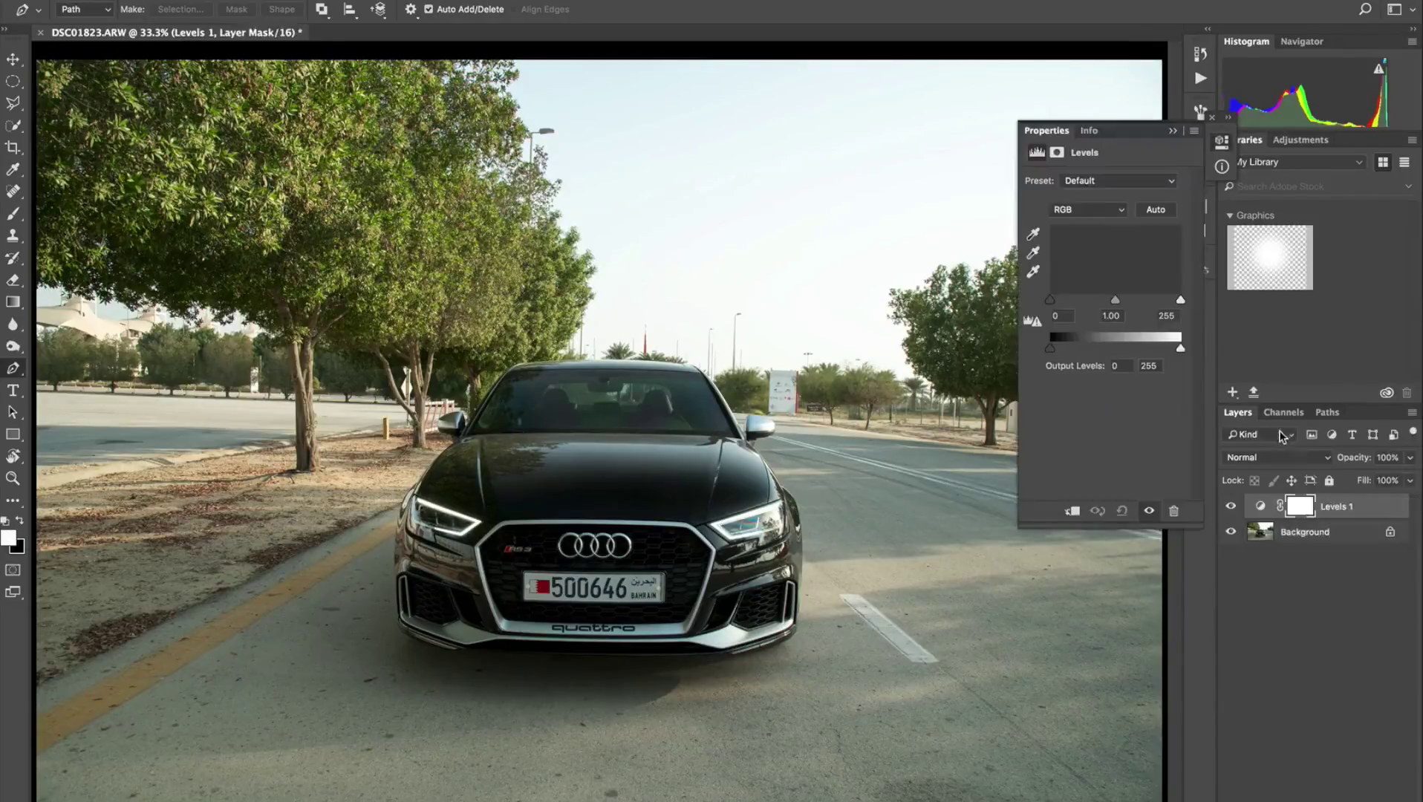
key(Delete)
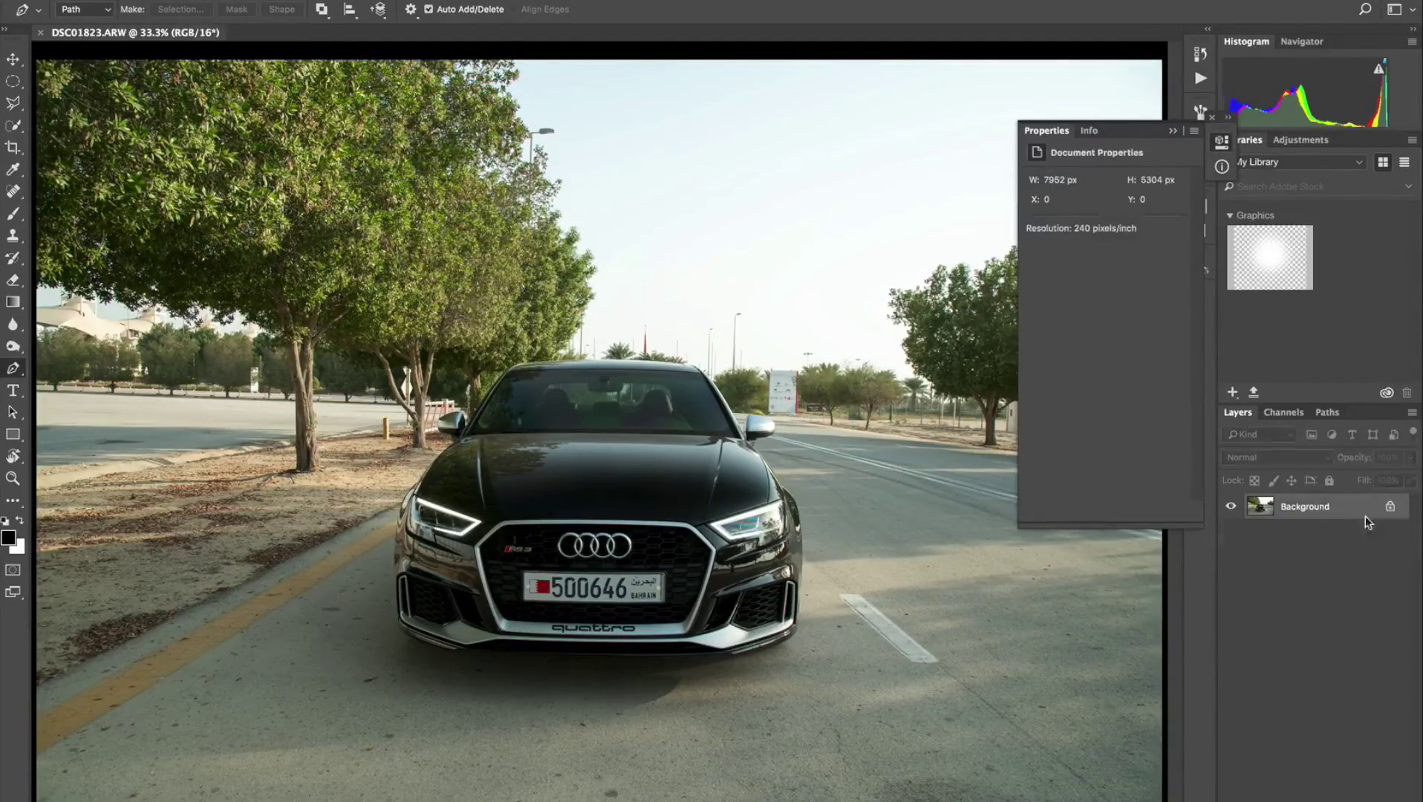
- Add a Curves adjustment layer and brighten the photo with a curve point at input 86, output 152
click(1330, 800)
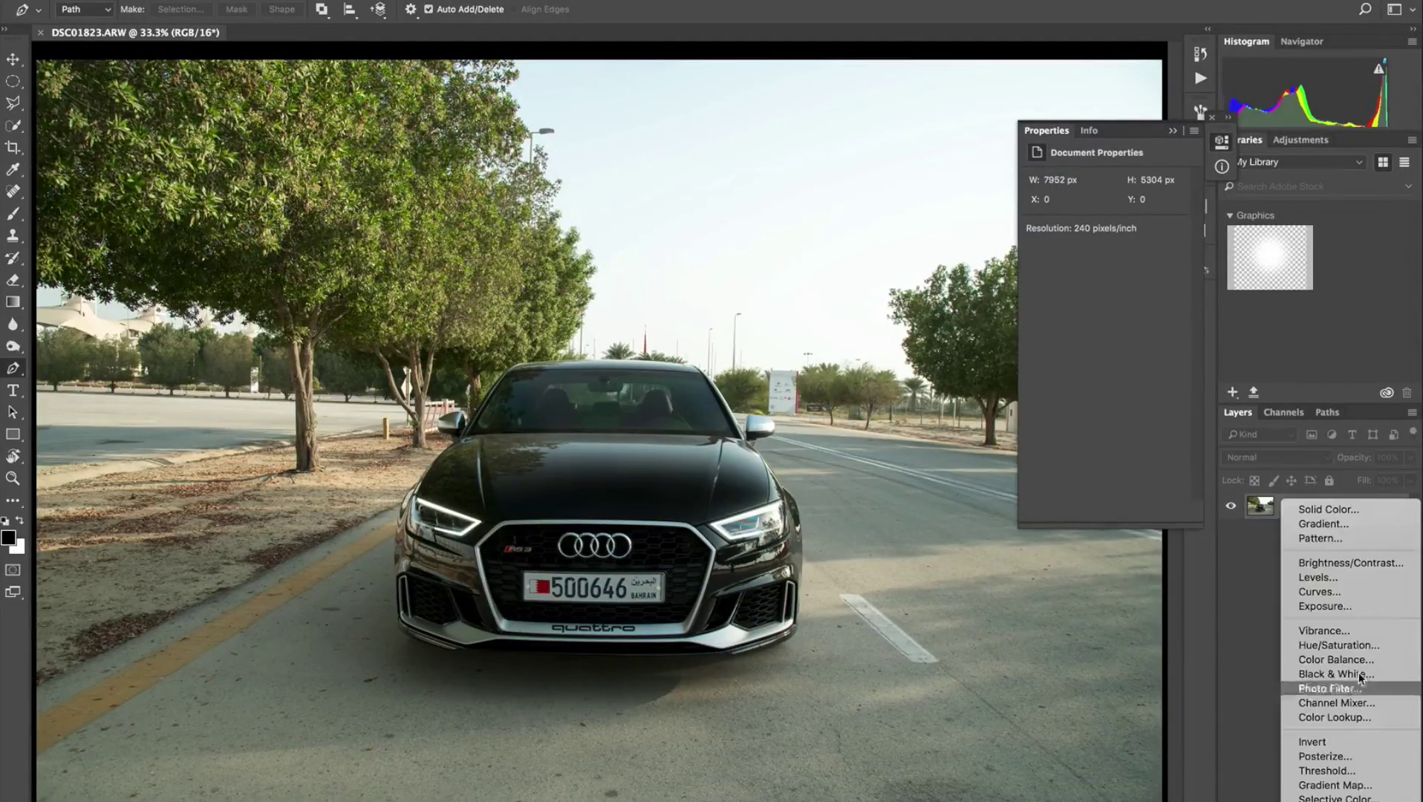
click(1321, 592)
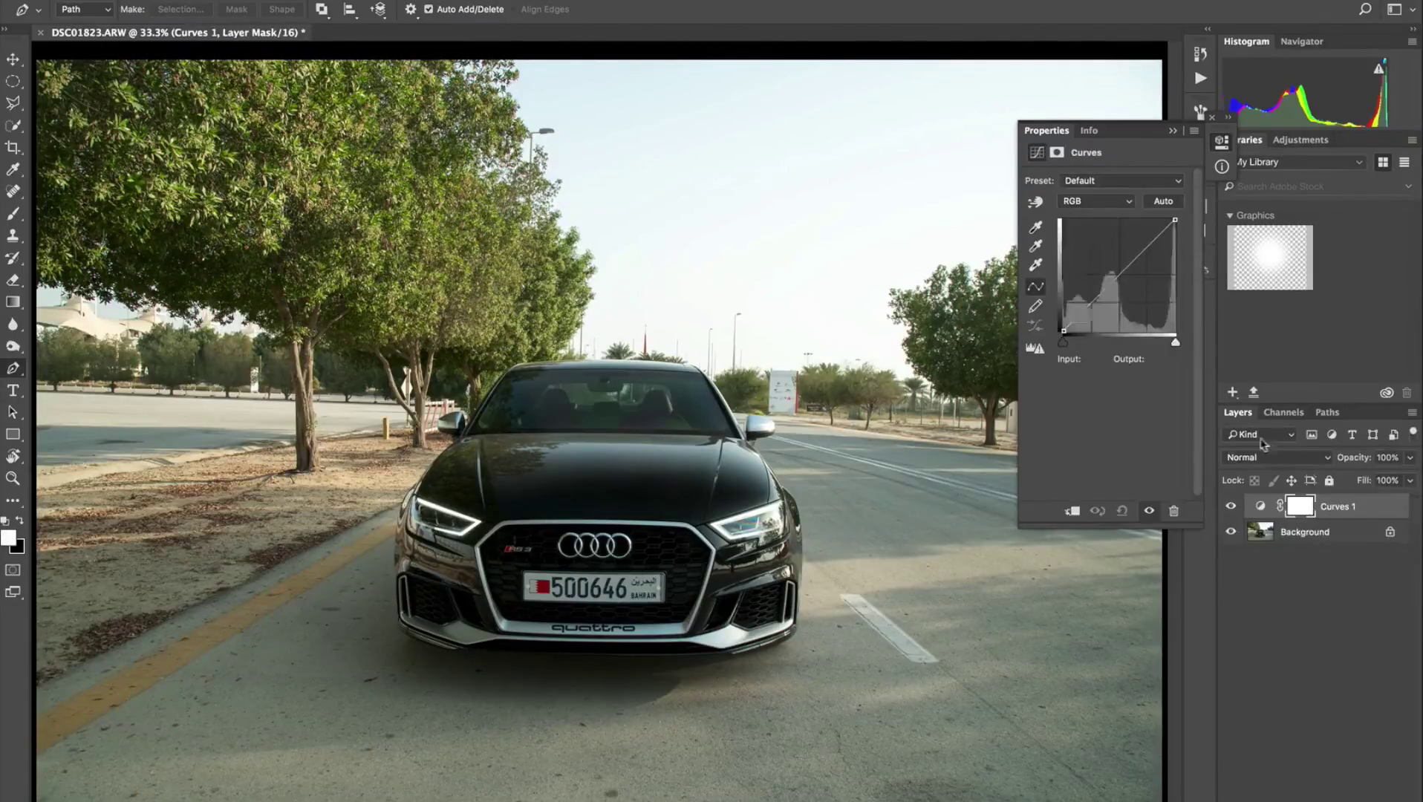
drag(1116, 279, 1101, 265)
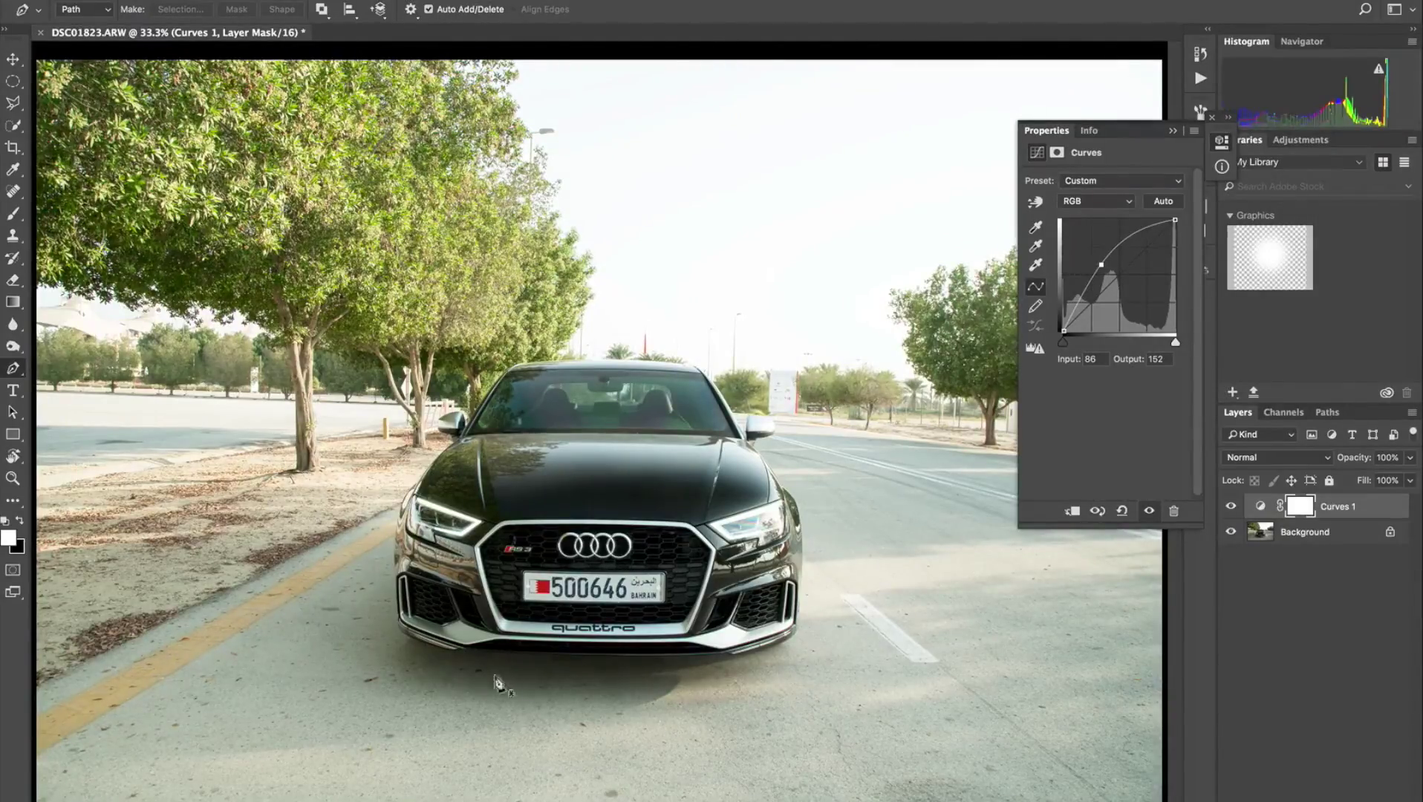
- On the Background layer, start a Pen path at the bumper's right corner and trace the car's lower front edge
click(1287, 540)
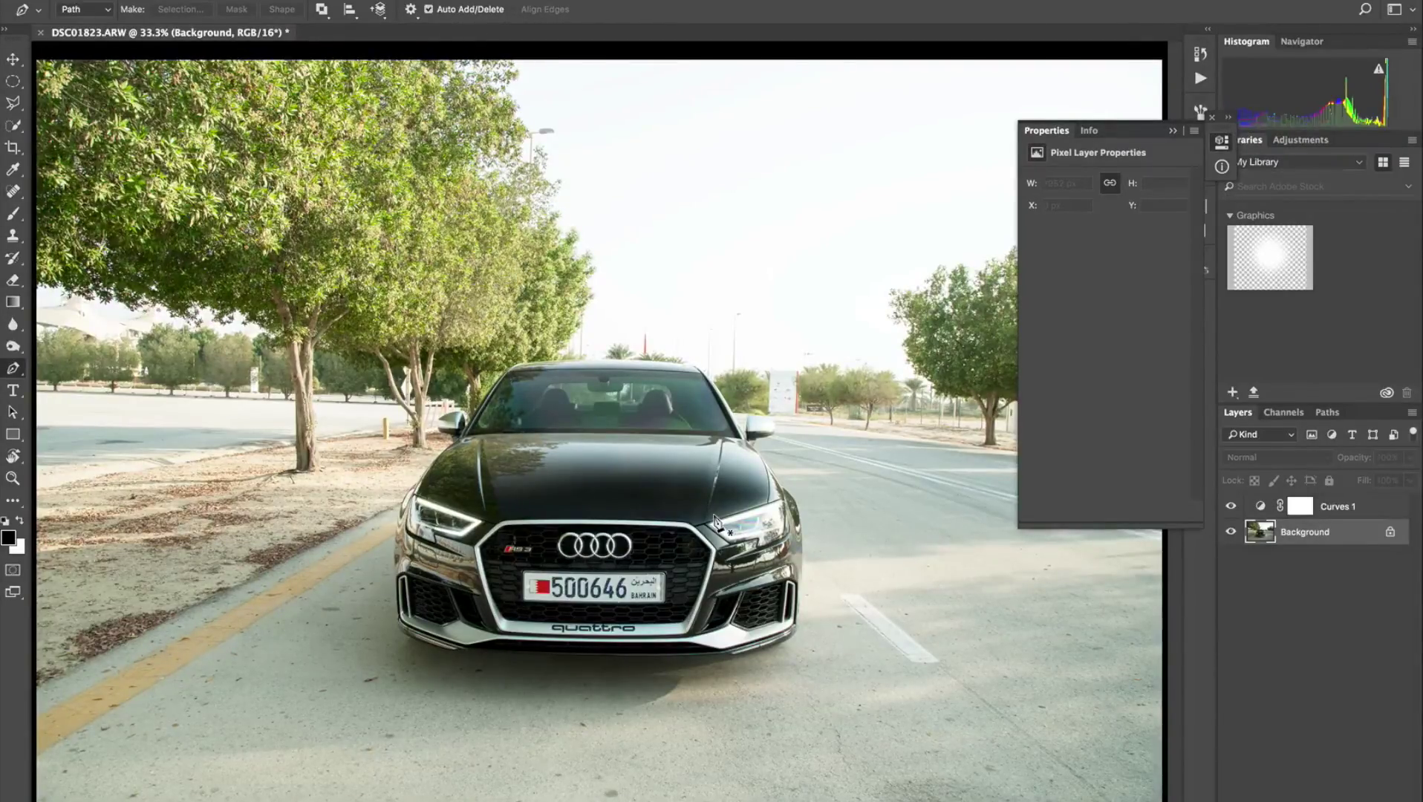
scroll(791, 690, up, 6)
click(815, 457)
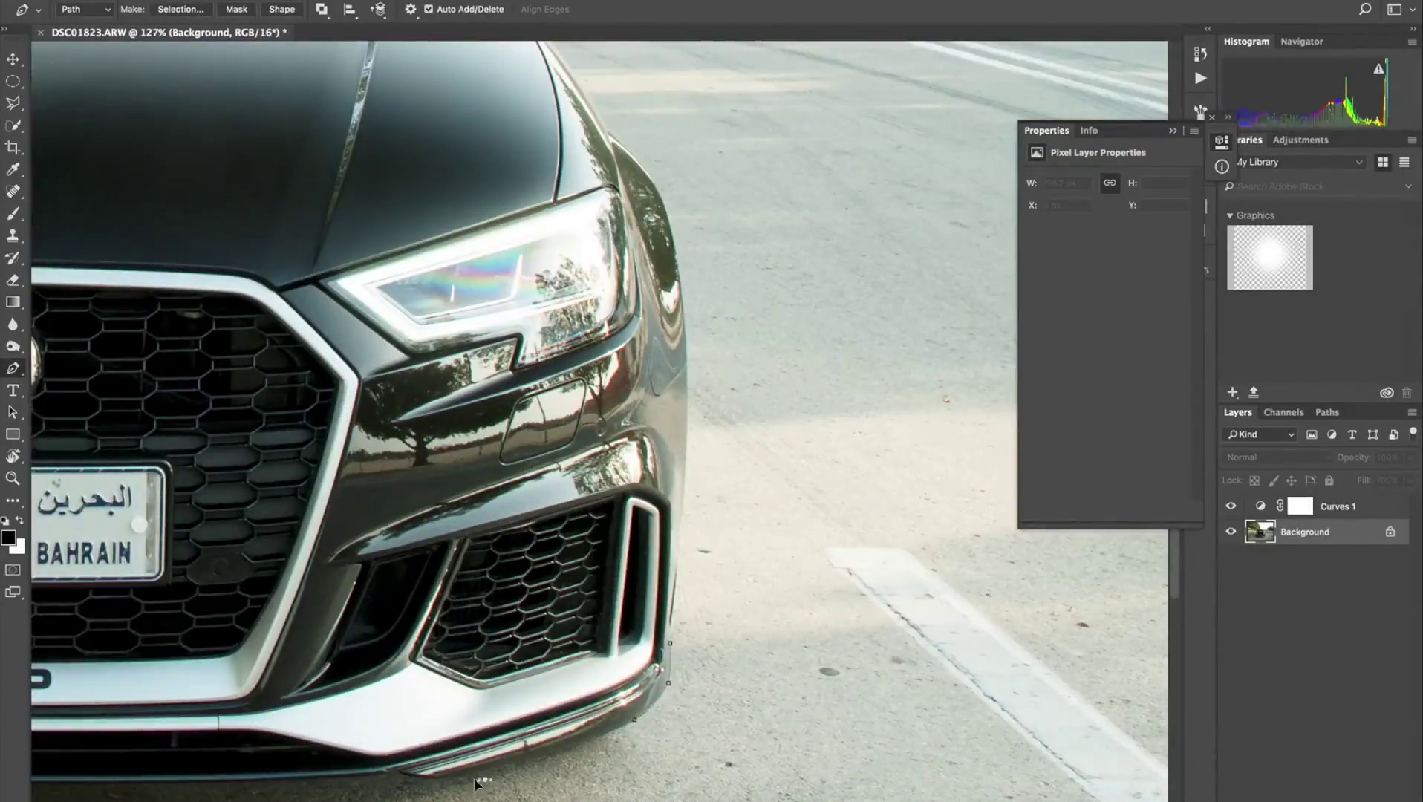
scroll(641, 549, left, 10)
click(498, 474)
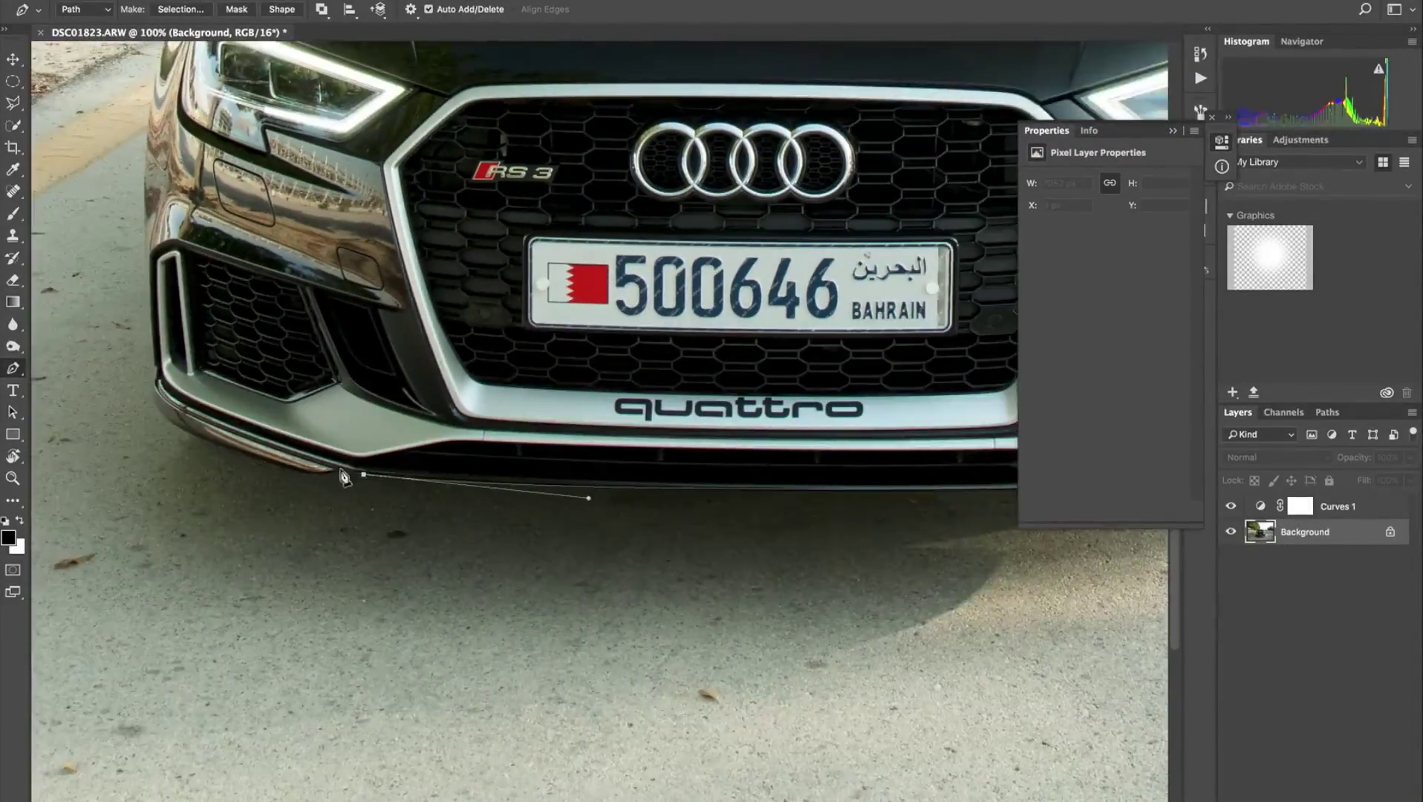
- Continue the path around the bumper's lower-left corner and up the car's side to the left headlight
scroll(343, 477, down, 2)
drag(304, 421, 227, 381)
scroll(226, 381, left, 4)
click(427, 456)
click(429, 424)
scroll(429, 423, up, 3)
scroll(483, 371, up, 3)
click(523, 297)
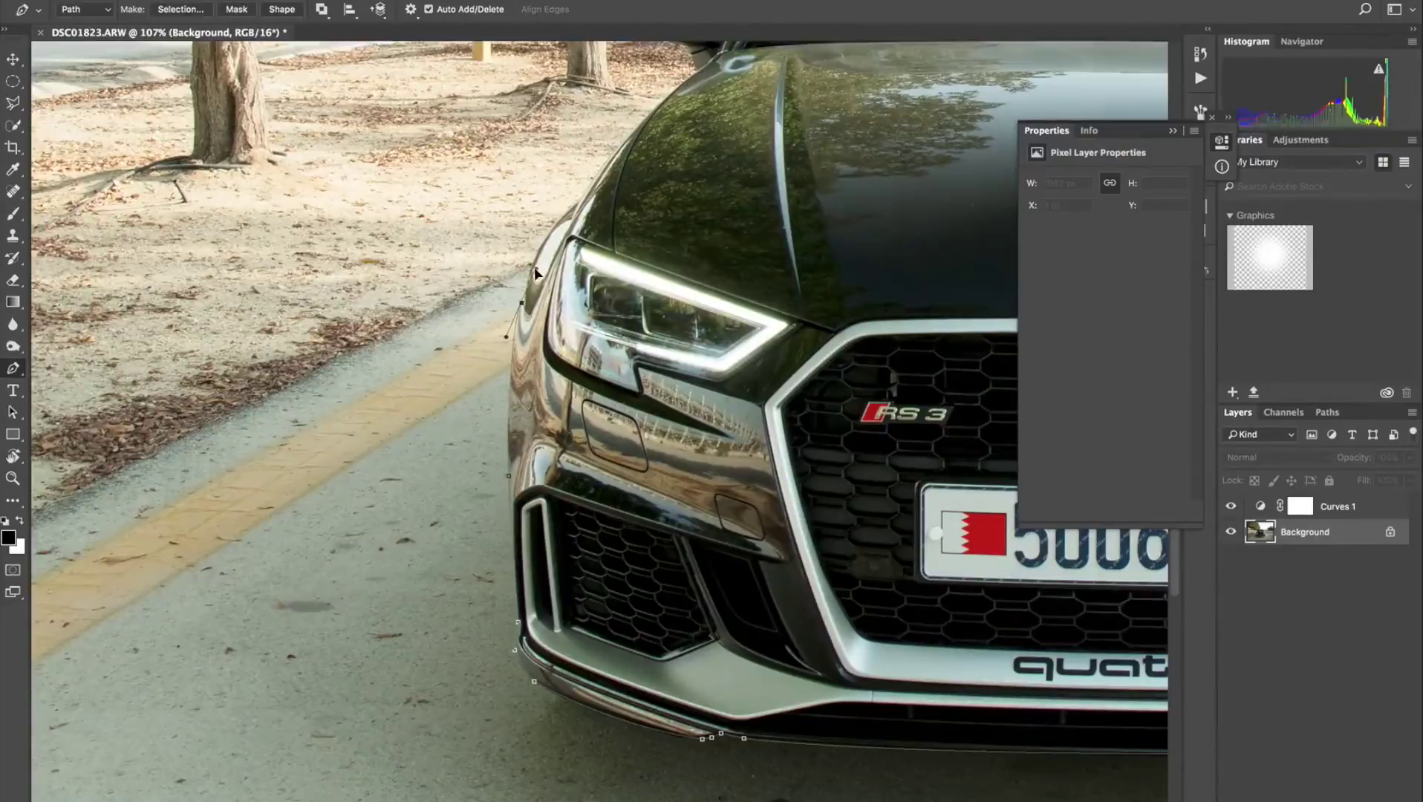
- Extend the path up the left front fender and along the edge of the hood
scroll(523, 297, up, 2)
click(582, 268)
scroll(598, 245, up, 3)
drag(652, 216, 661, 229)
scroll(595, 268, up, 4)
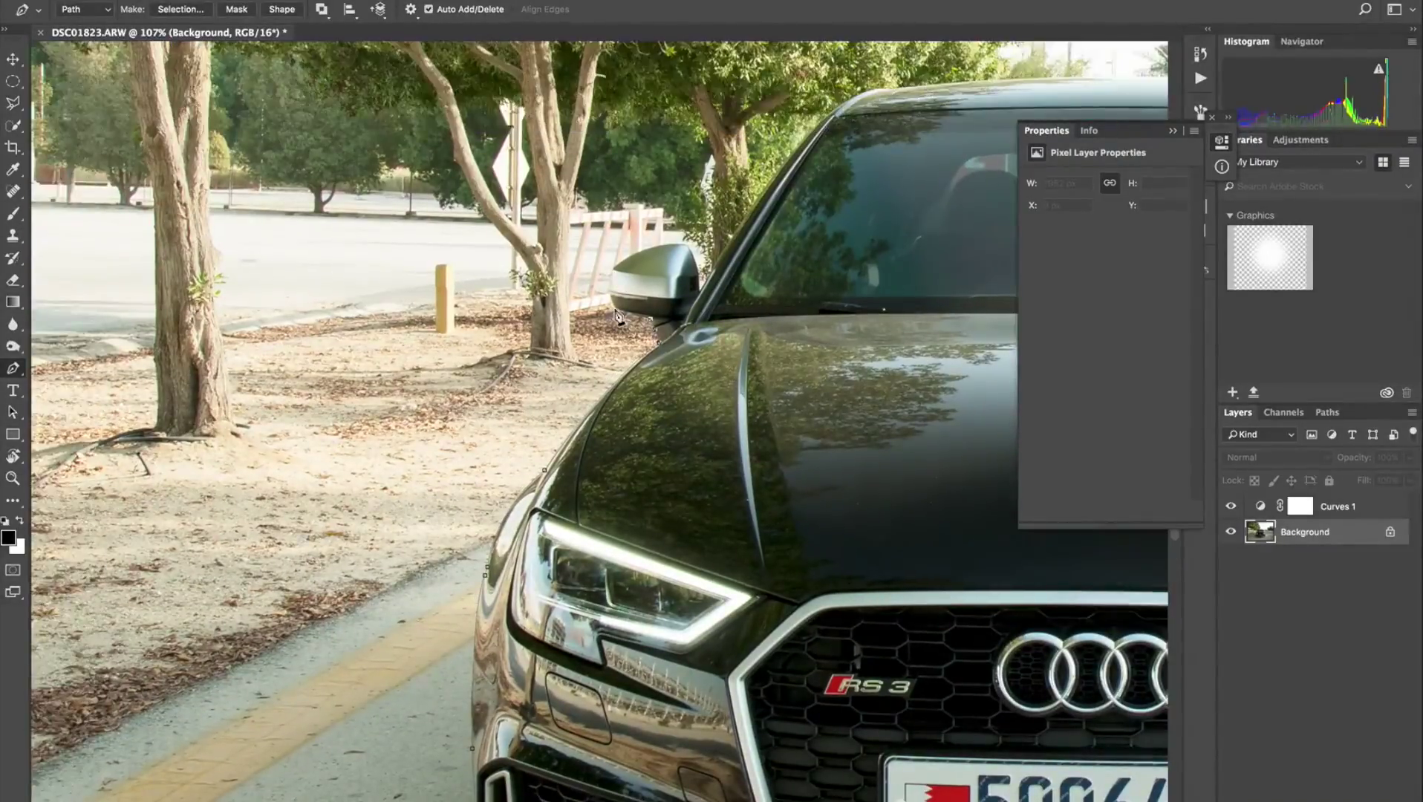
- Trace the outer edge and top of the left side mirror with the path
click(612, 358)
click(618, 310)
click(759, 261)
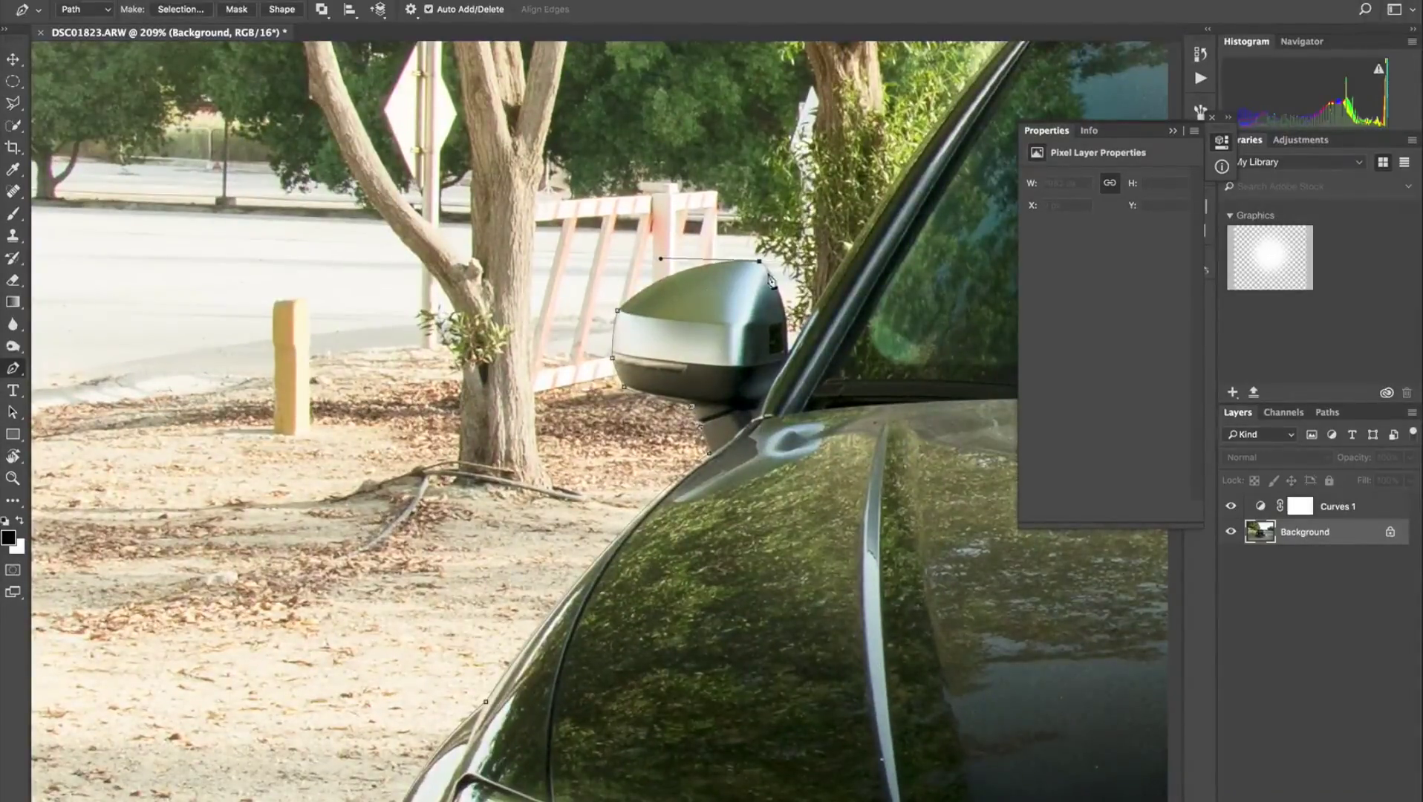
- Trace the path up the left windshield pillar and across the roof line, and hide the Curves layer
scroll(647, 336, up, 4)
scroll(648, 336, right, 5)
click(789, 245)
scroll(789, 245, right, 10)
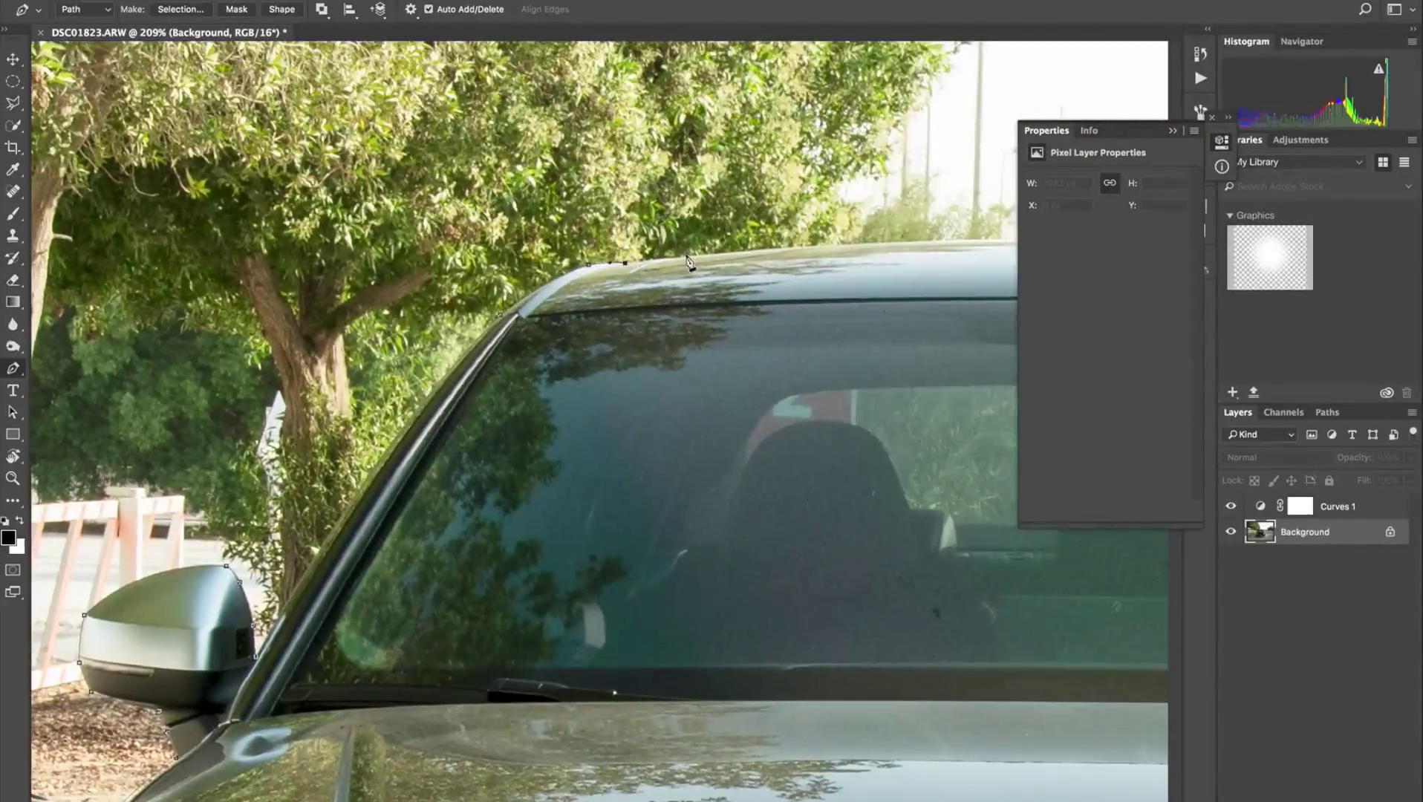
click(482, 254)
click(664, 260)
scroll(851, 271, right, 8)
click(788, 283)
scroll(787, 282, right, 3)
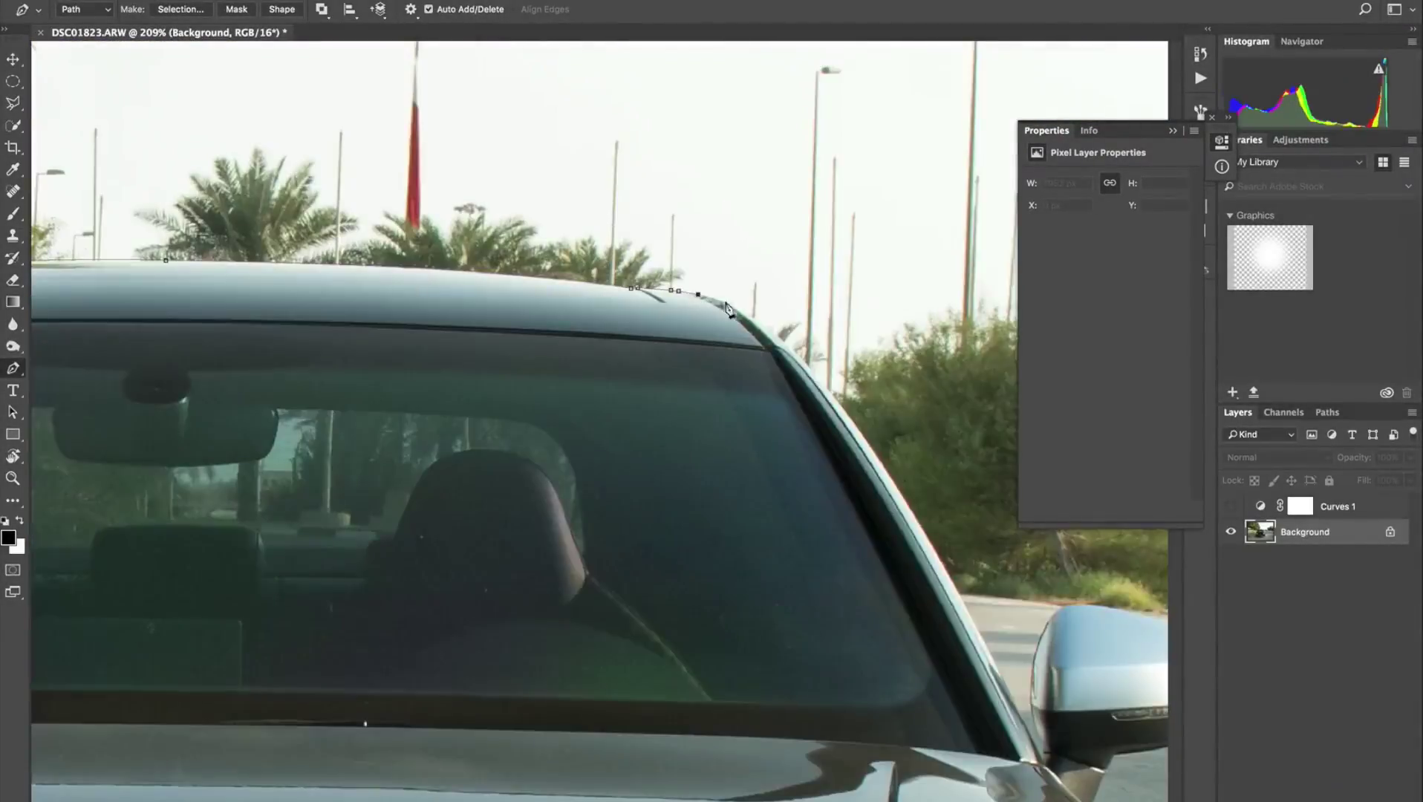
- Carry the path around the roof's right corner and down the right windshield pillar to the side mirror
click(776, 316)
scroll(776, 315, right, 3)
click(765, 442)
scroll(765, 442, down, 5)
scroll(765, 442, right, 3)
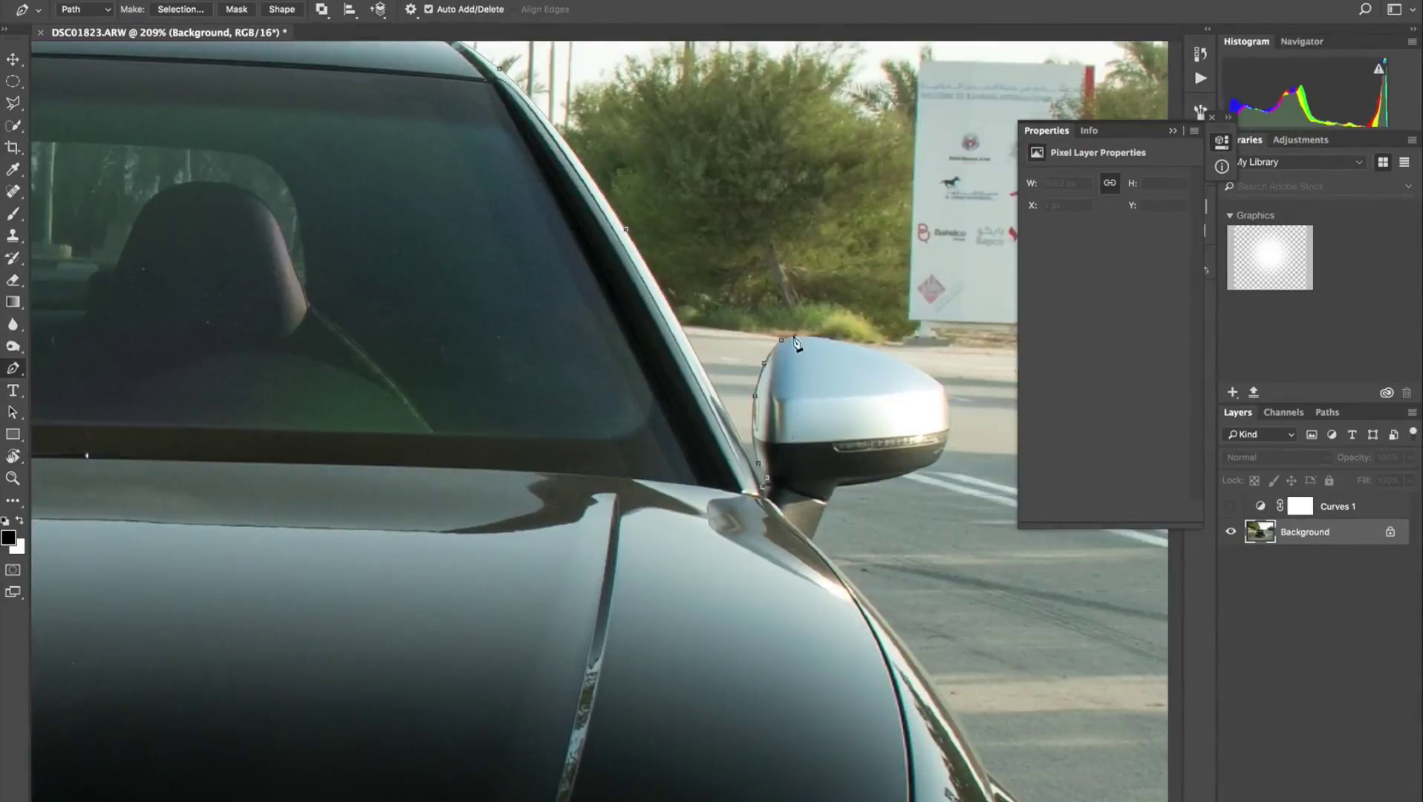
- Outline the right side mirror and its stalk with path points back to the car body
scroll(839, 361, right, 3)
click(829, 439)
click(774, 458)
click(727, 468)
click(704, 517)
scroll(713, 513, down, 5)
scroll(713, 513, right, 5)
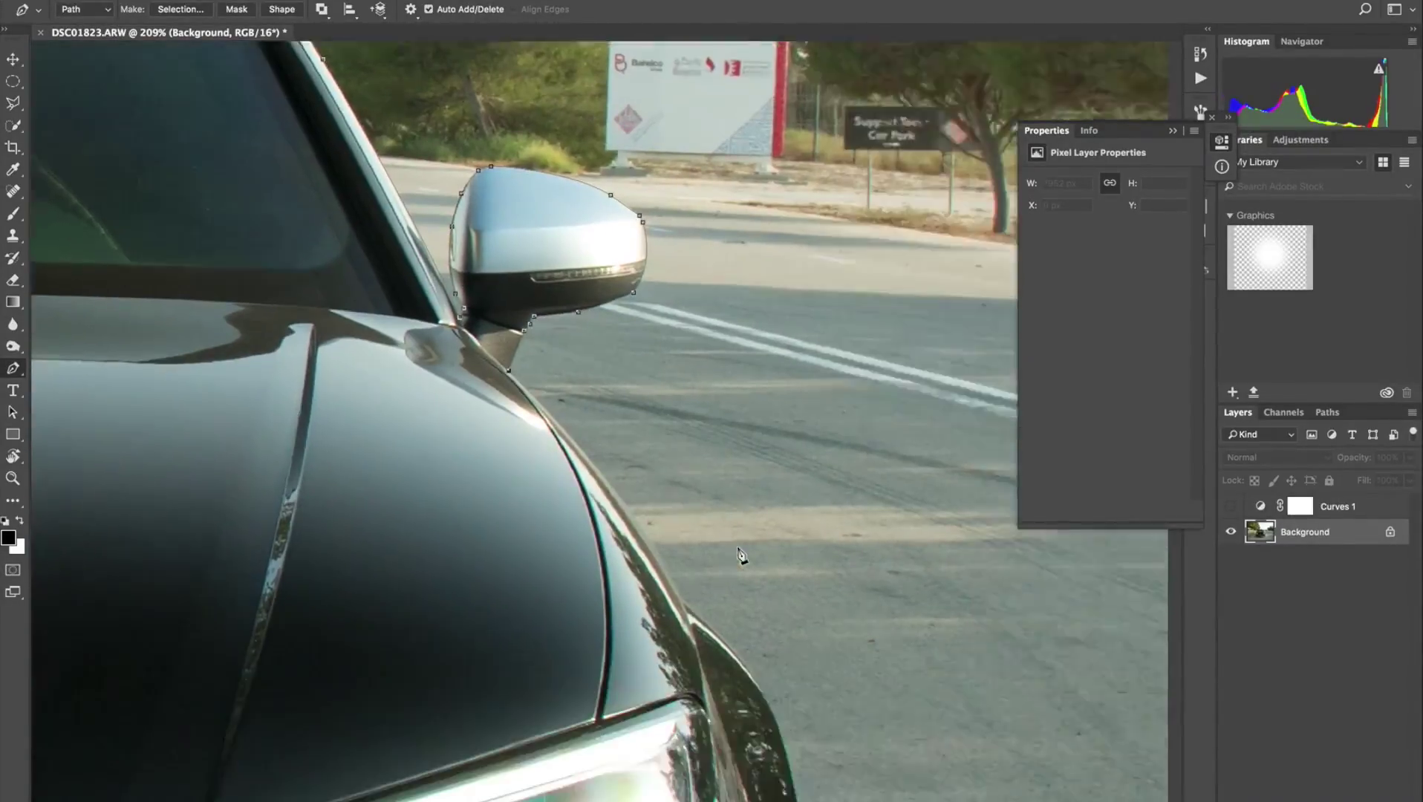
- Trace the path from the right side mirror down the fender and front bumper, and close it along the car's lower edge
click(540, 365)
click(602, 497)
scroll(602, 498, down, 5)
click(644, 648)
scroll(644, 648, down, 5)
click(632, 475)
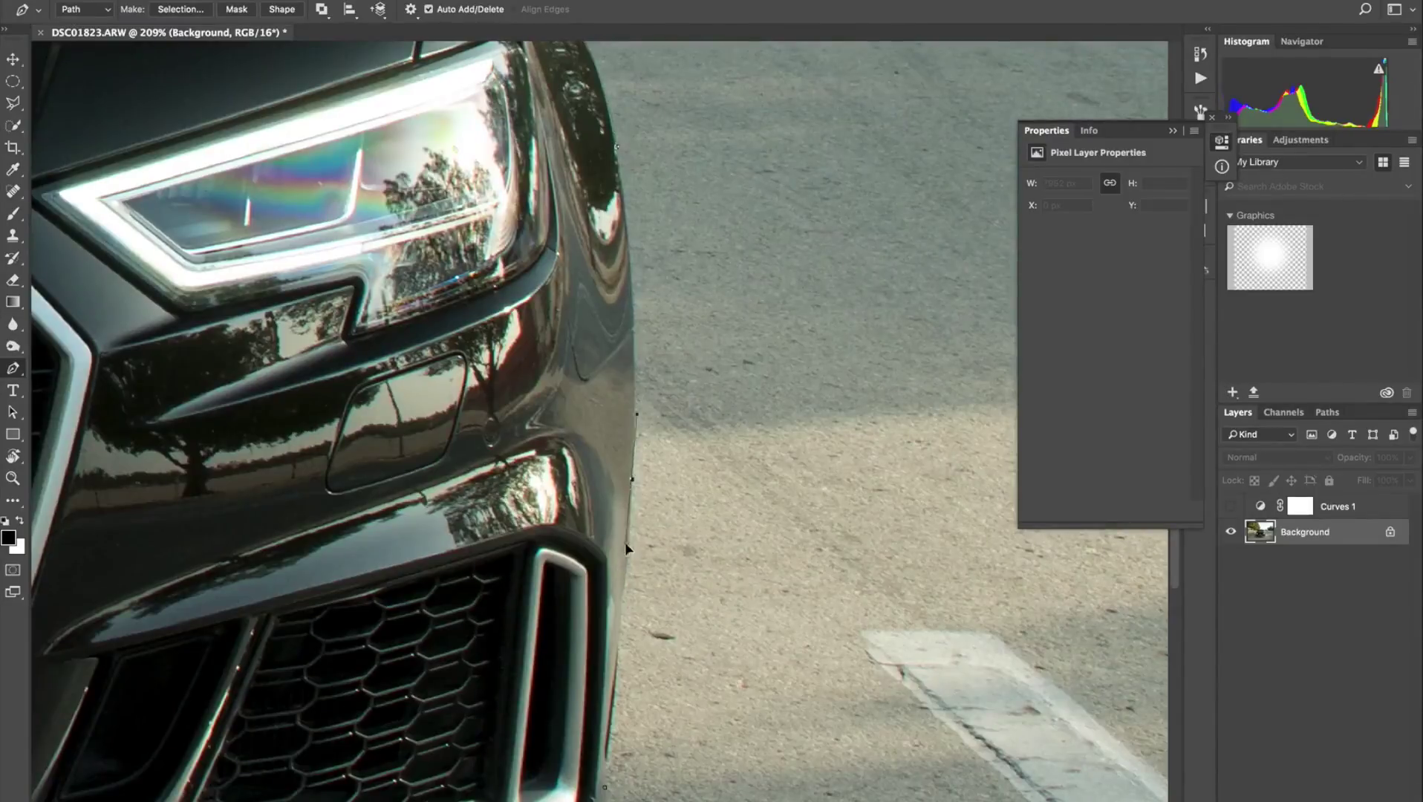
scroll(628, 446, down, 5)
- Convert the closed car path into a new anti-aliased selection with a feather radius of 0 pixels
key(ctrl+0)
right_click(419, 324)
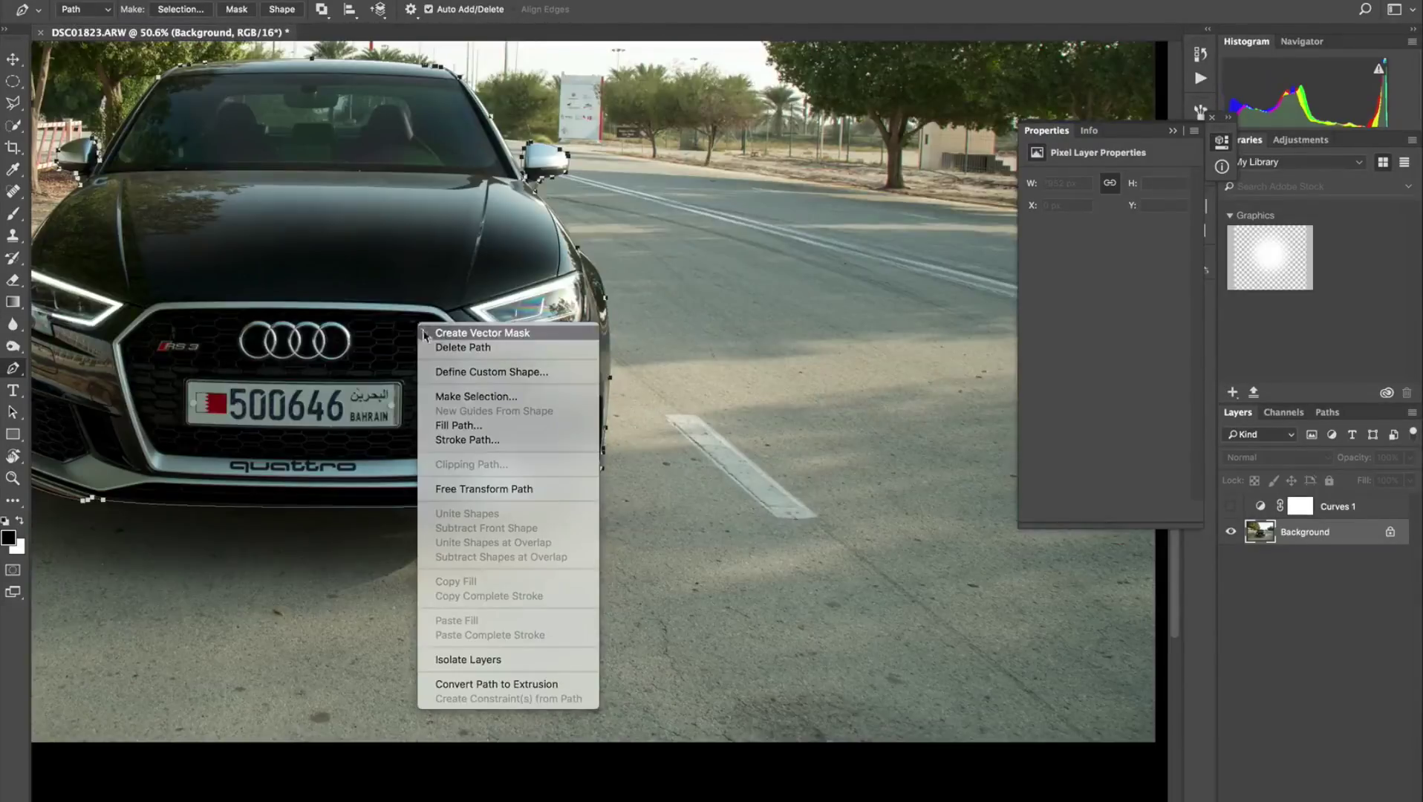
click(466, 399)
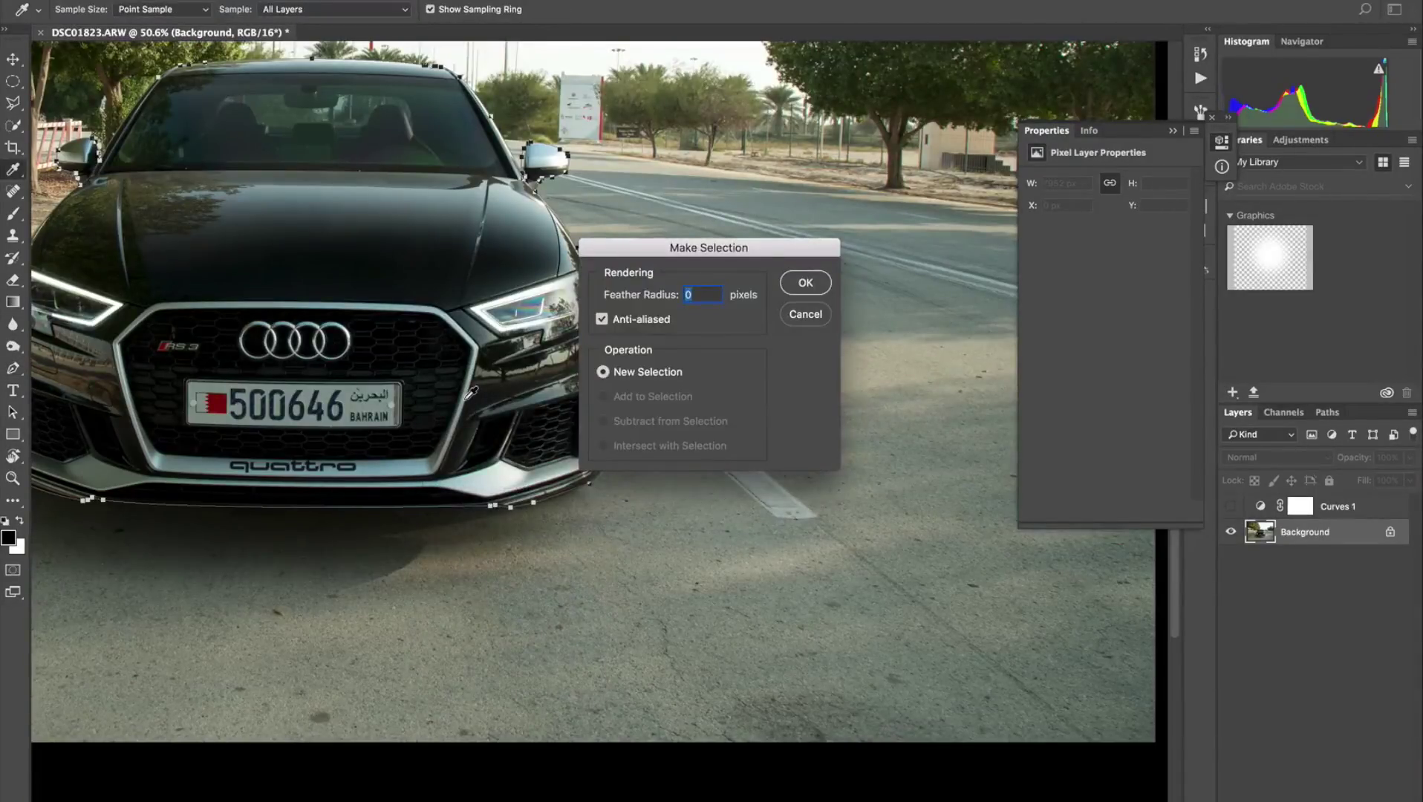
key(Return)
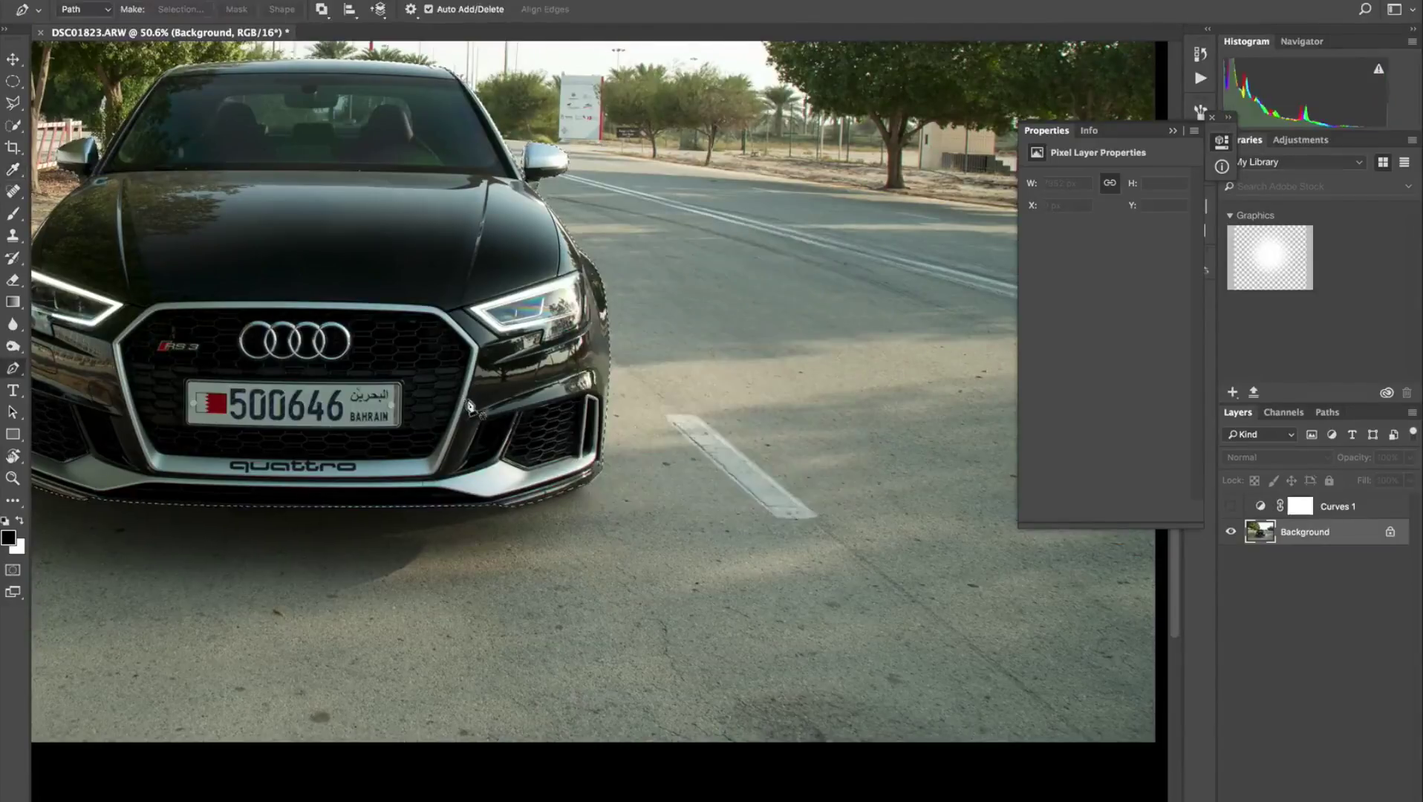
- Save the car selection as a new channel named CAR and mask the Background photo layer with the selection
scroll(401, 308, down, 3)
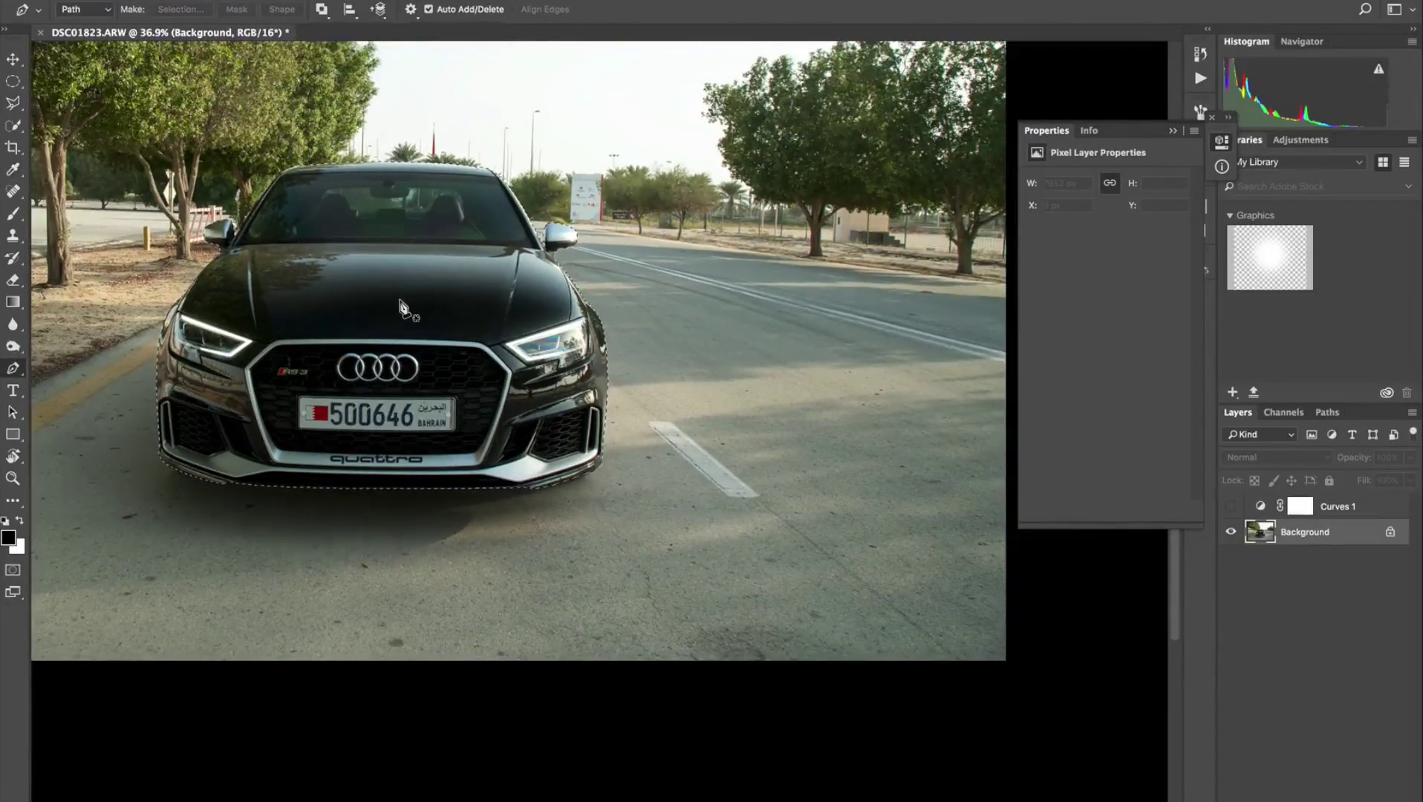
right_click(400, 305)
key(Escape)
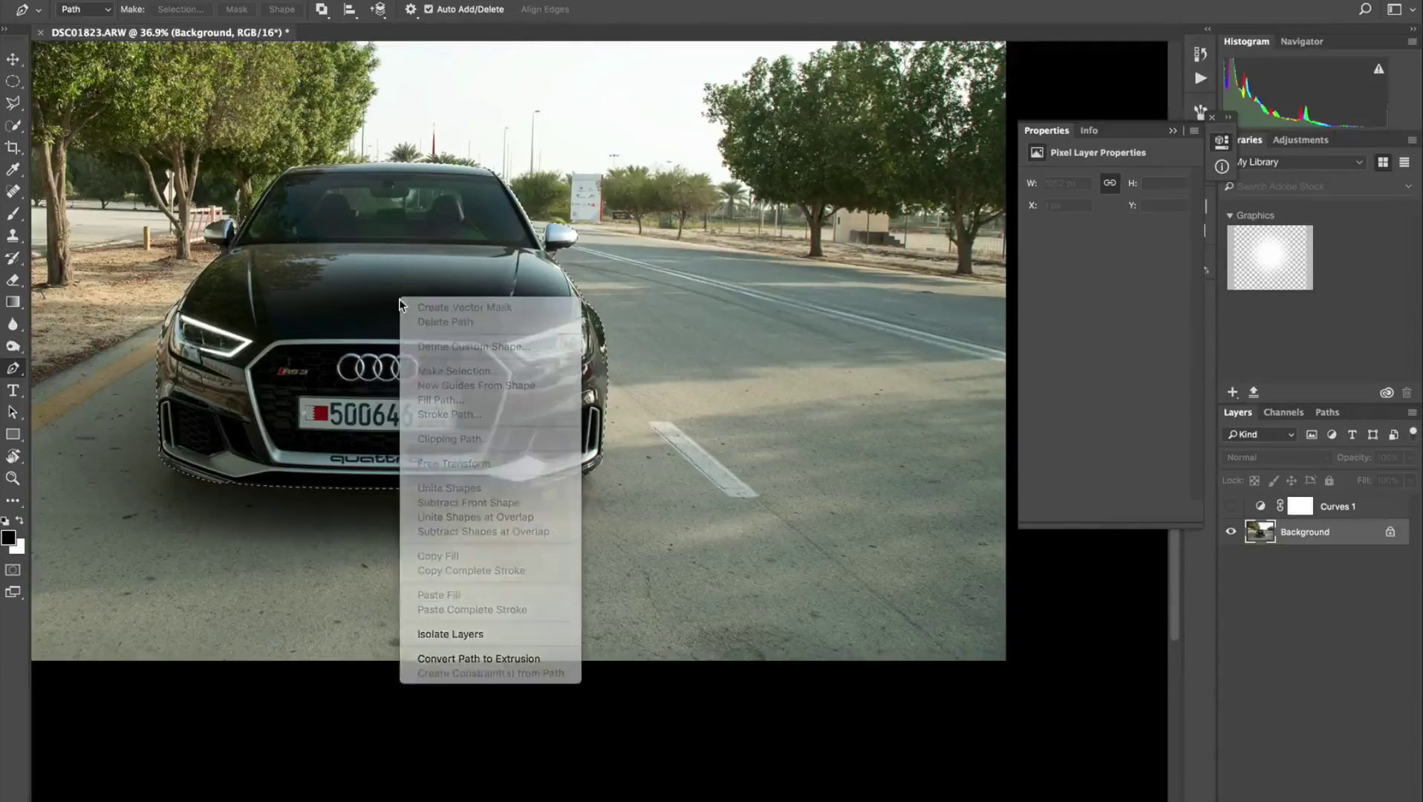
key(m)
right_click(400, 305)
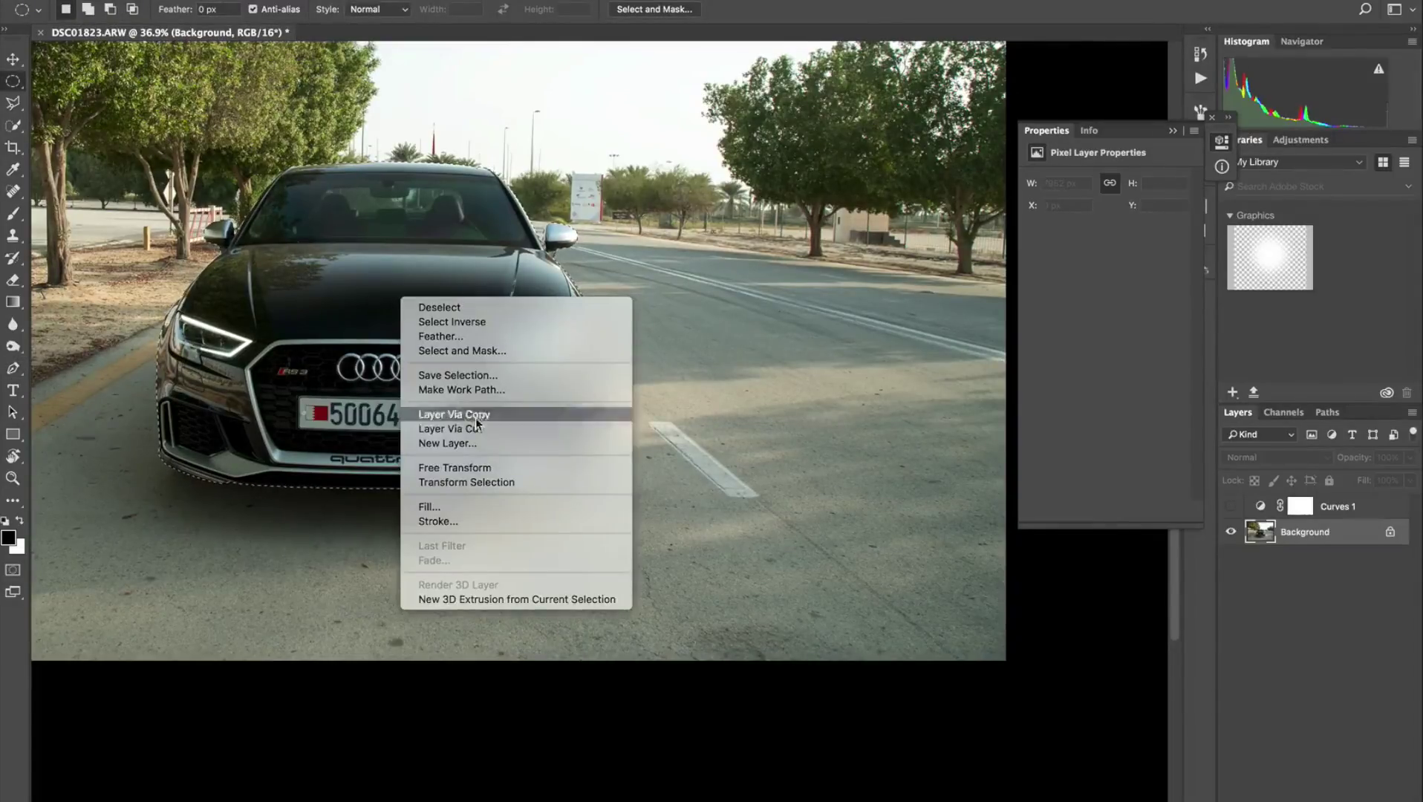
click(487, 375)
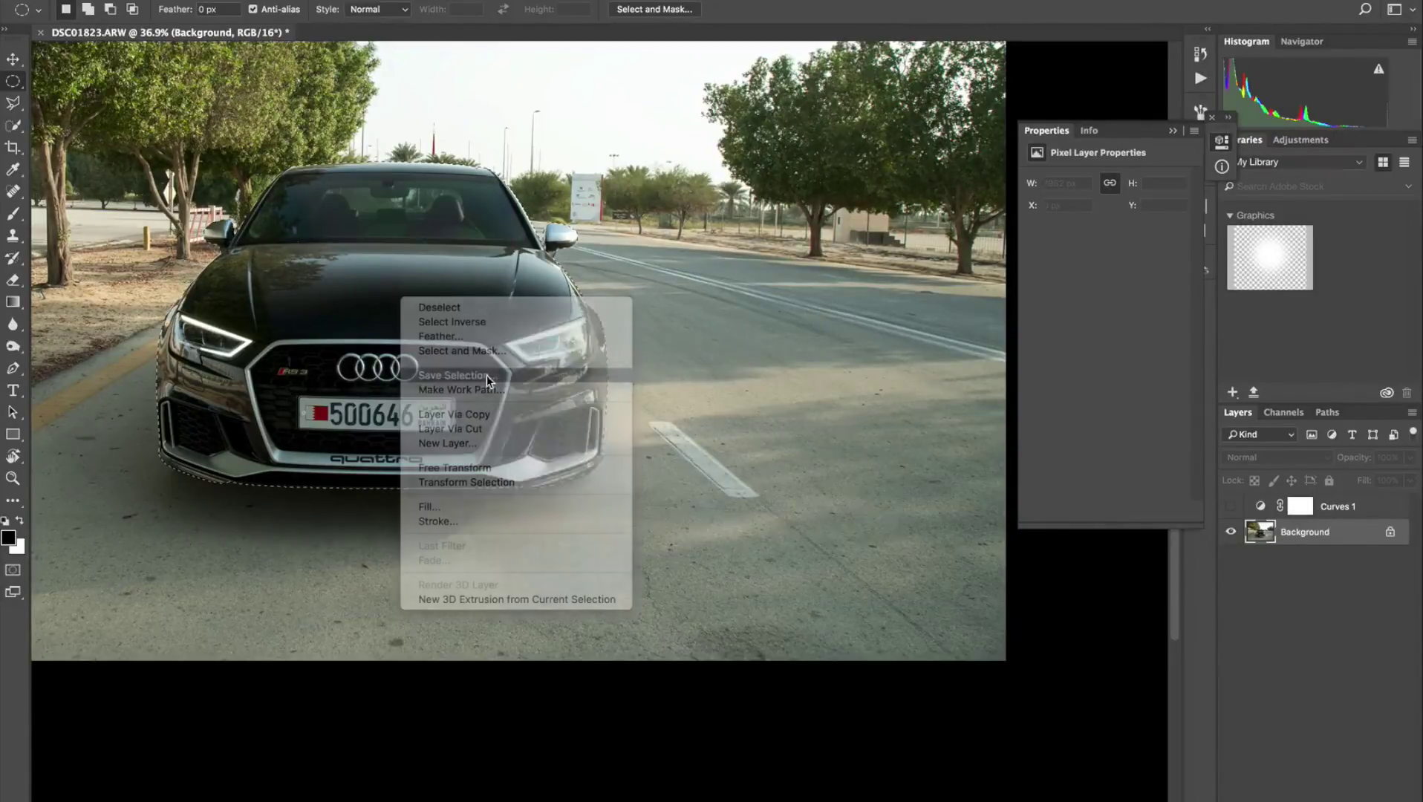
text(Audi)
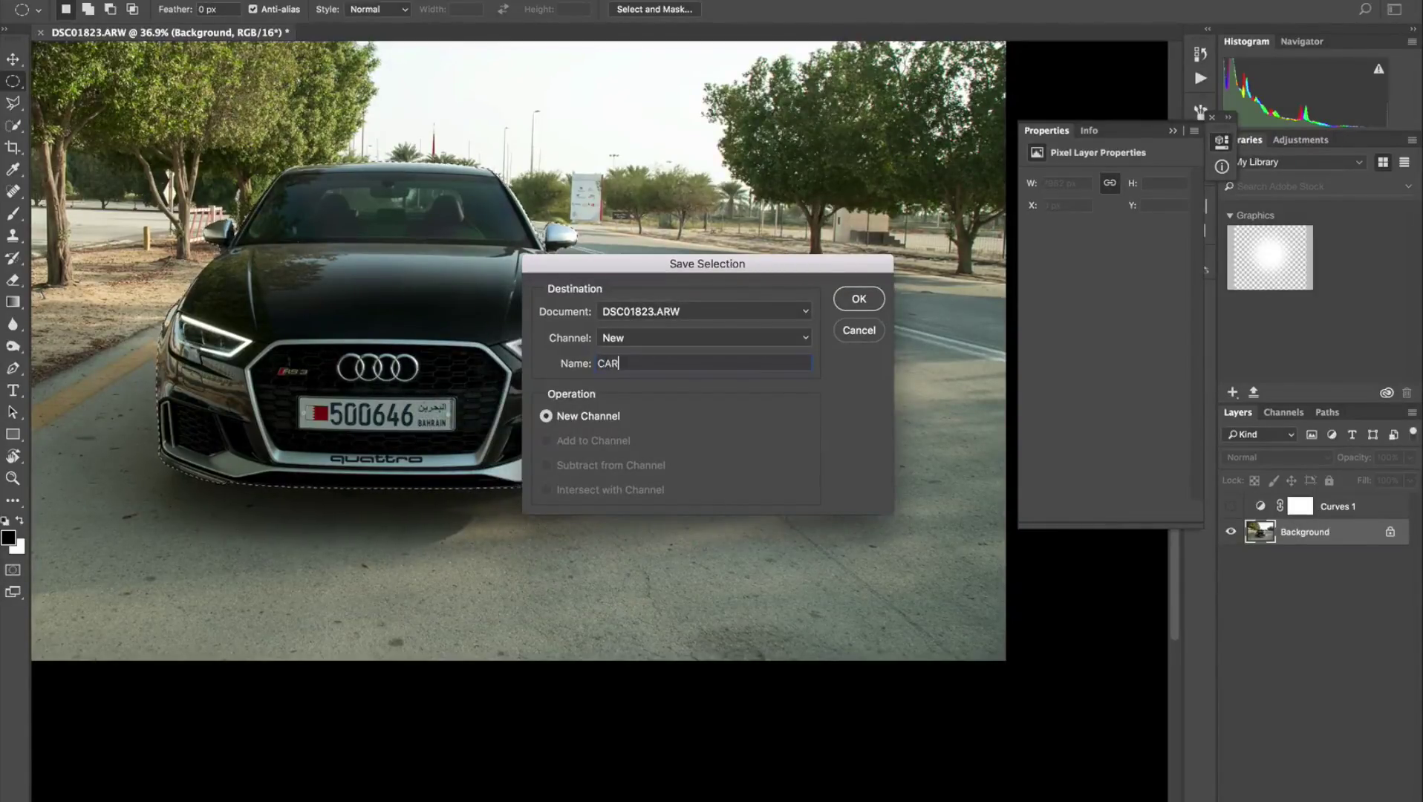
key(Return)
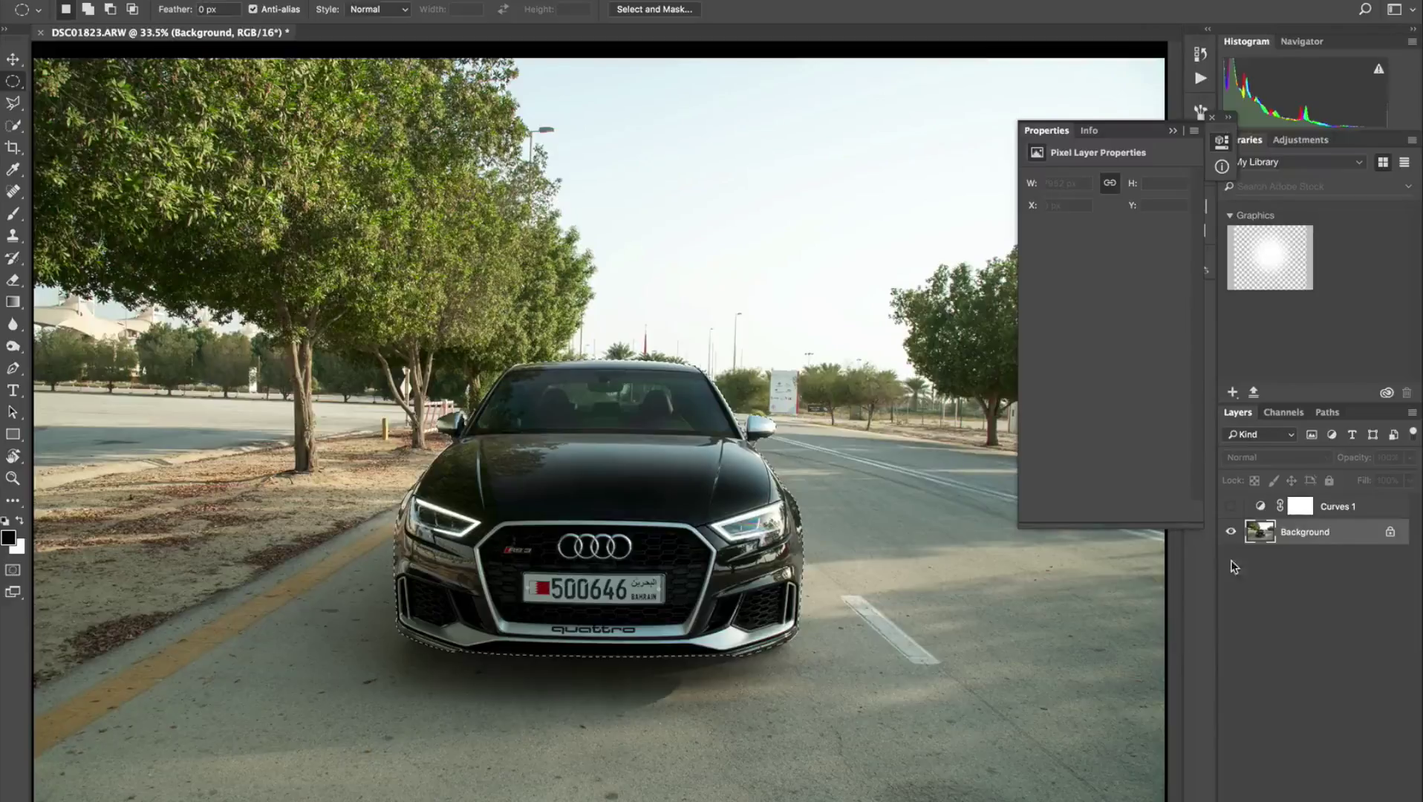
click(1302, 787)
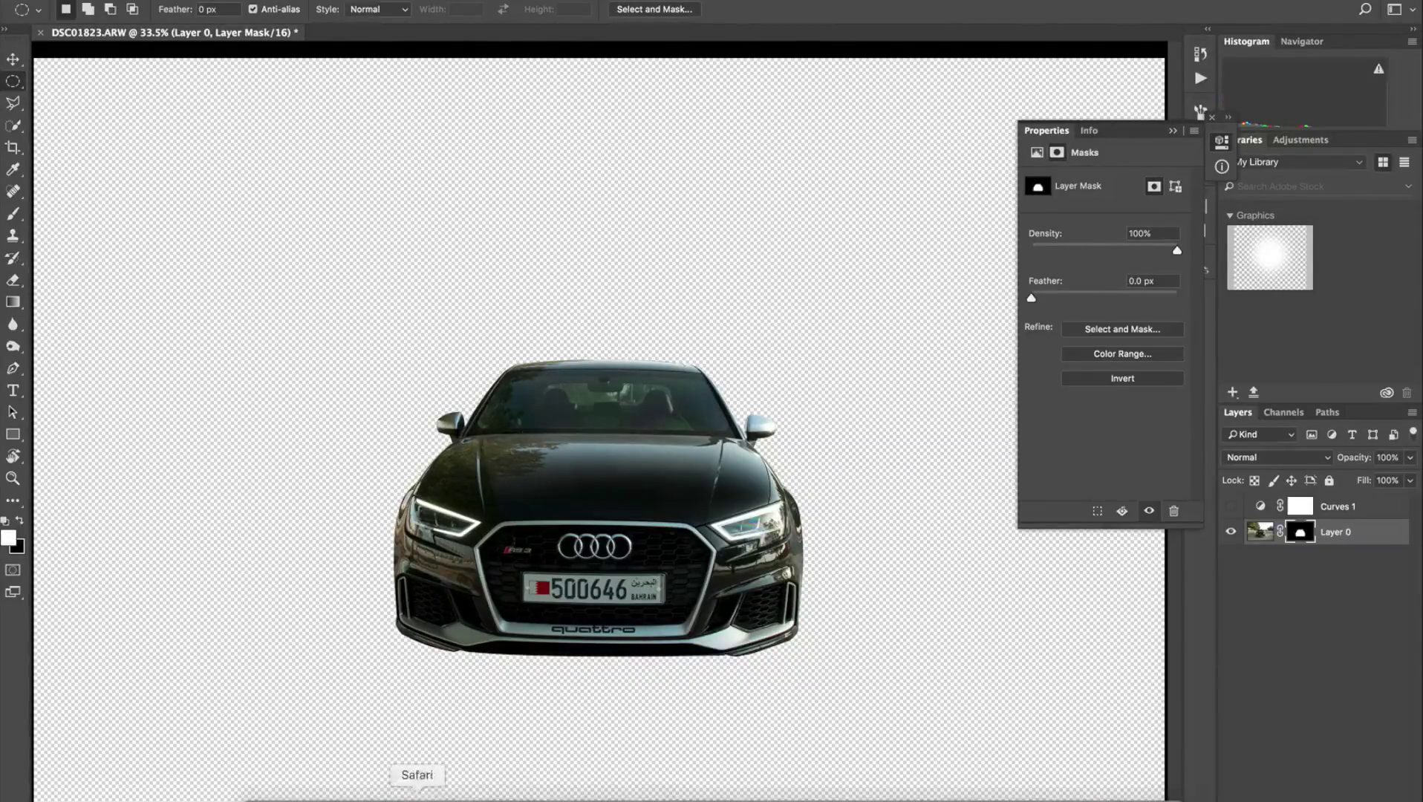
- Place the rendered motion-blur image DSC01825_001.jpg in the document as a layer that fills the canvas
click(413, 788)
drag(553, 330, 901, 494)
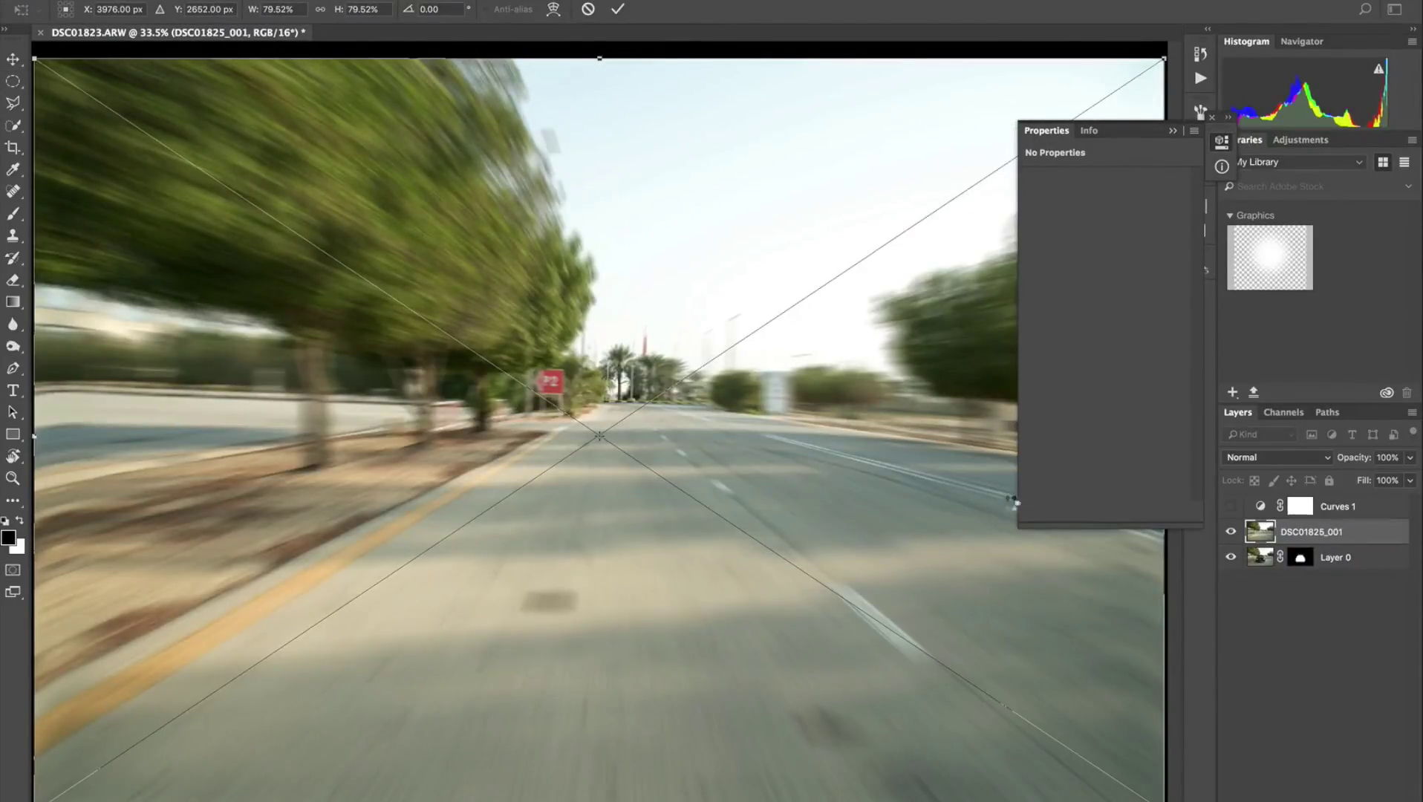
key(Return)
key(ctrl+0)
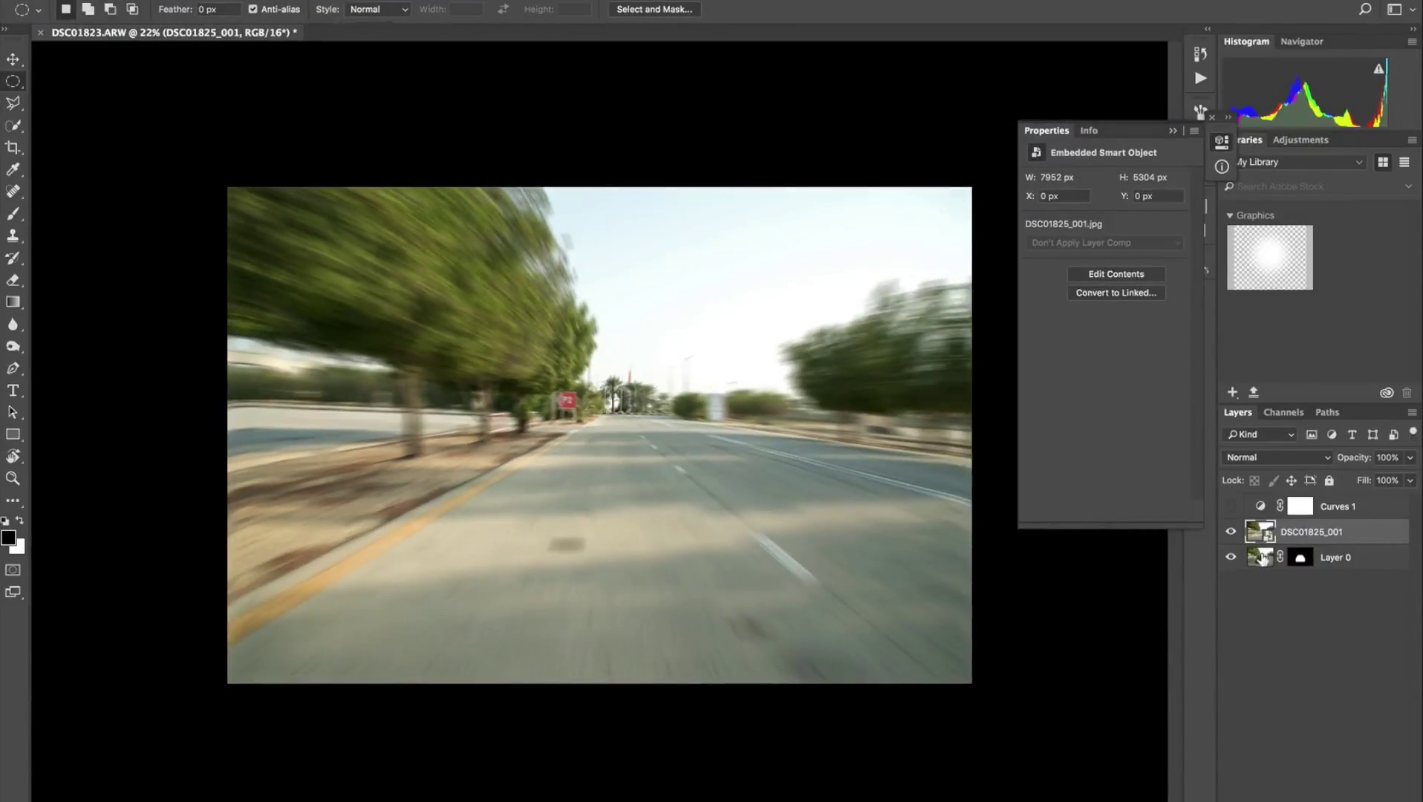
- Move the masked car layer above the DSC01825_001 render layer
click(1263, 557)
drag(1255, 557, 1255, 524)
scroll(768, 512, up, 3)
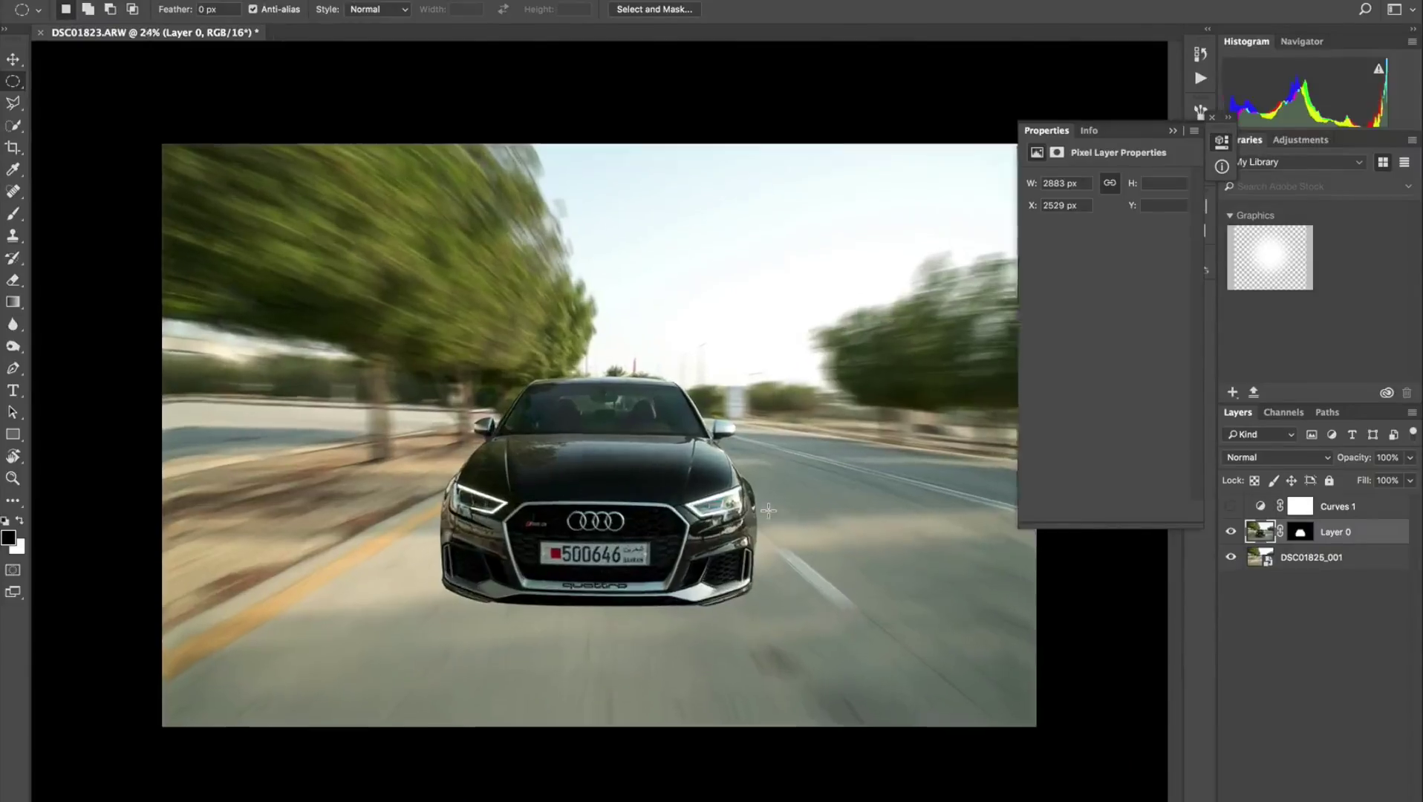
scroll(768, 511, up, 2)
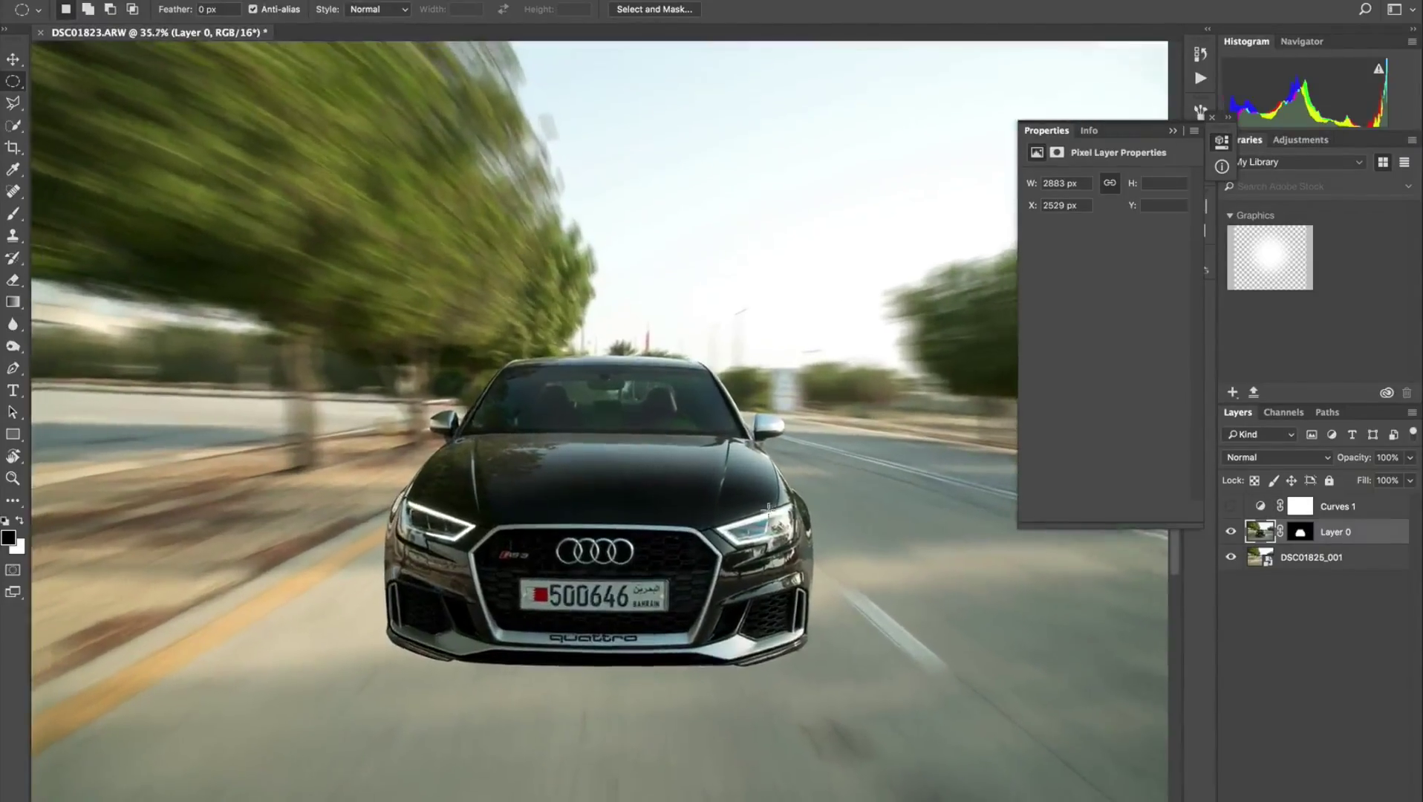
scroll(768, 510, down, 4)
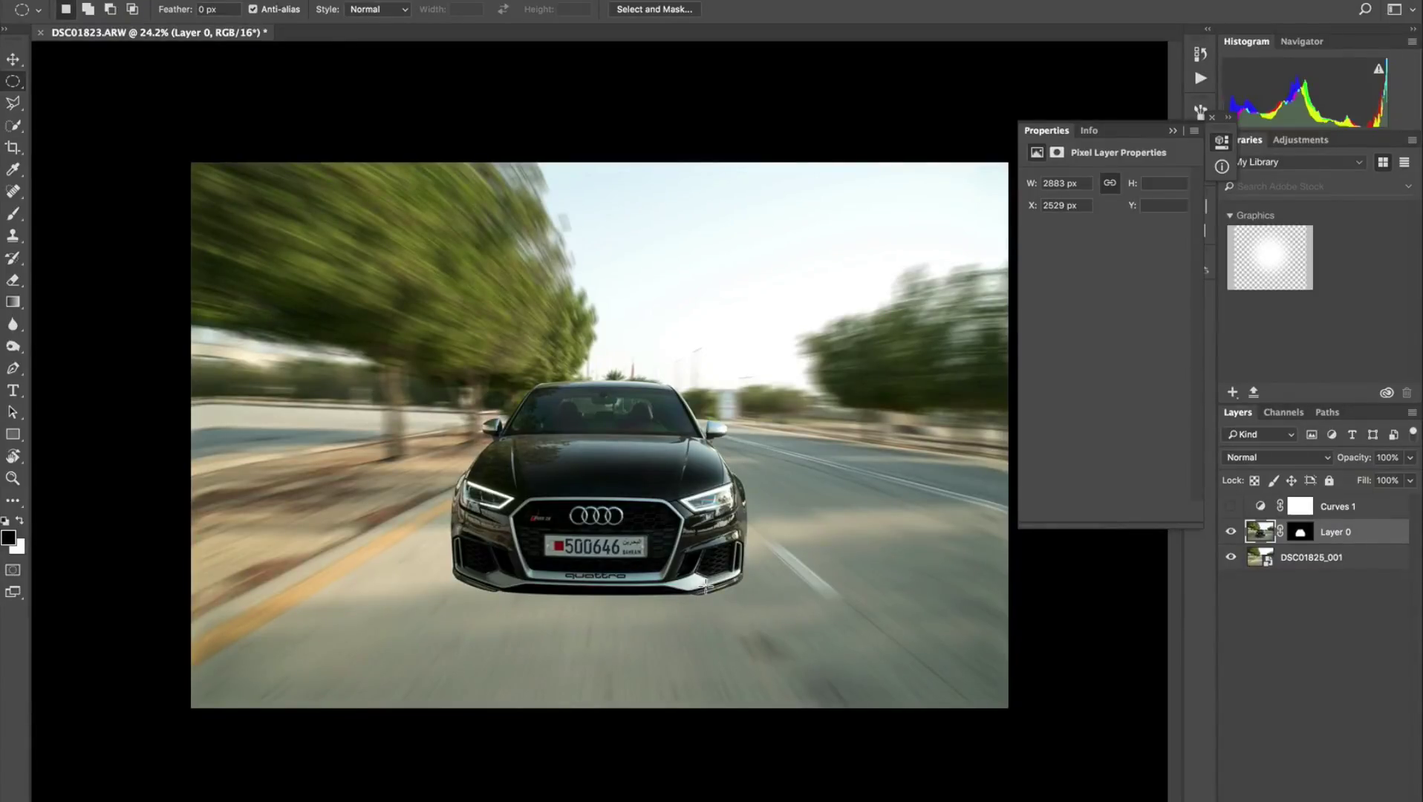
- Switch to Lightroom to examine the original DSC01823.ARW car photo and return to Photoshop
key(super+Tab)
key(super+Tab)
key(super+Tab)
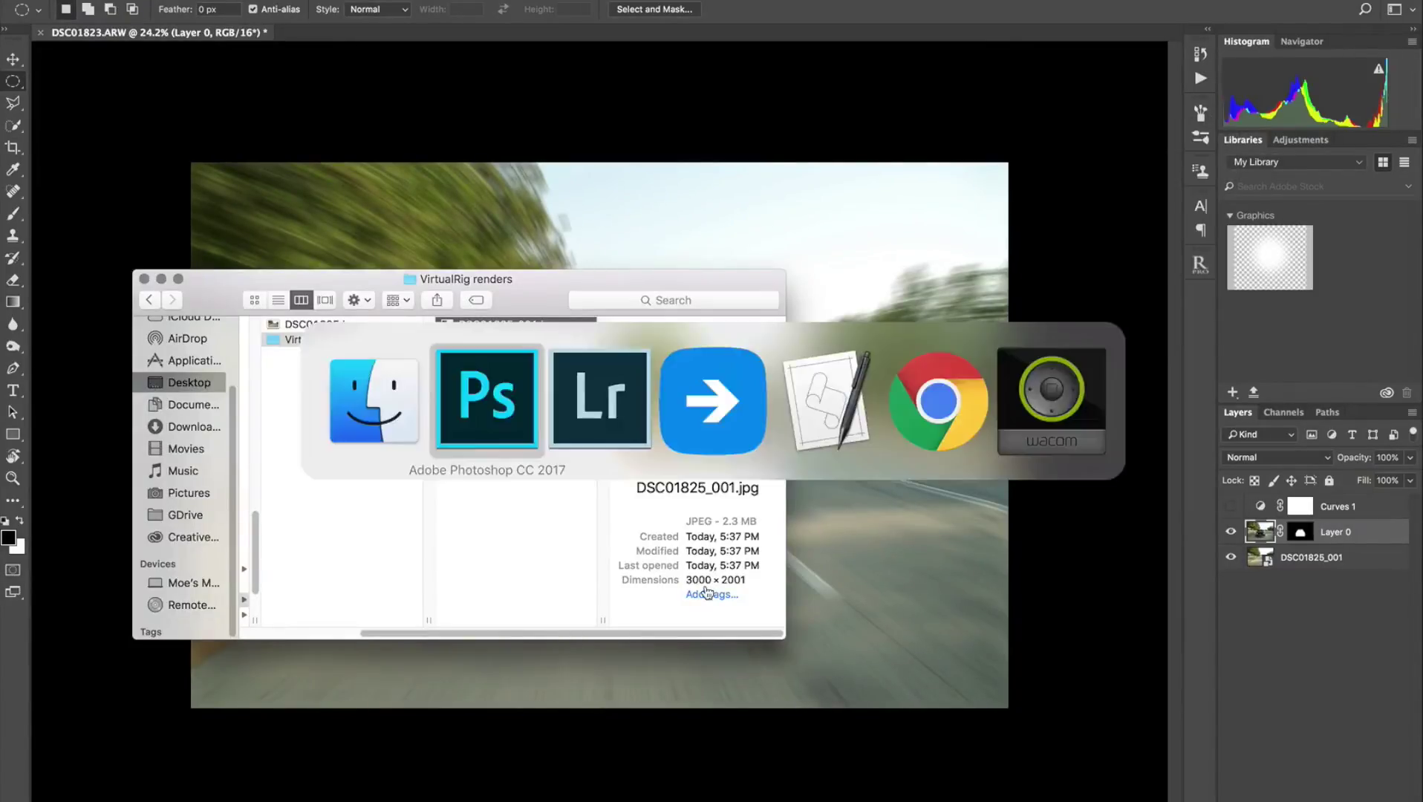
key(Left)
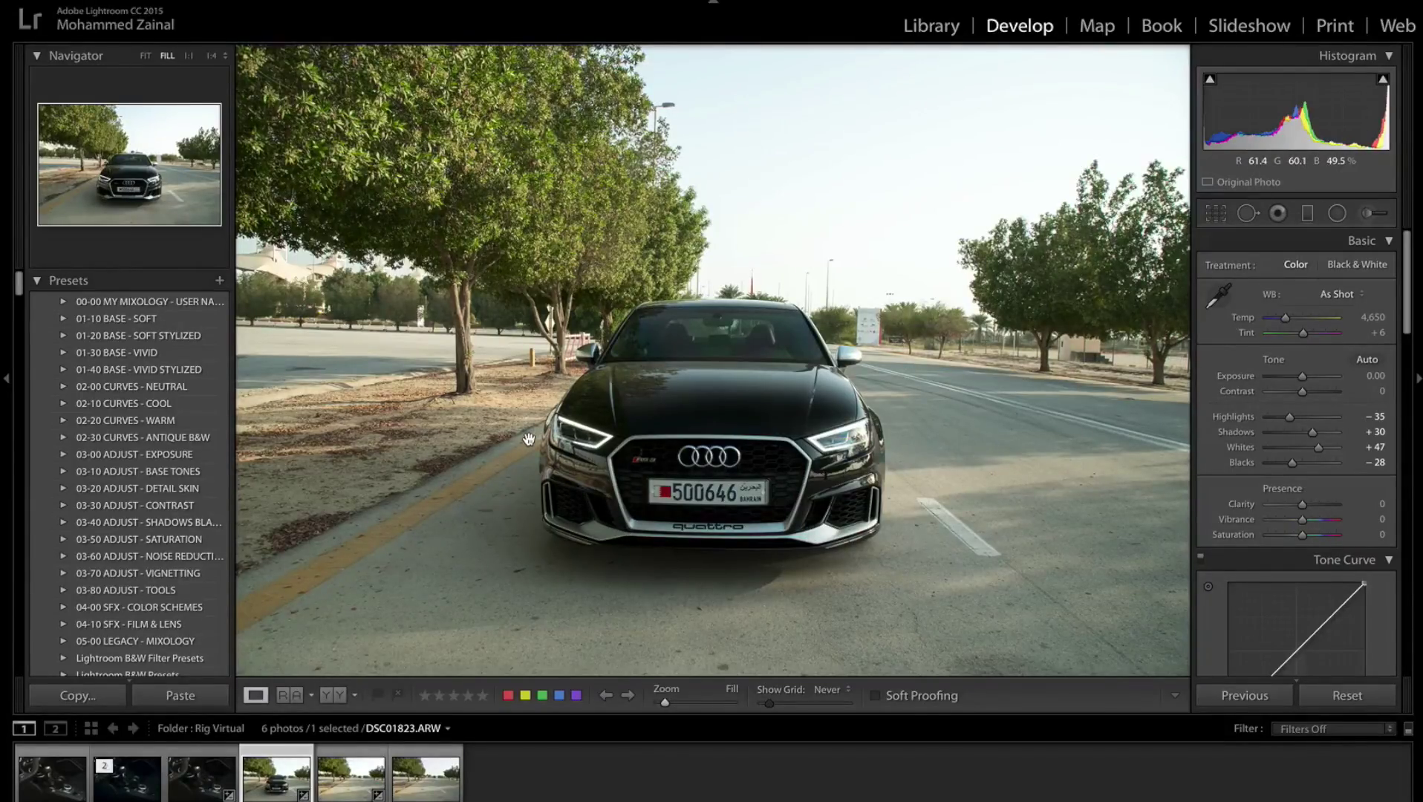
key(super+Tab)
key(super+Tab)
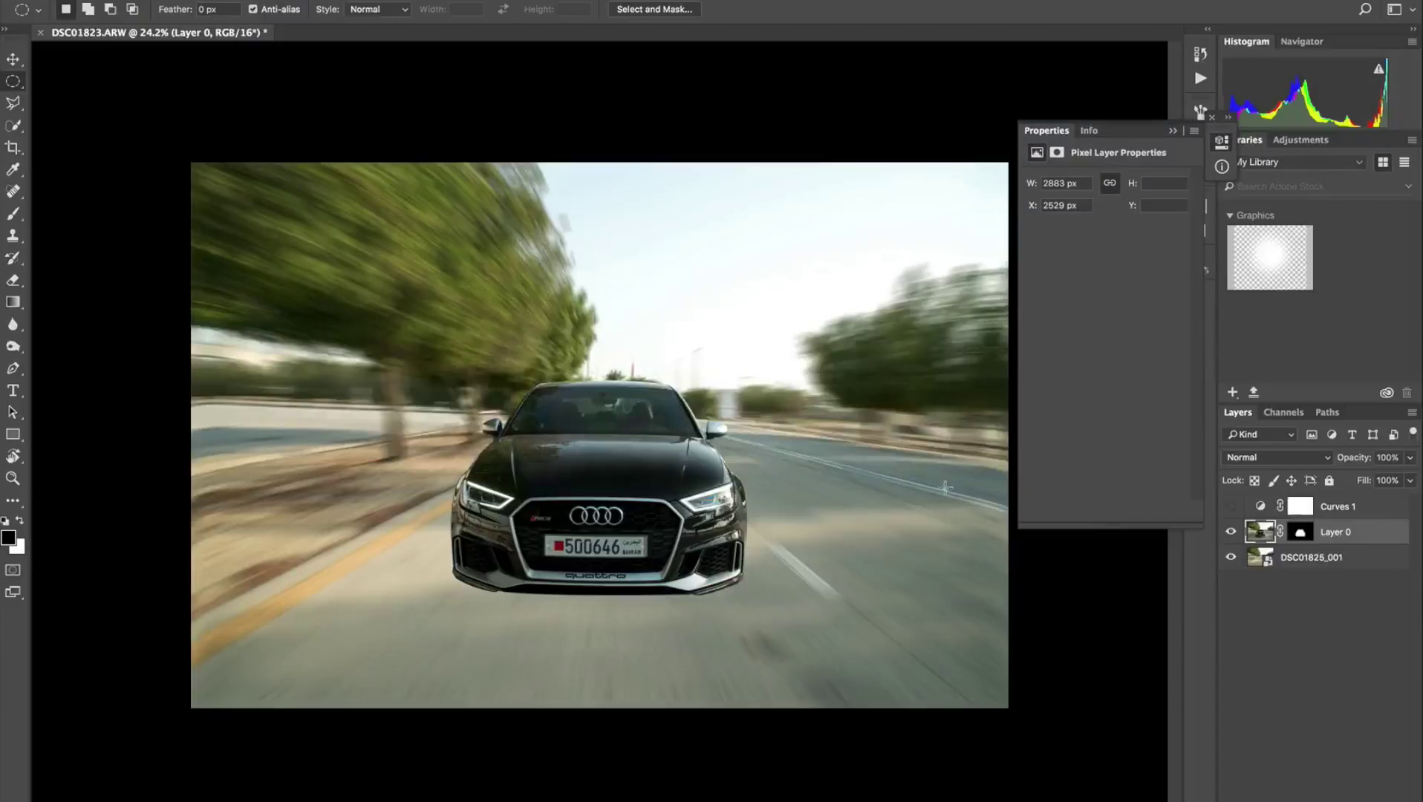
- Add a new empty layer directly above the DSC01825_001 layer, beneath the car
click(1308, 561)
key(p)
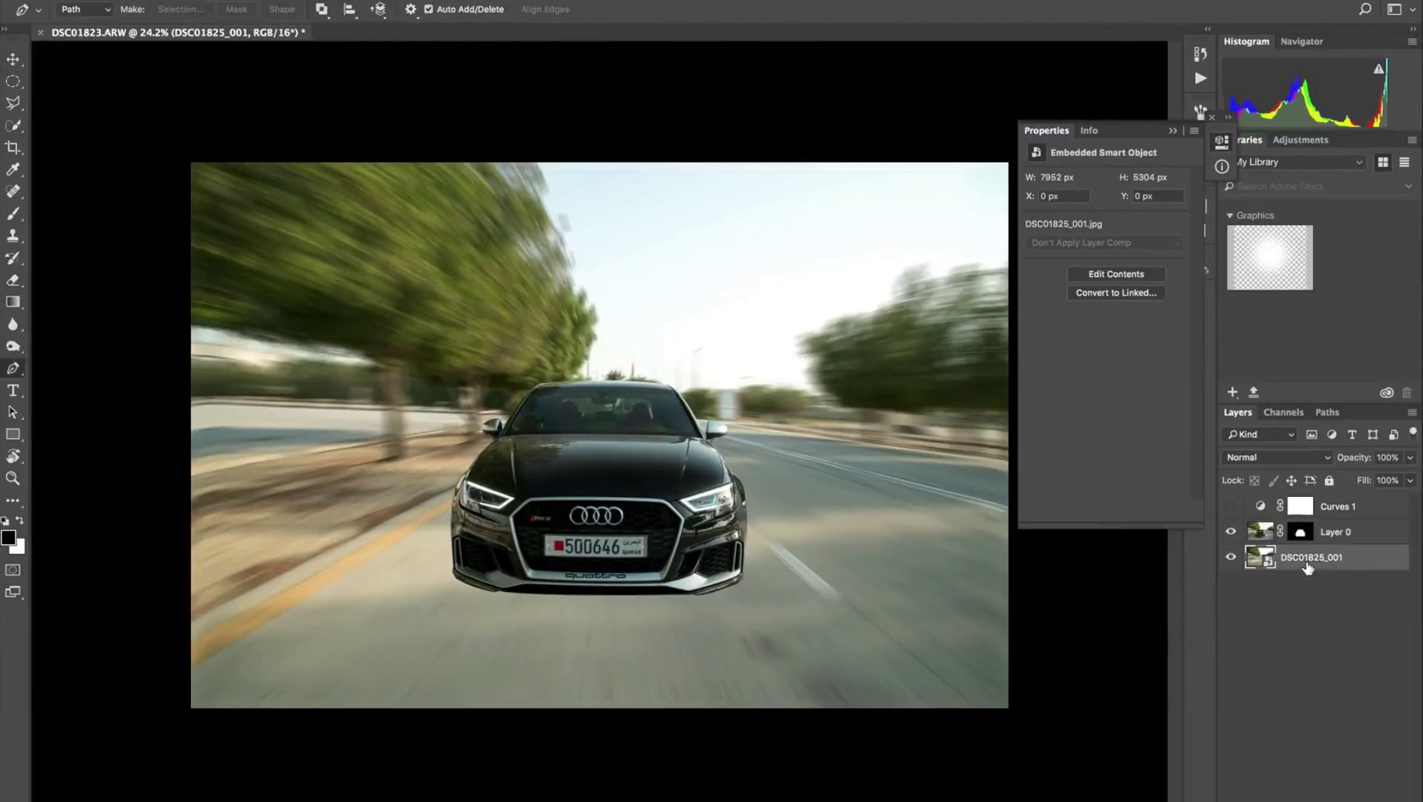
key(super+shift+alt+n)
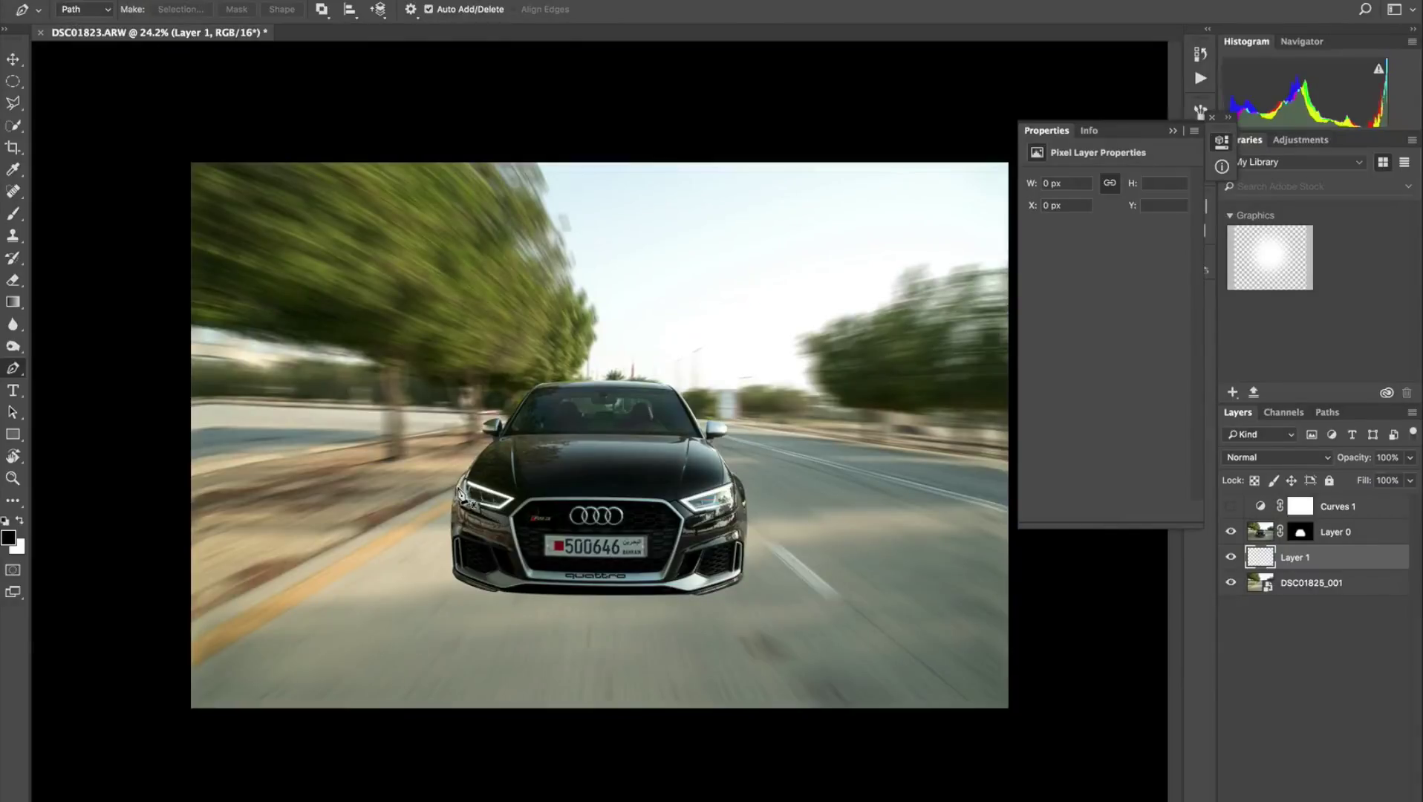
- Draw a closed curved shadow path from the car's left headlight past the image's left edge and back to the bumper's lower right corner
click(478, 494)
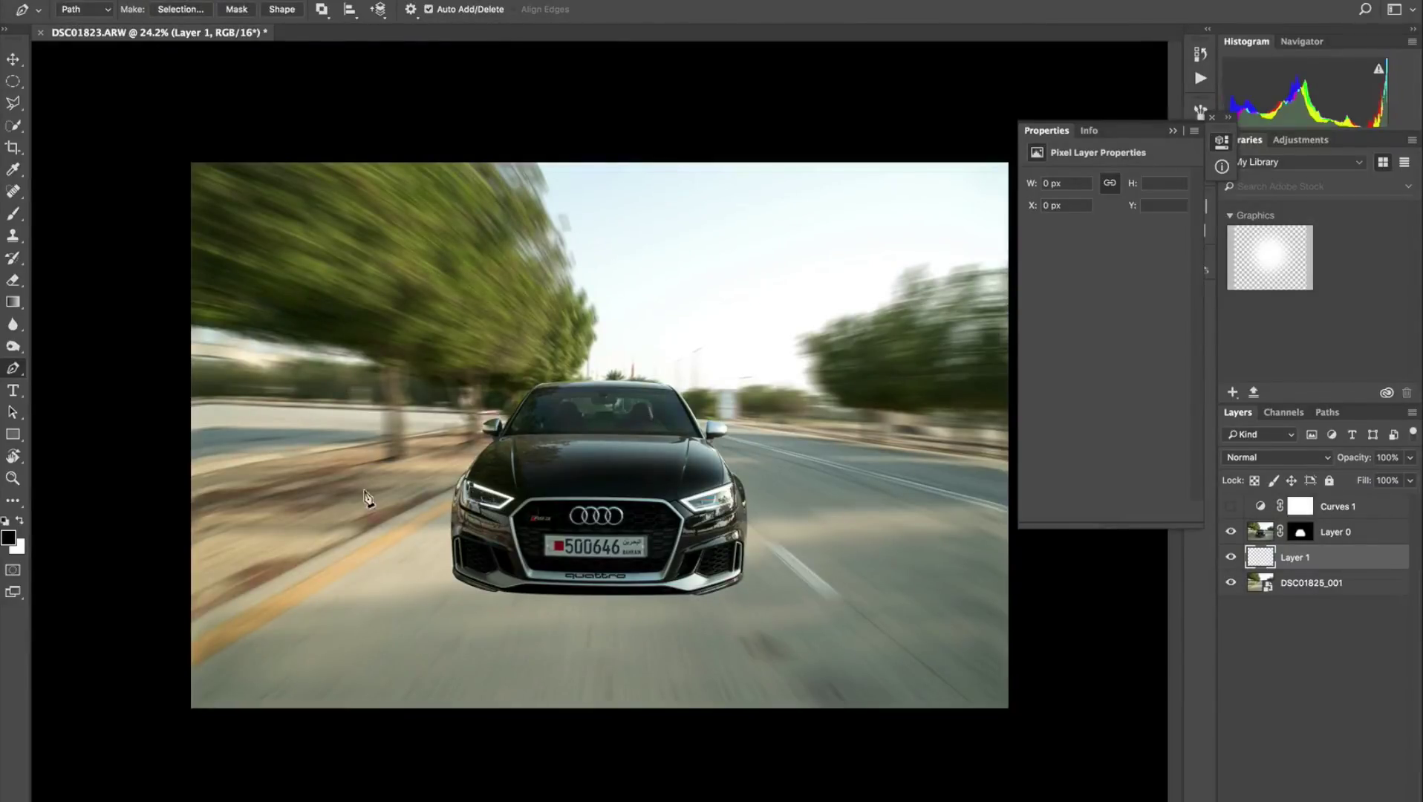
drag(178, 512, 72, 553)
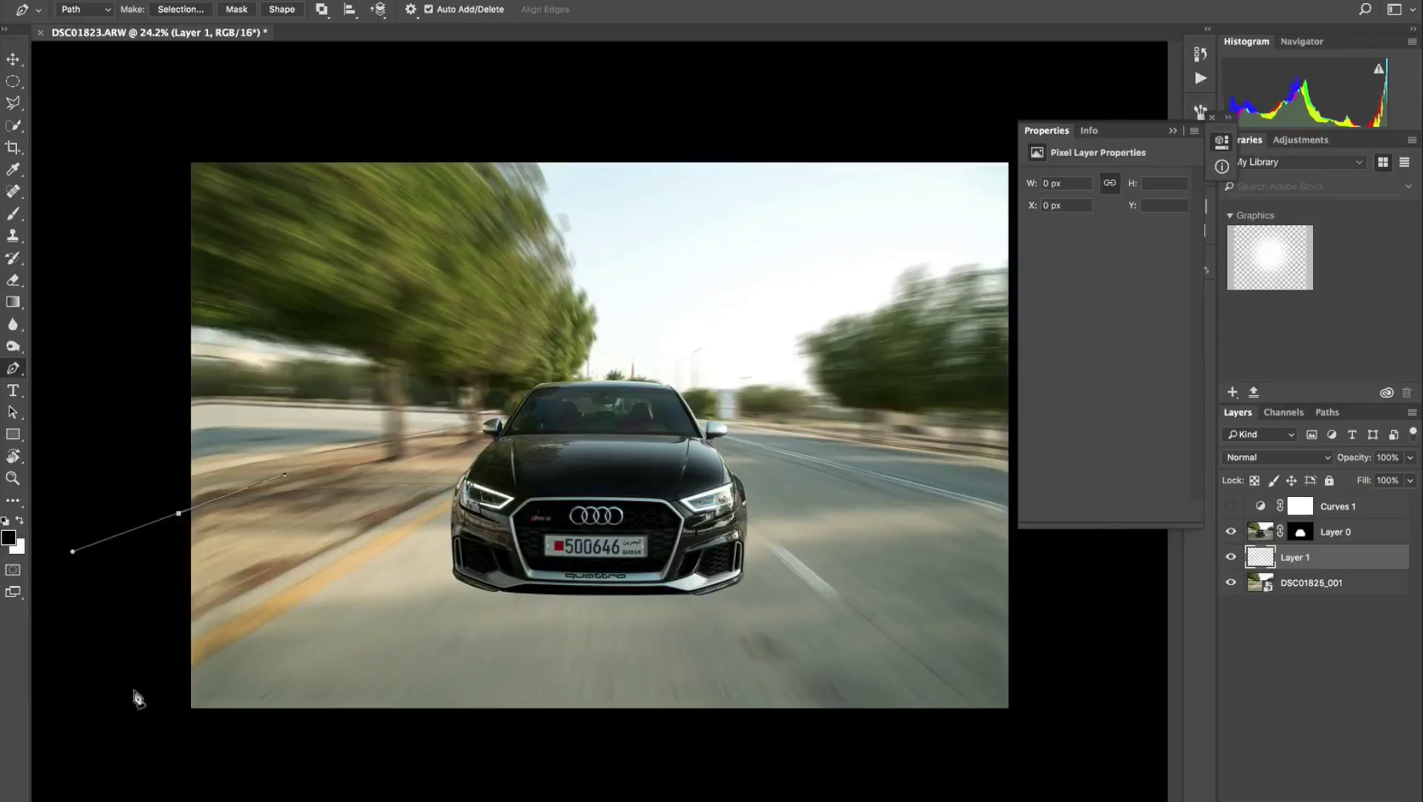
drag(124, 711, 197, 706)
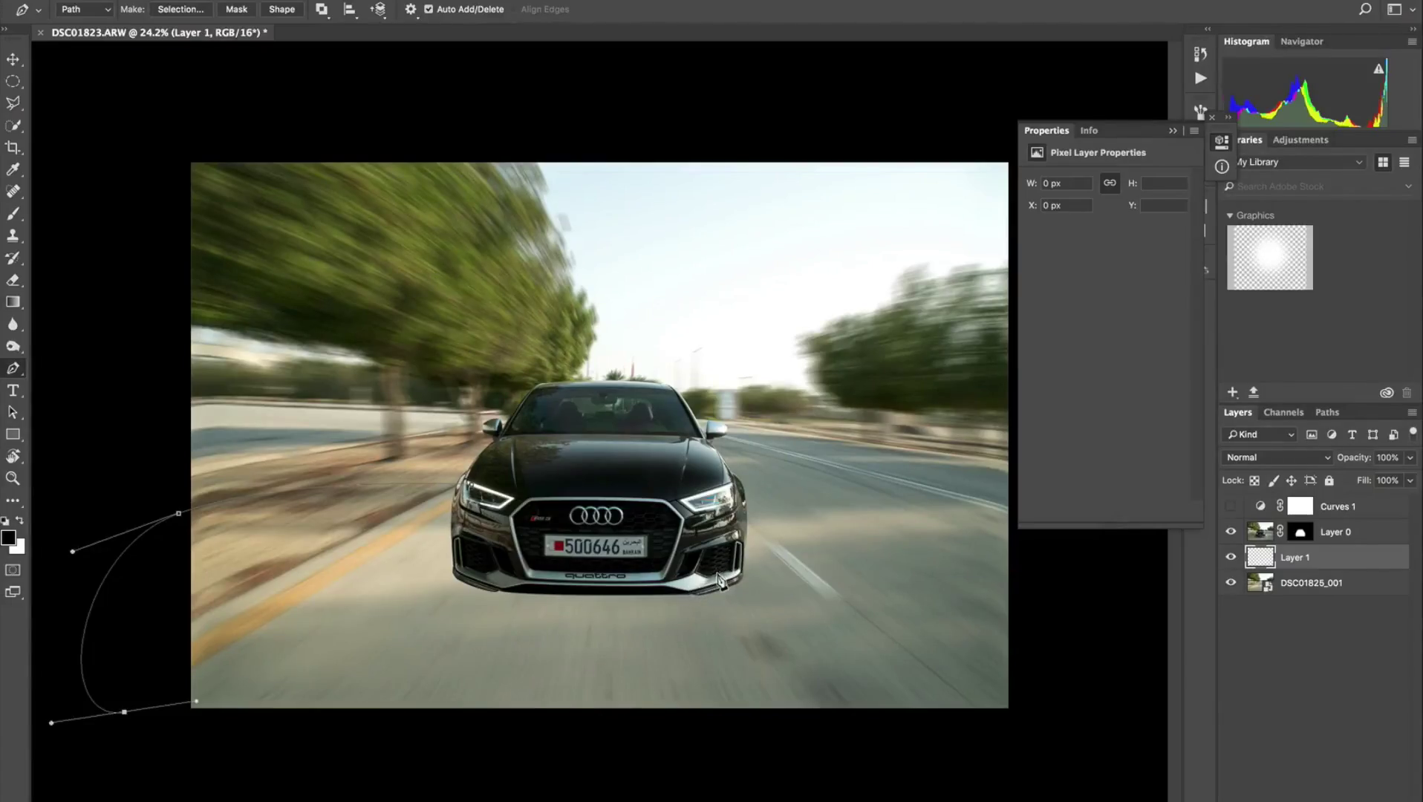
drag(718, 579, 860, 479)
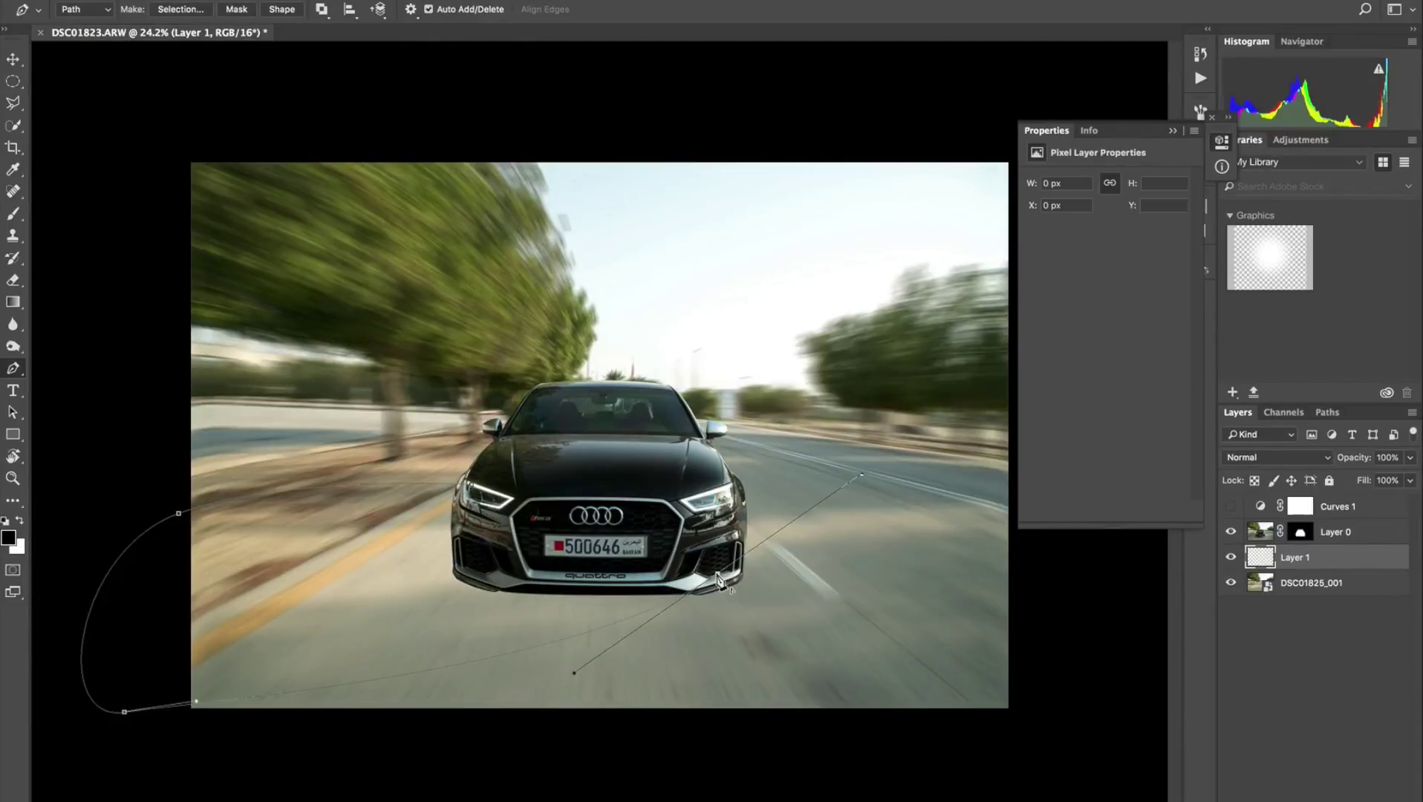
click(718, 577)
click(475, 494)
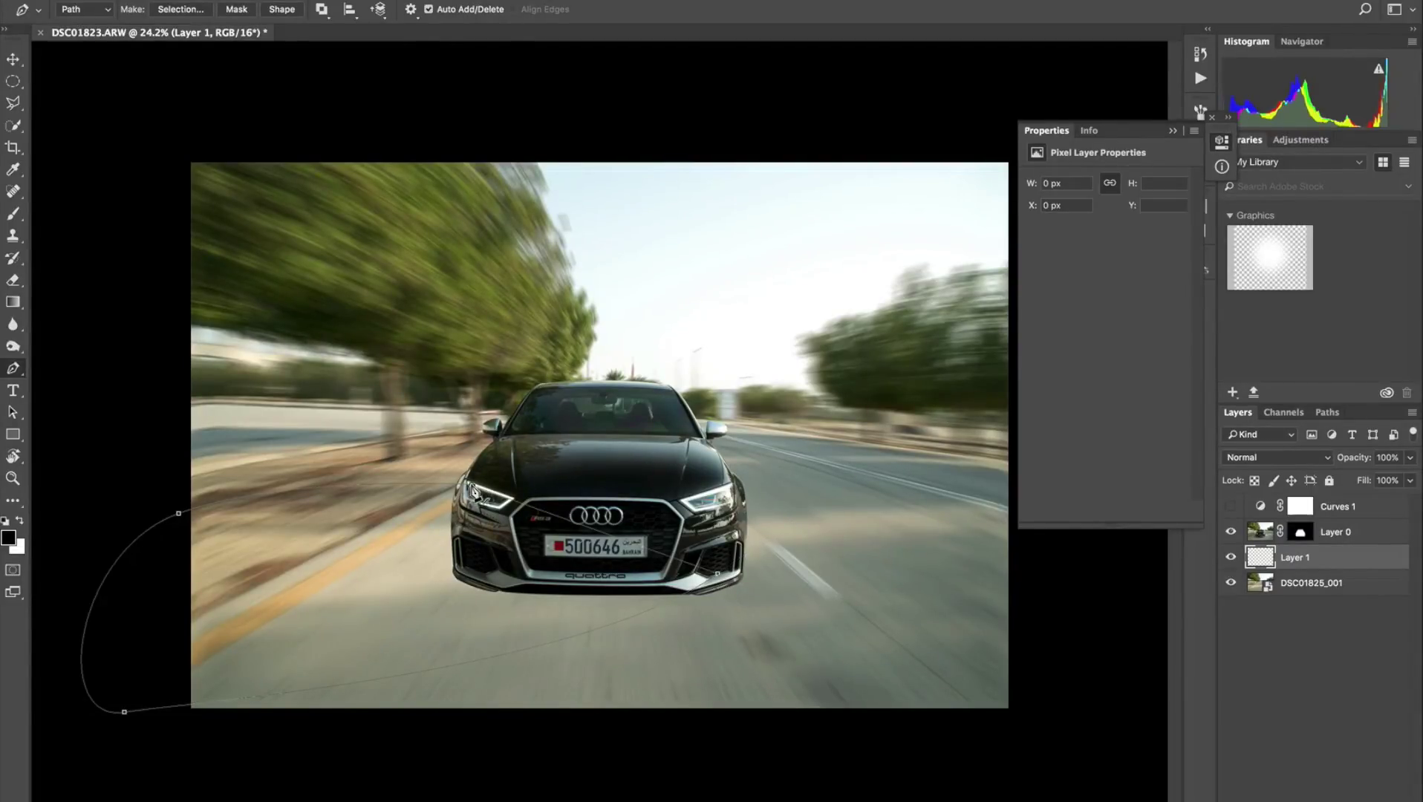
- Convert the shadow path into a selection with a feather radius of 0 and fill it with black using the Paint Bucket
right_click(475, 517)
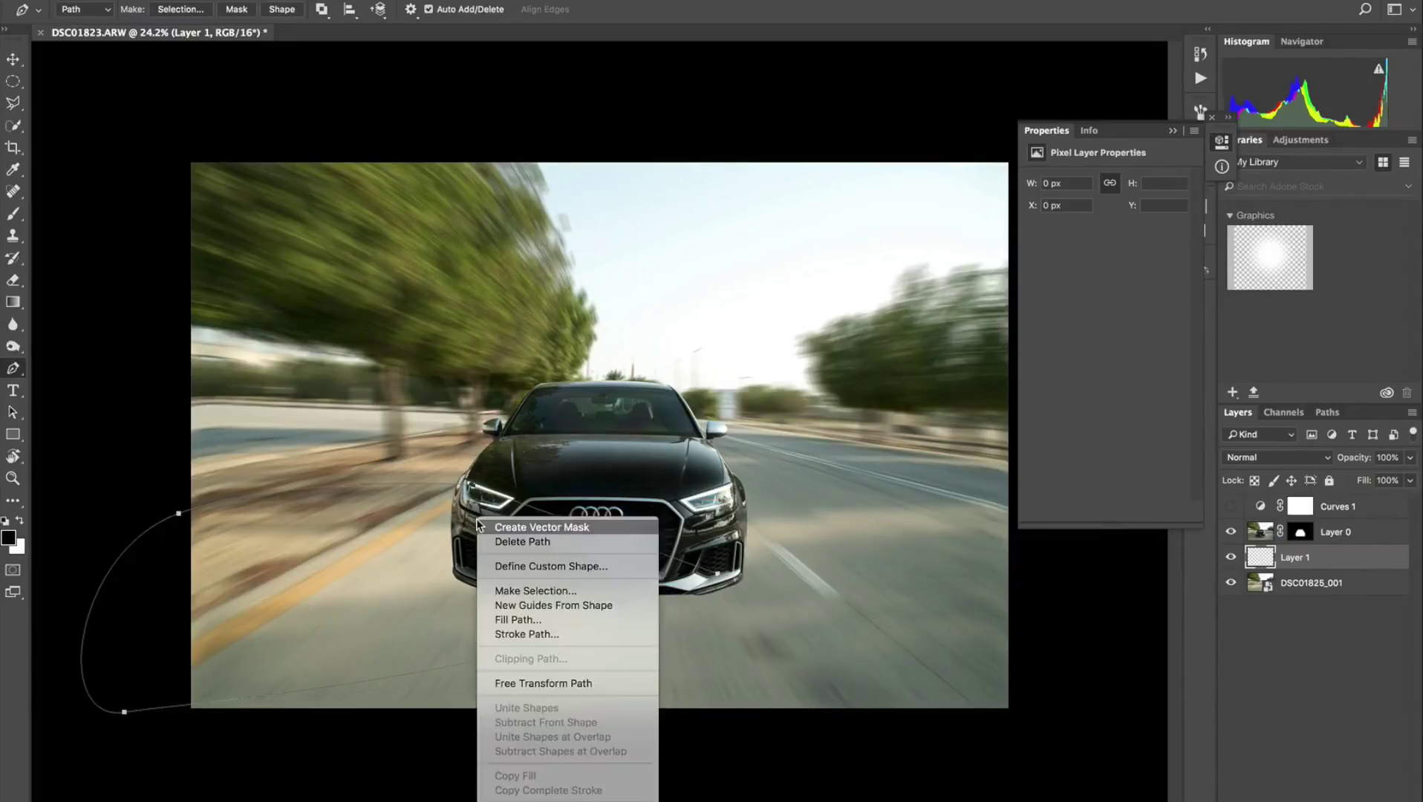
click(530, 589)
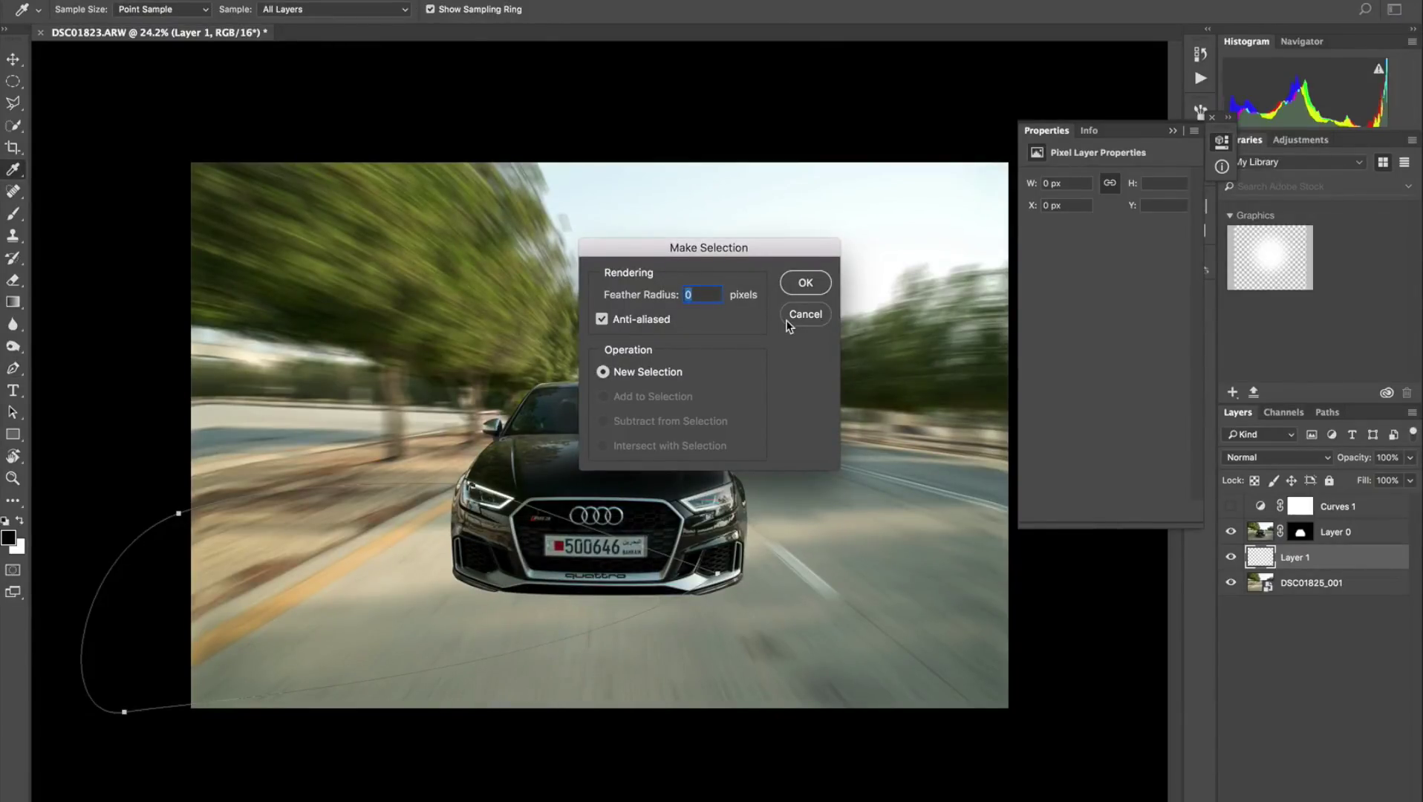
key(Return)
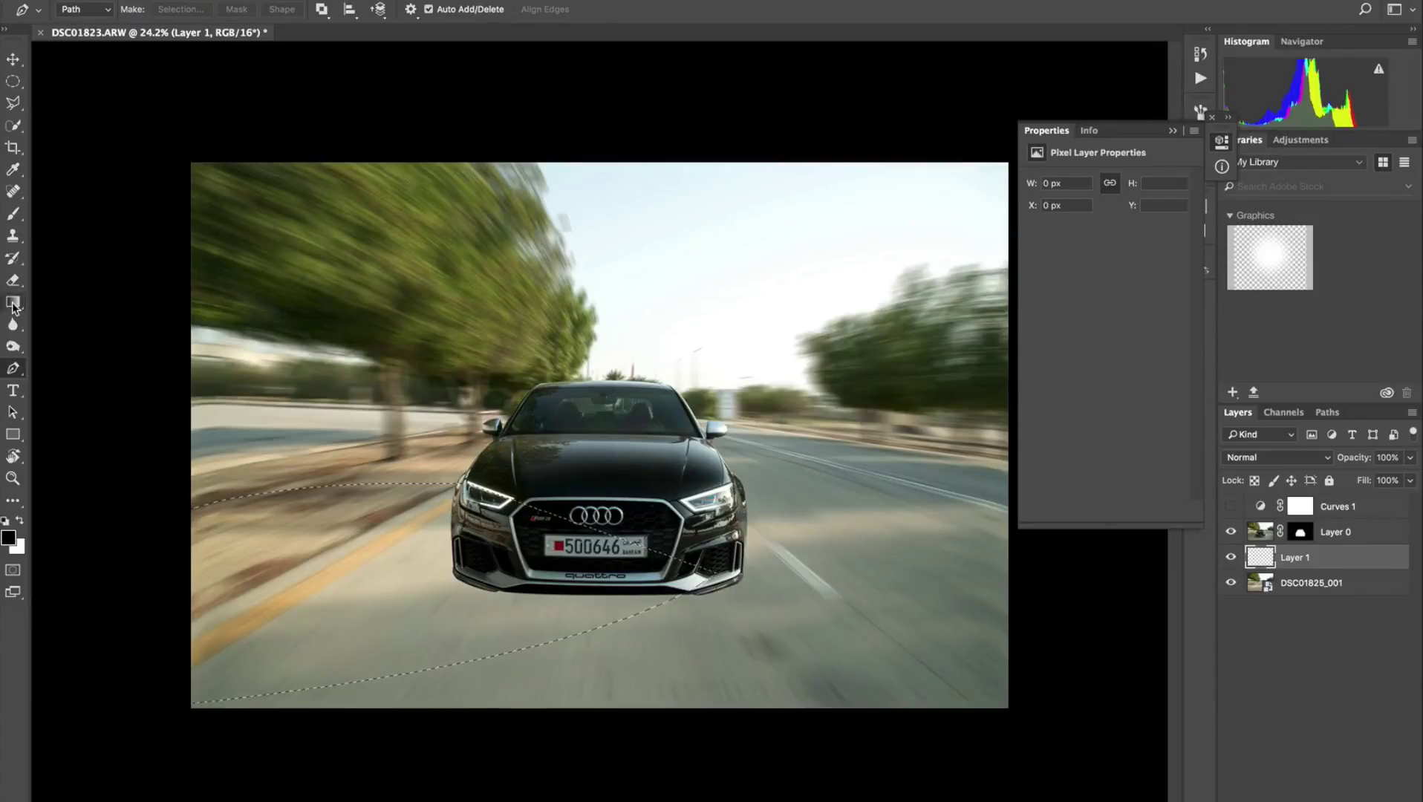
drag(12, 306, 45, 318)
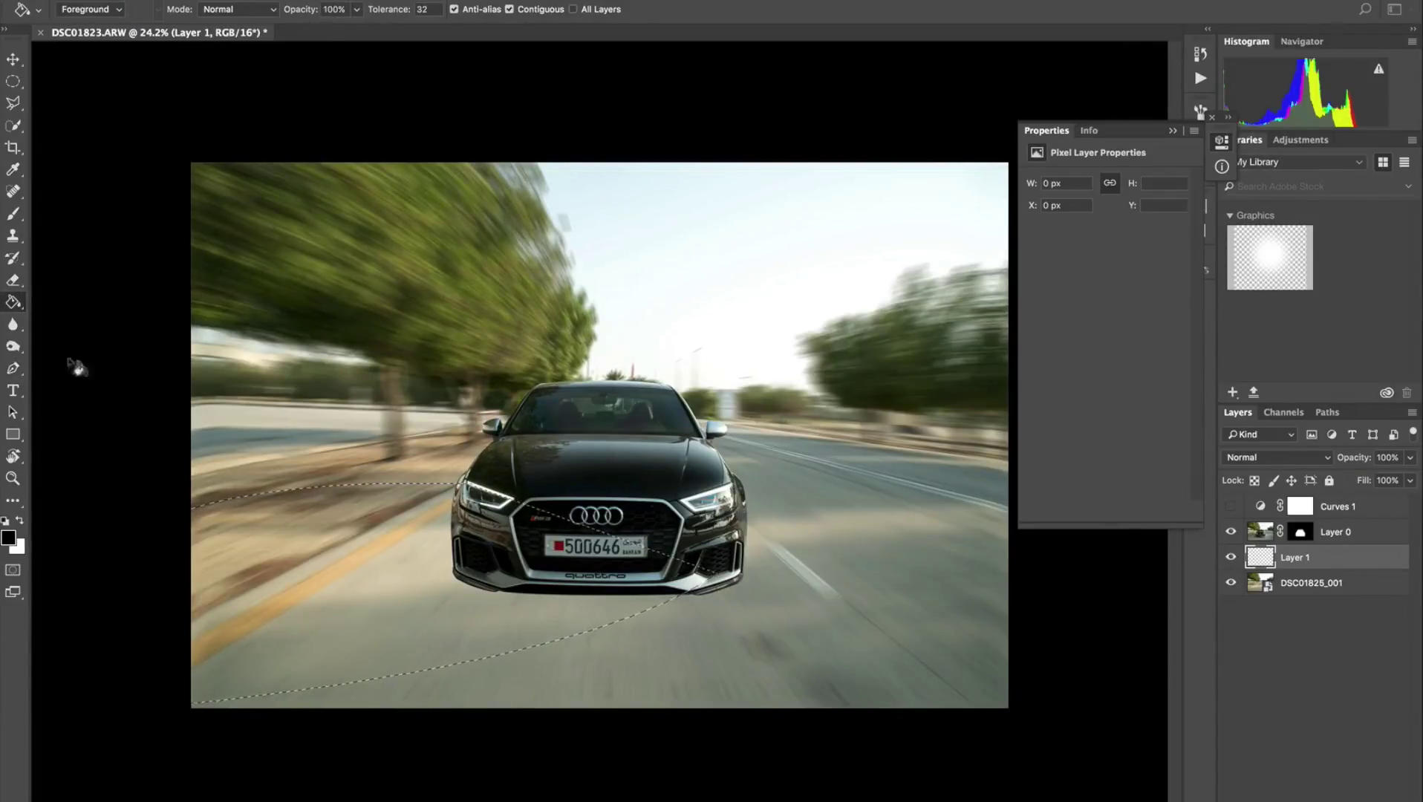
click(392, 601)
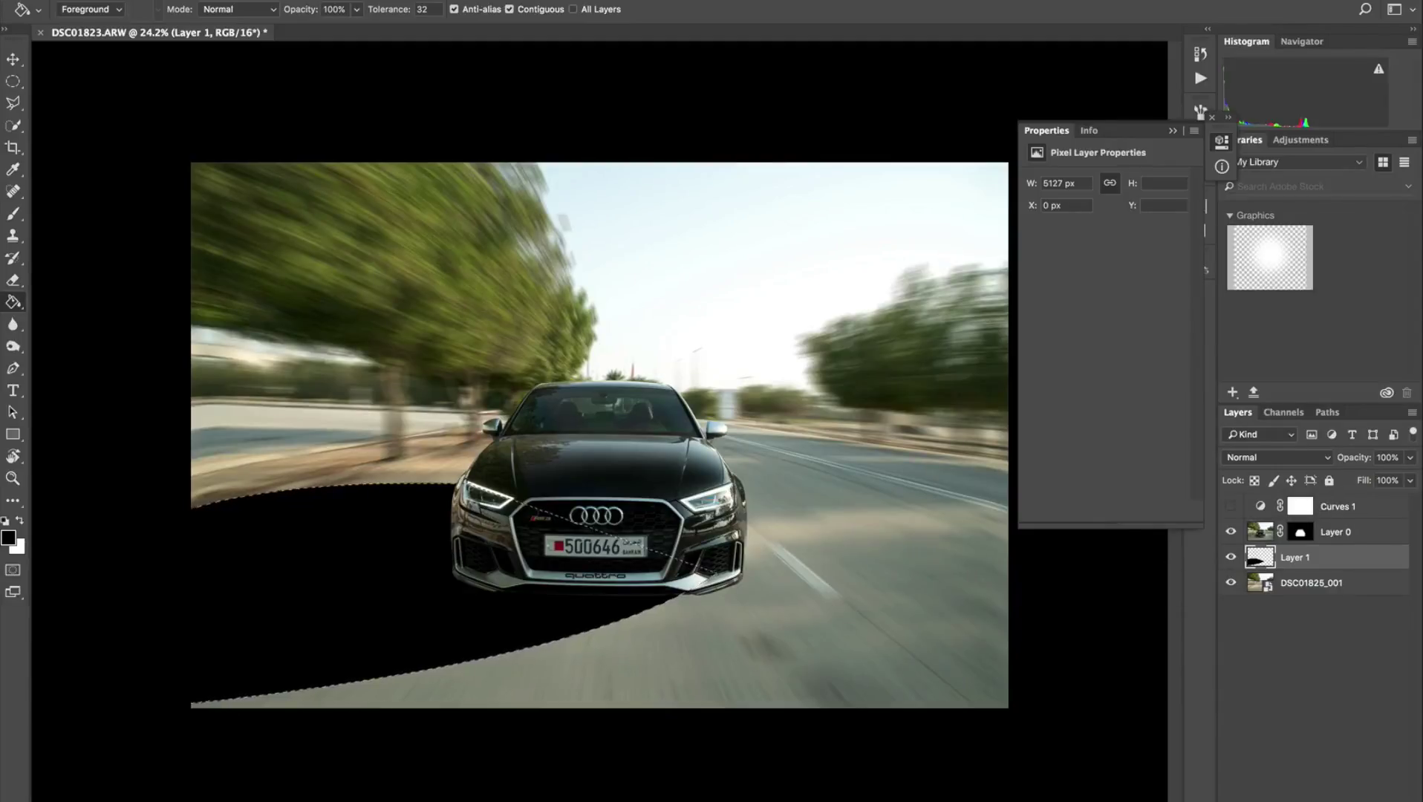
- Set the shadow layer's opacity to 62% and remove the selection
click(1411, 458)
click(1380, 480)
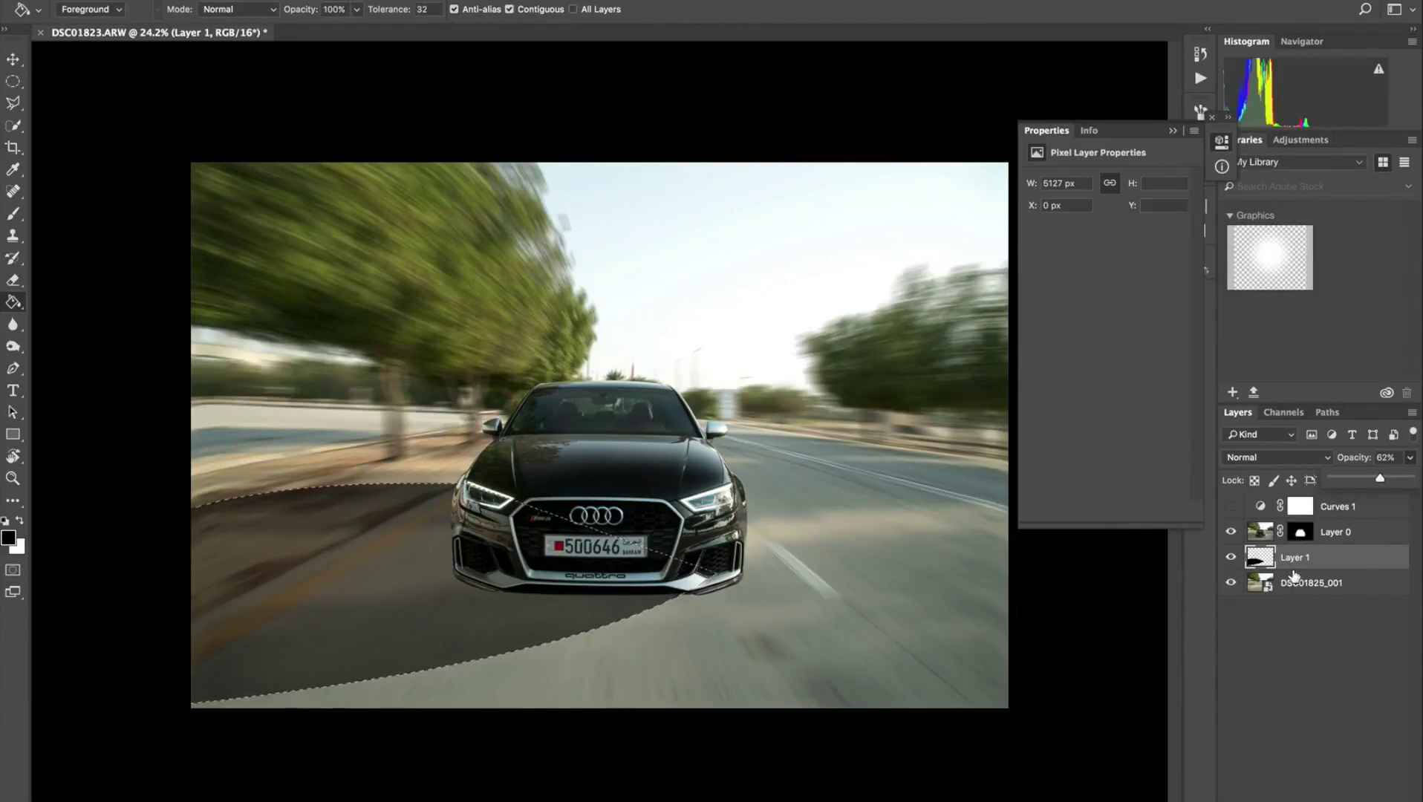
key(ctrl+d)
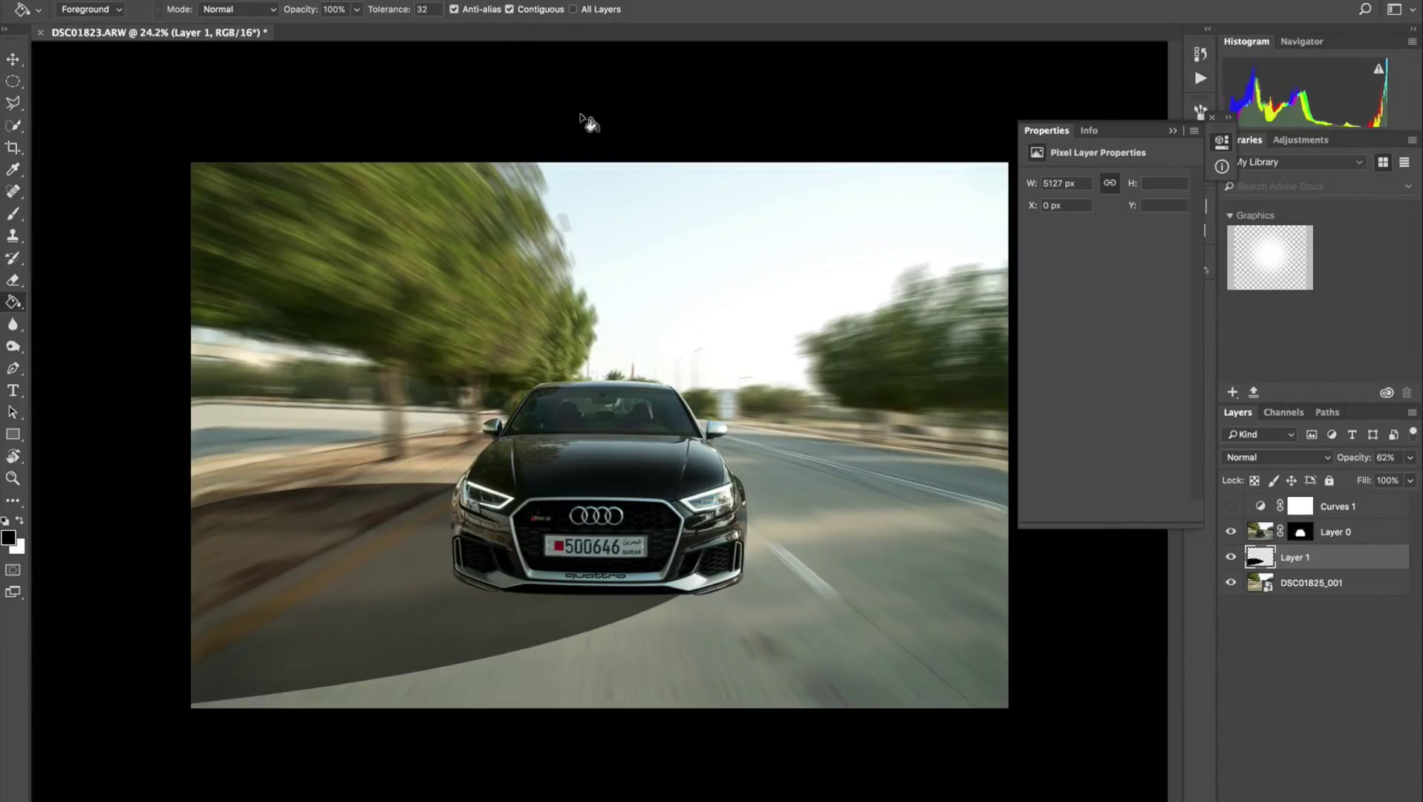
- Apply a Gaussian Blur with a radius of 126.6 pixels to the large side shadow on Layer 1
click(409, 2)
mouse_move(360, 2)
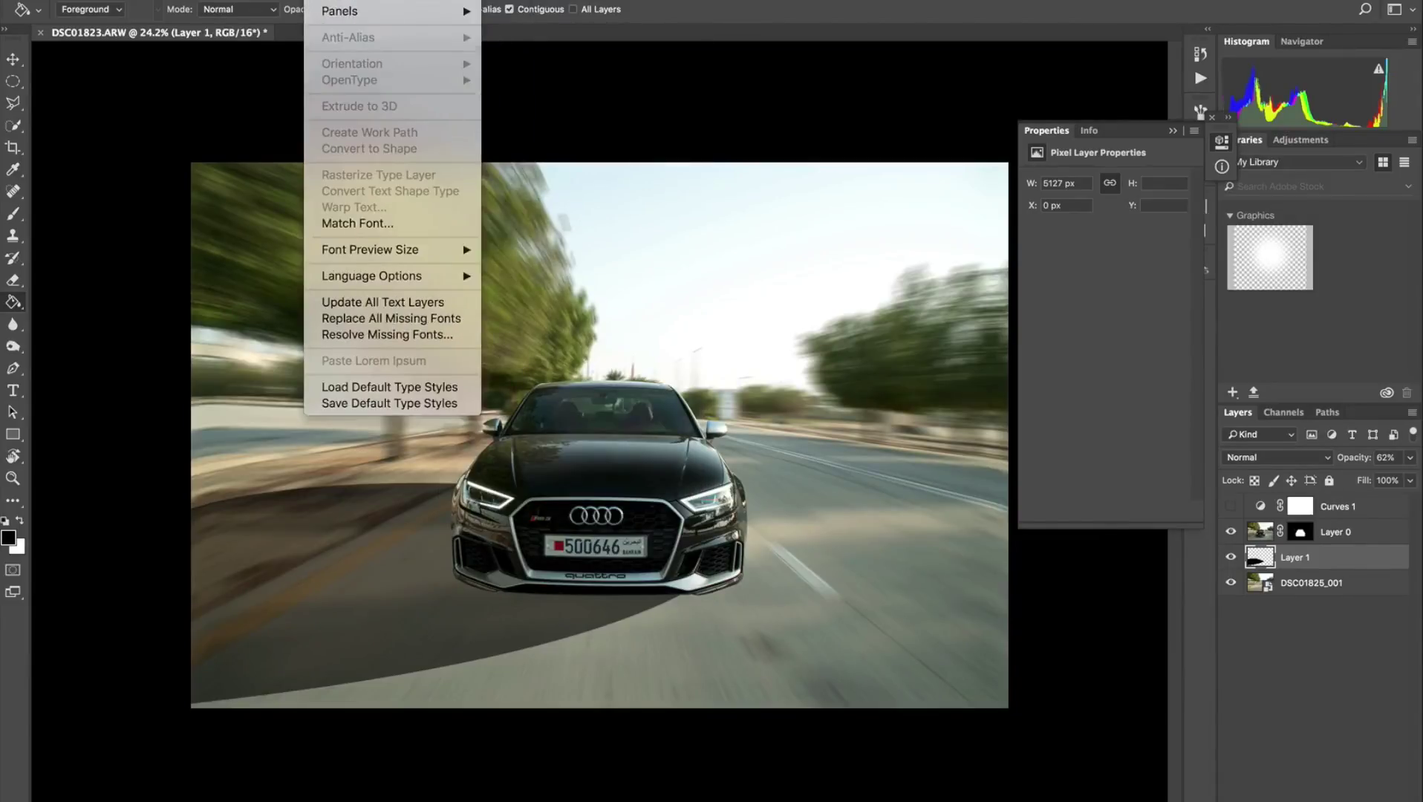
mouse_move(409, 2)
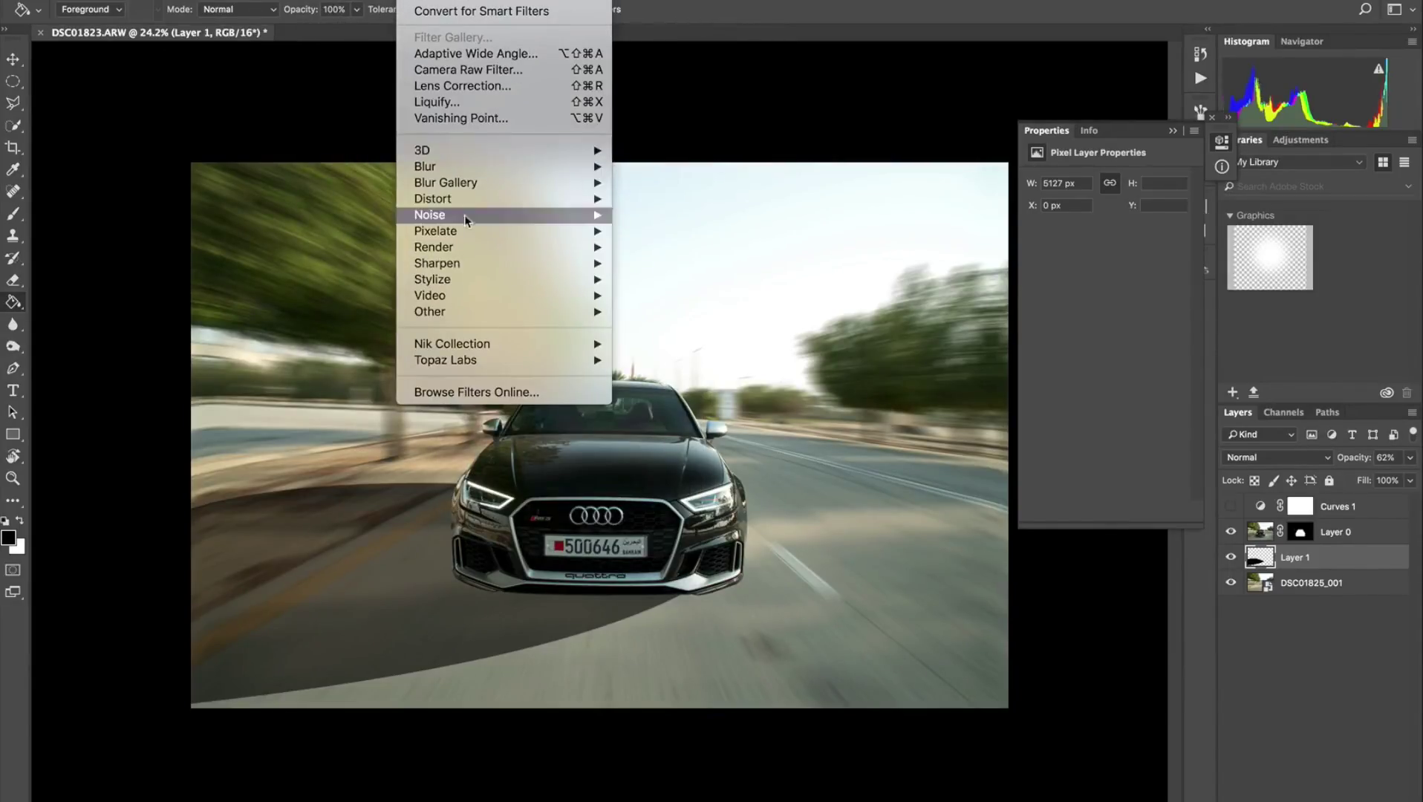
mouse_move(477, 157)
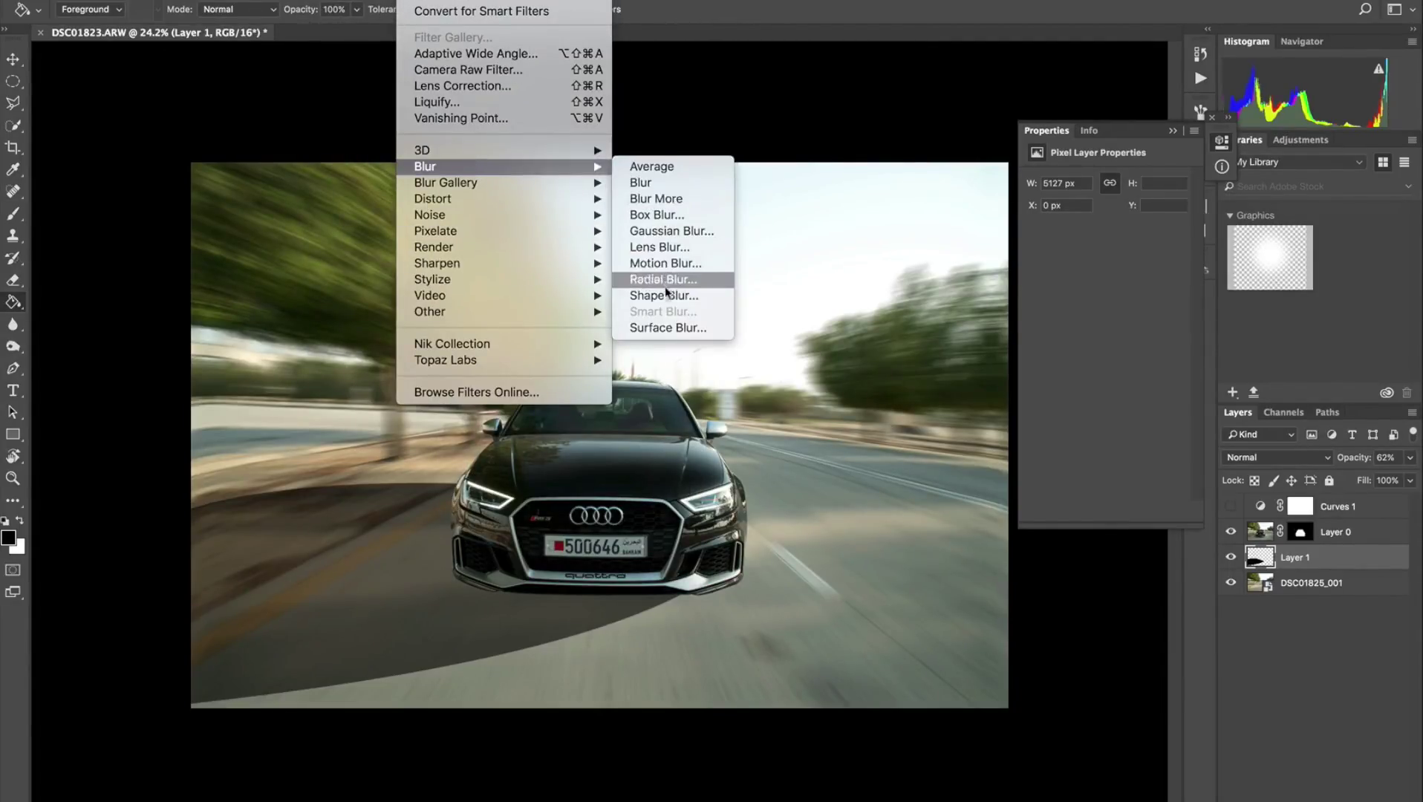
click(681, 233)
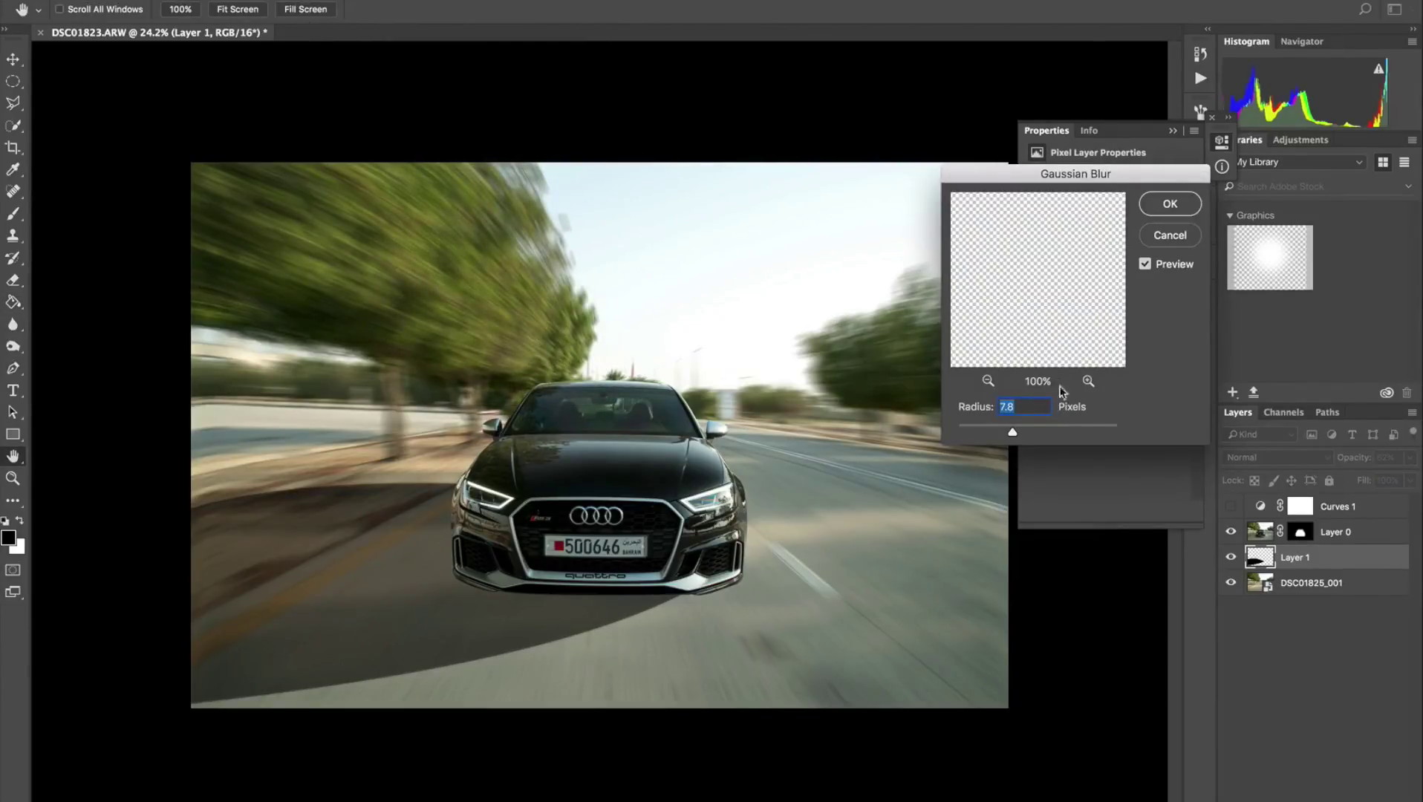
click(1029, 434)
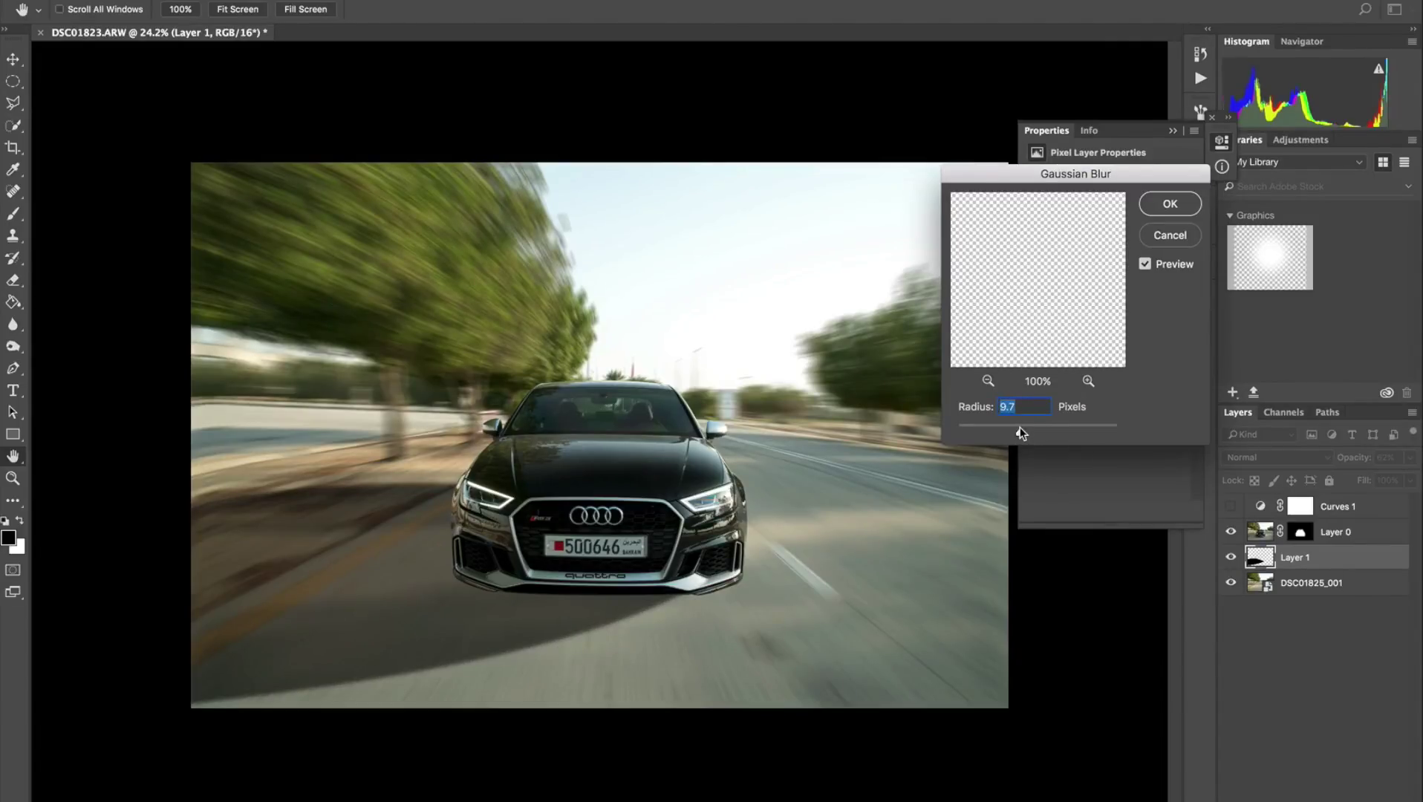
drag(1022, 434, 1068, 432)
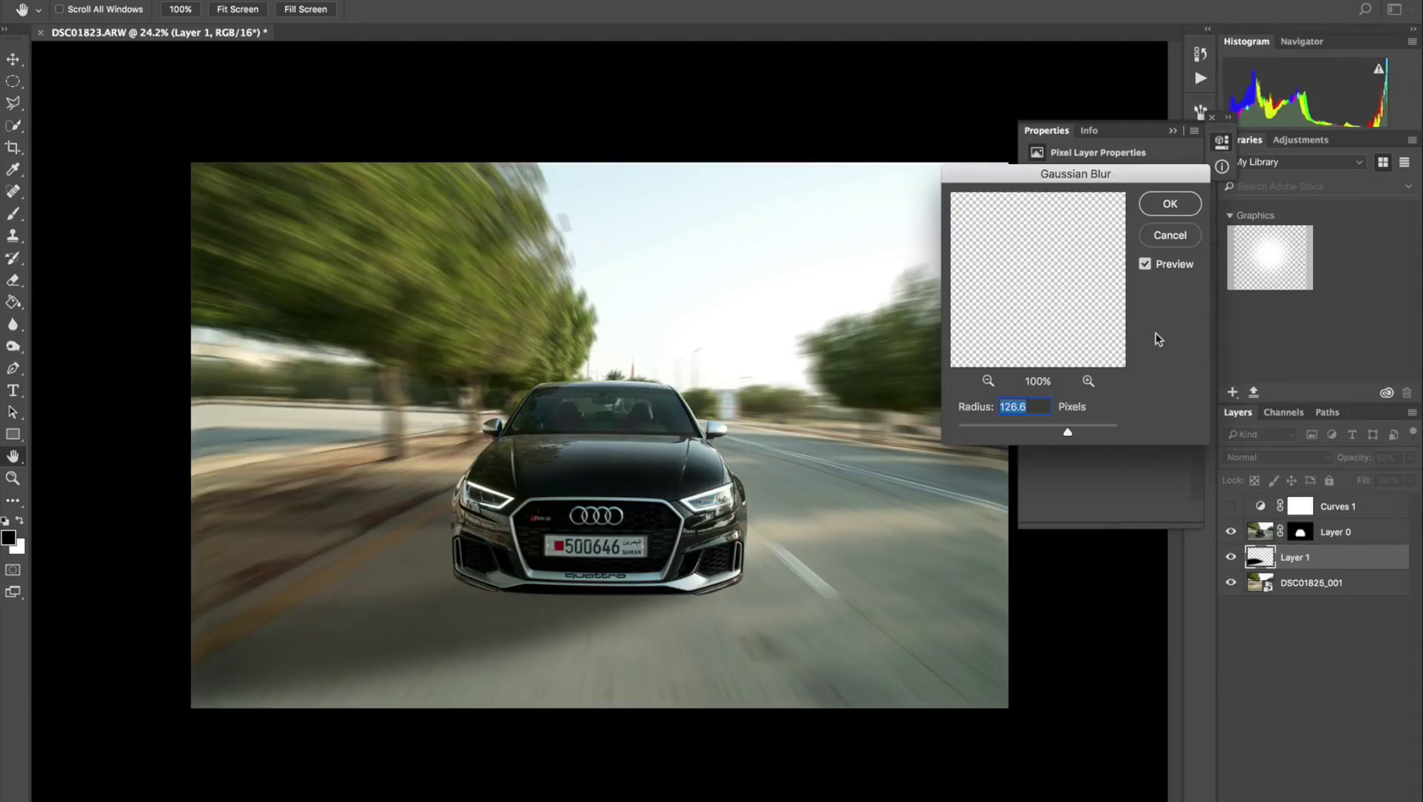
click(1172, 203)
key(g)
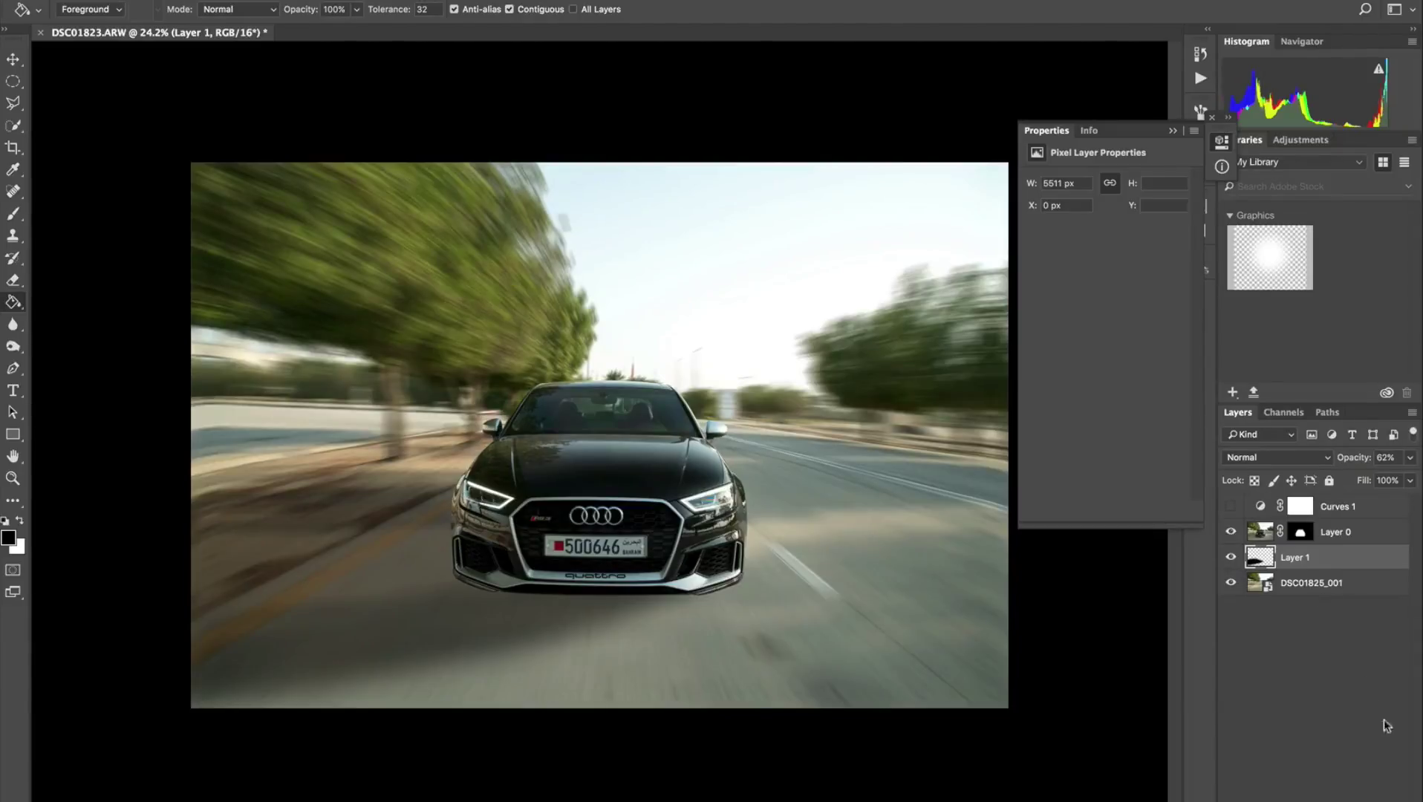
- Add a new layer above Layer 1 and draw a closed path around a narrow strip of road just beneath the car's front bumper
key(ctrl+shift+alt+n)
key(p)
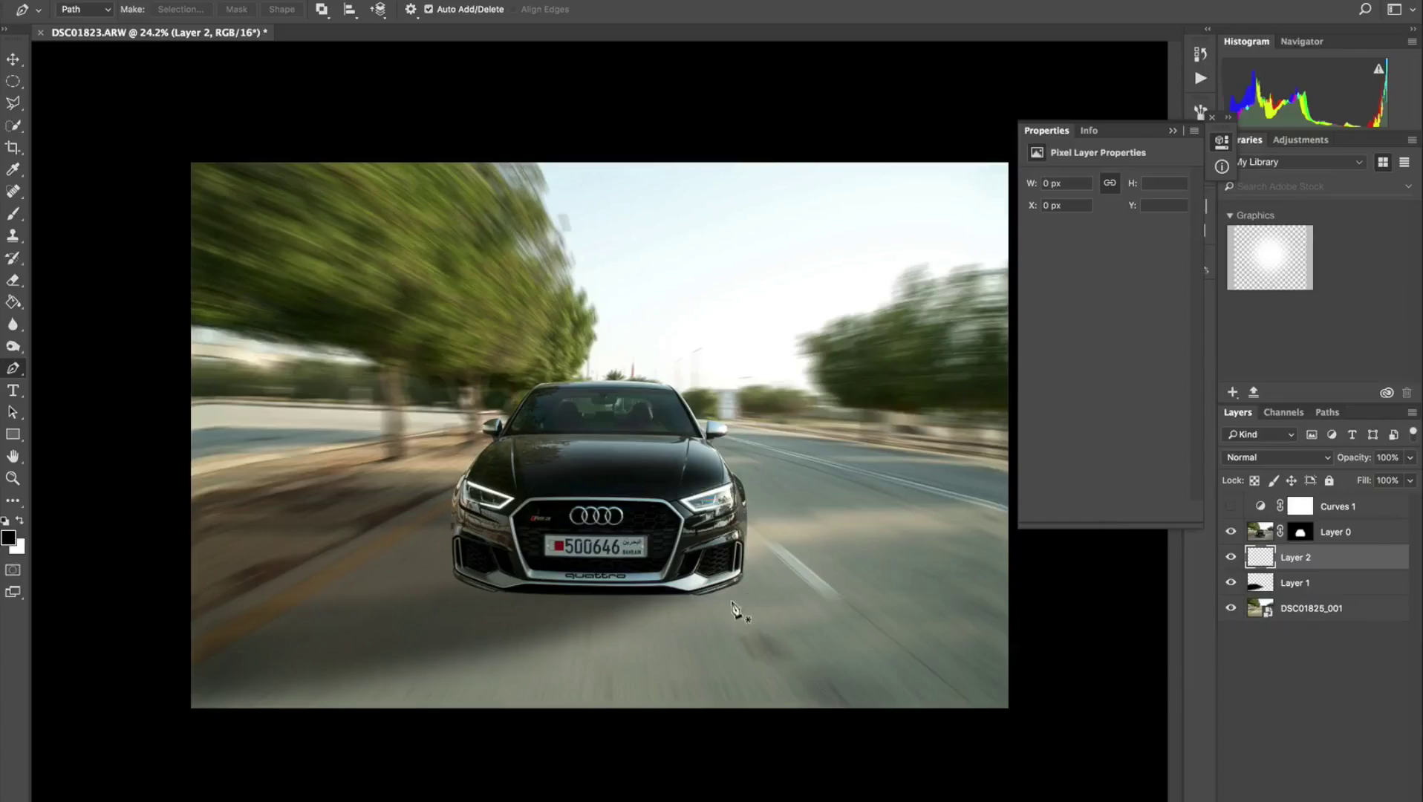
click(729, 562)
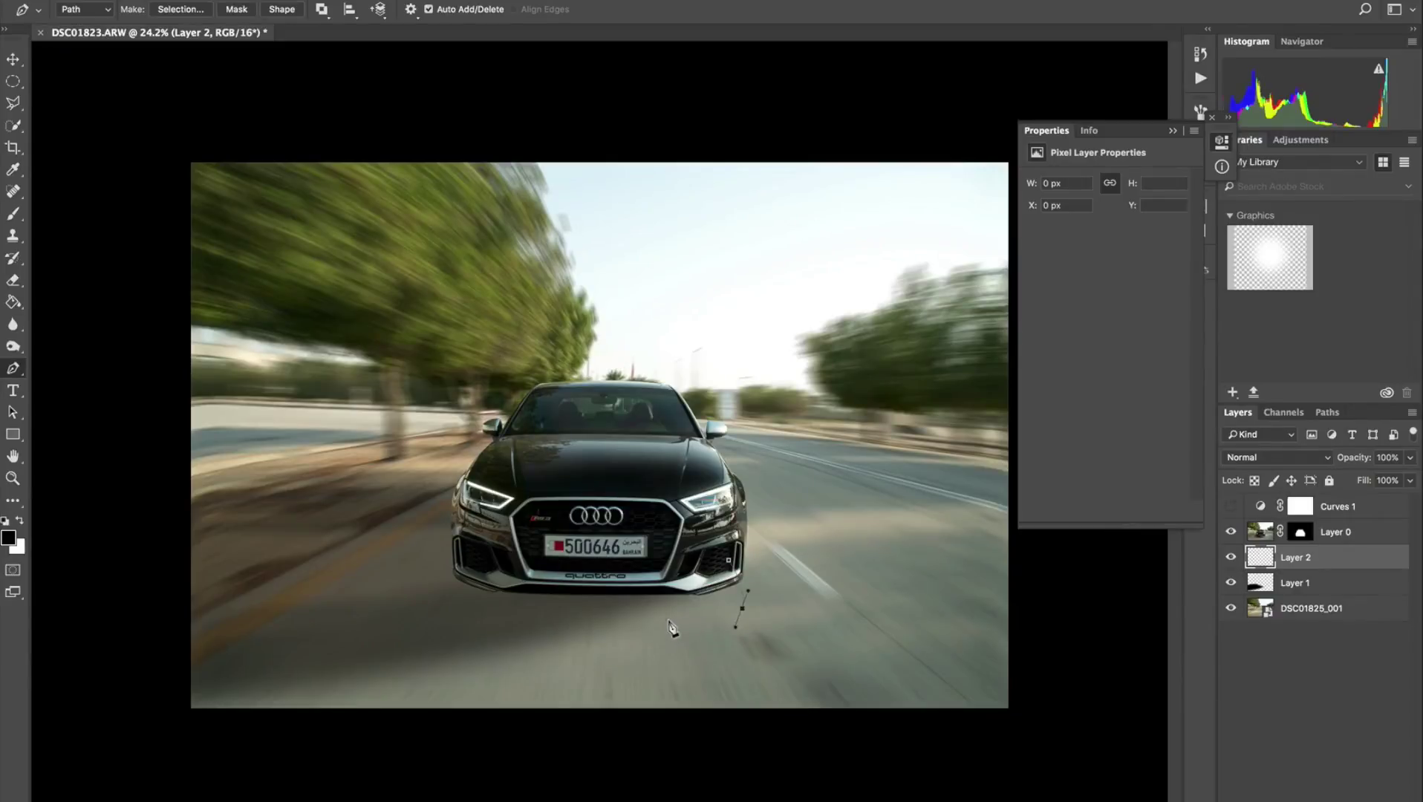
drag(454, 619, 446, 615)
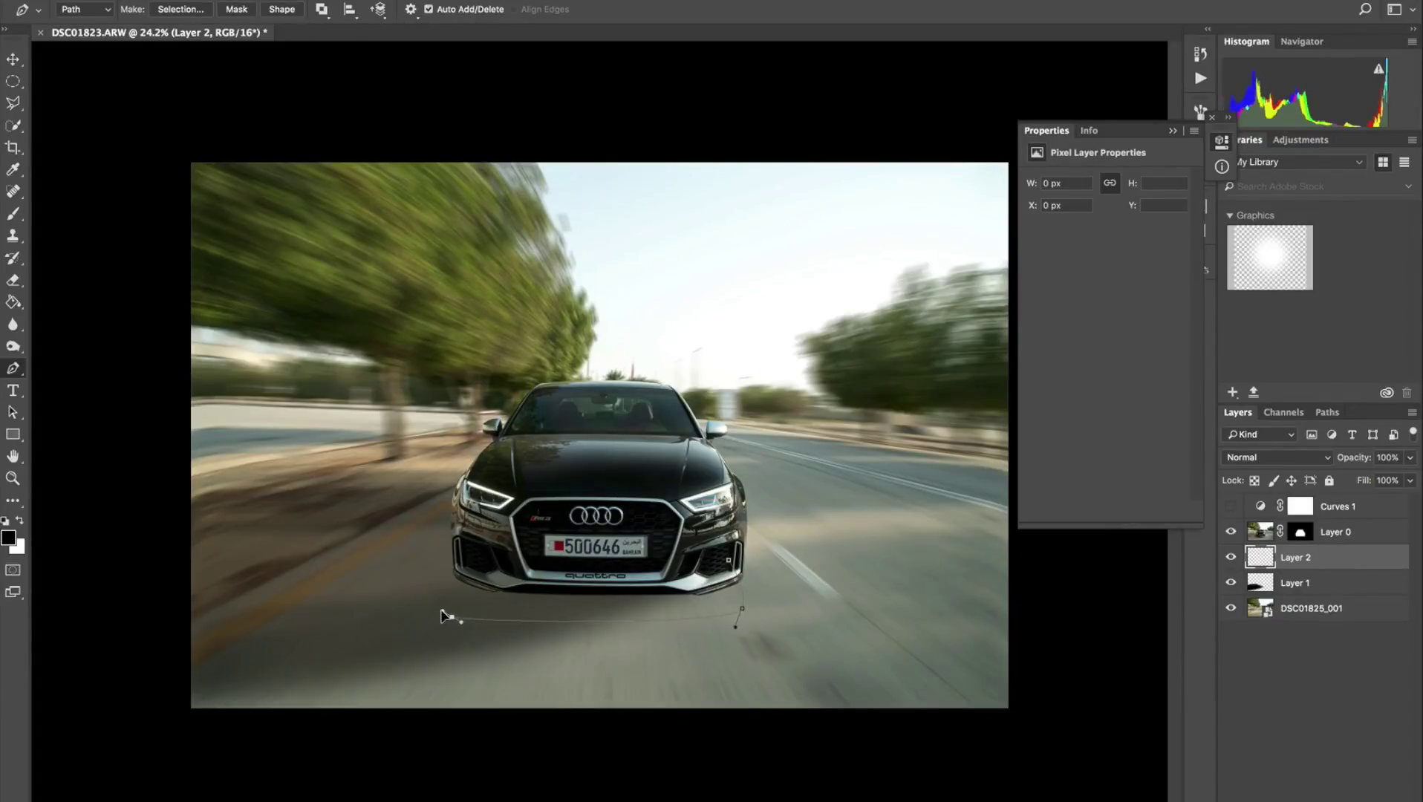
click(471, 563)
click(729, 561)
- Convert the bumper shadow path into a selection with a feather radius of 2 pixels and fill it with black using the Paint Bucket
right_click(641, 585)
click(696, 657)
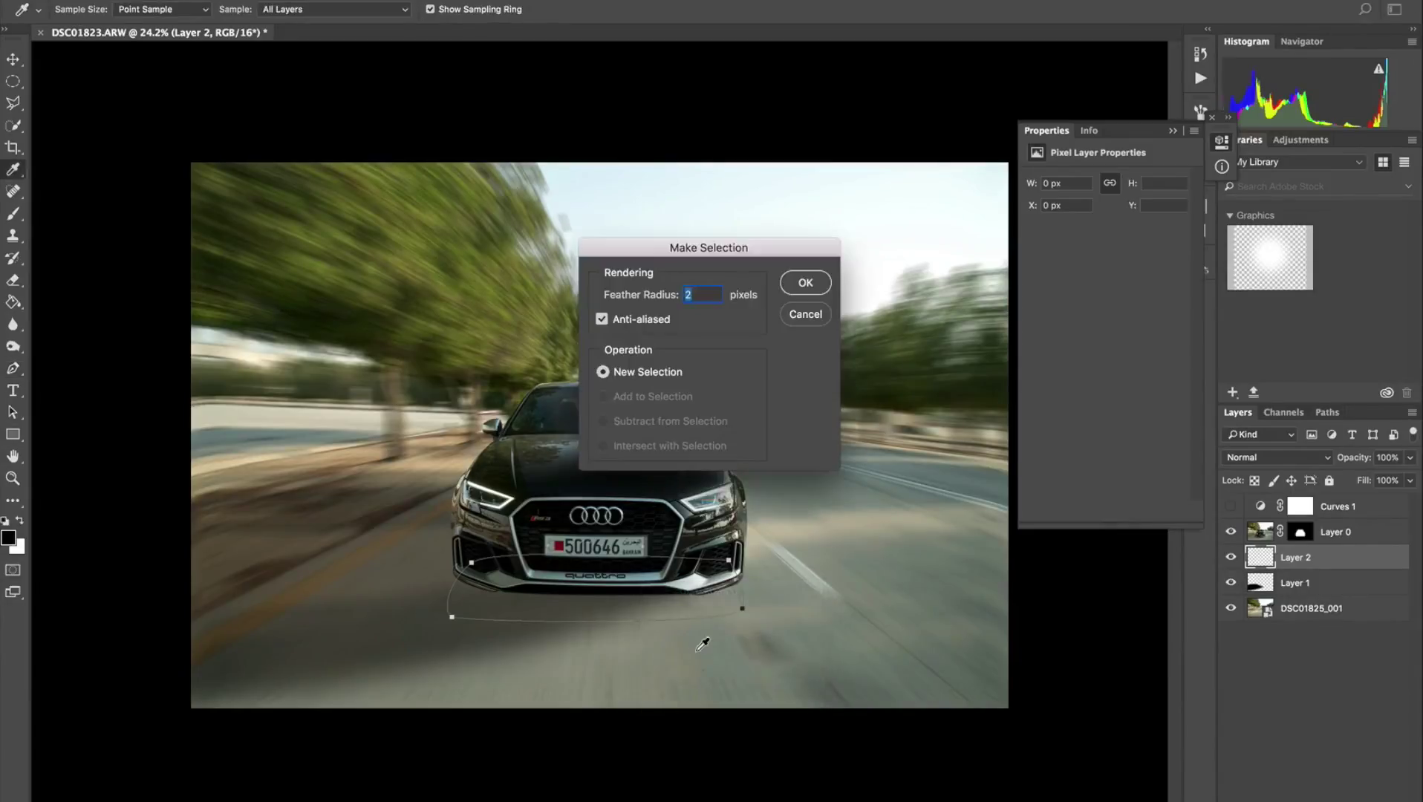
key(Return)
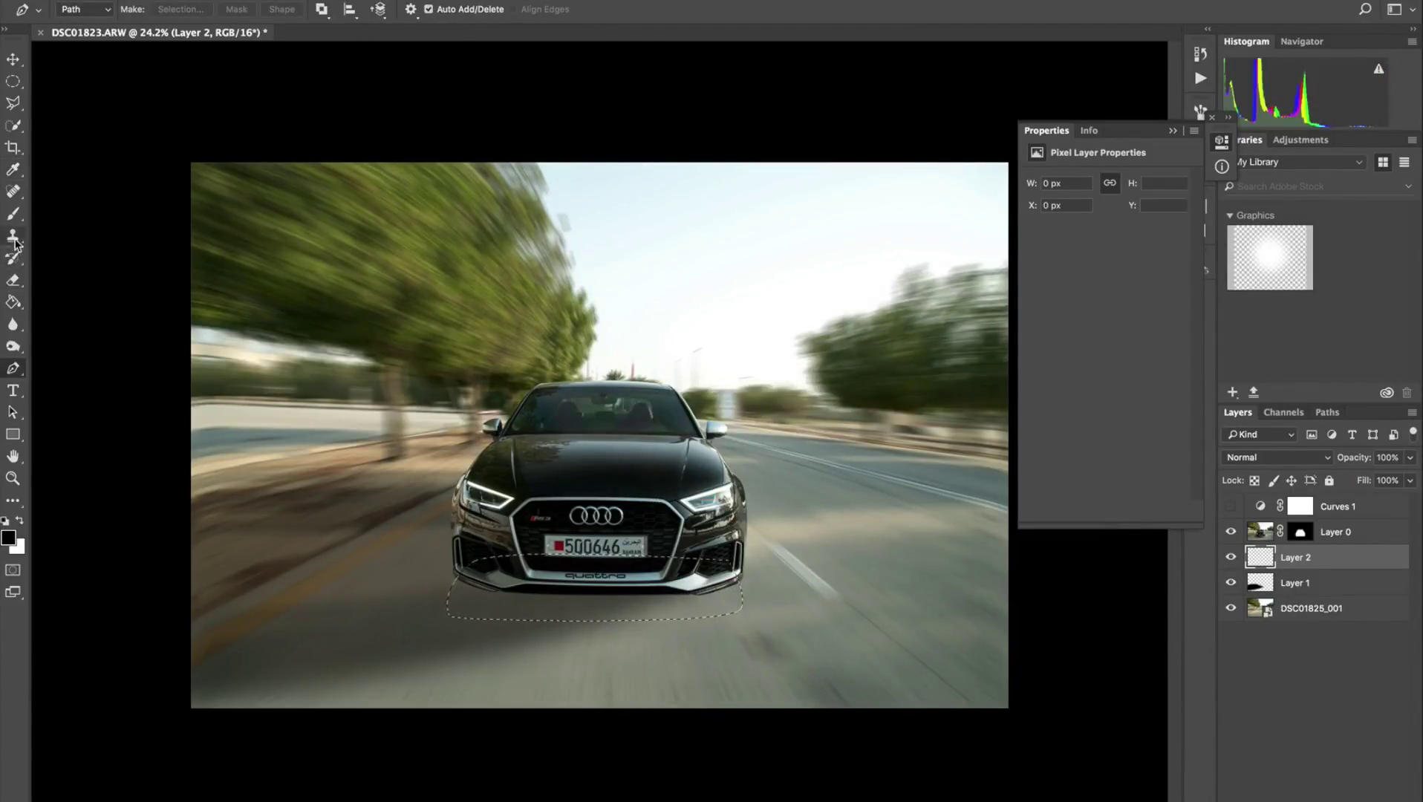
click(13, 302)
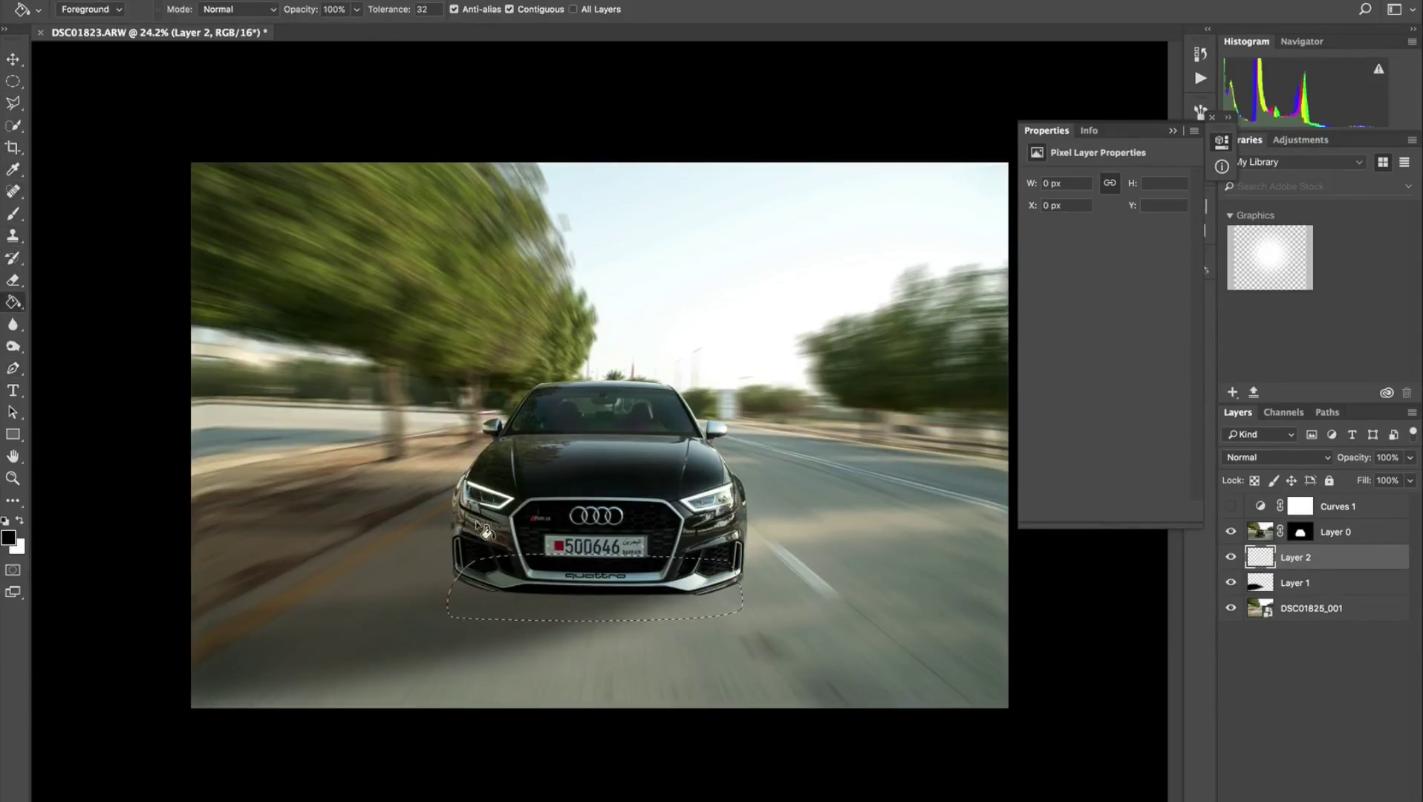
click(562, 605)
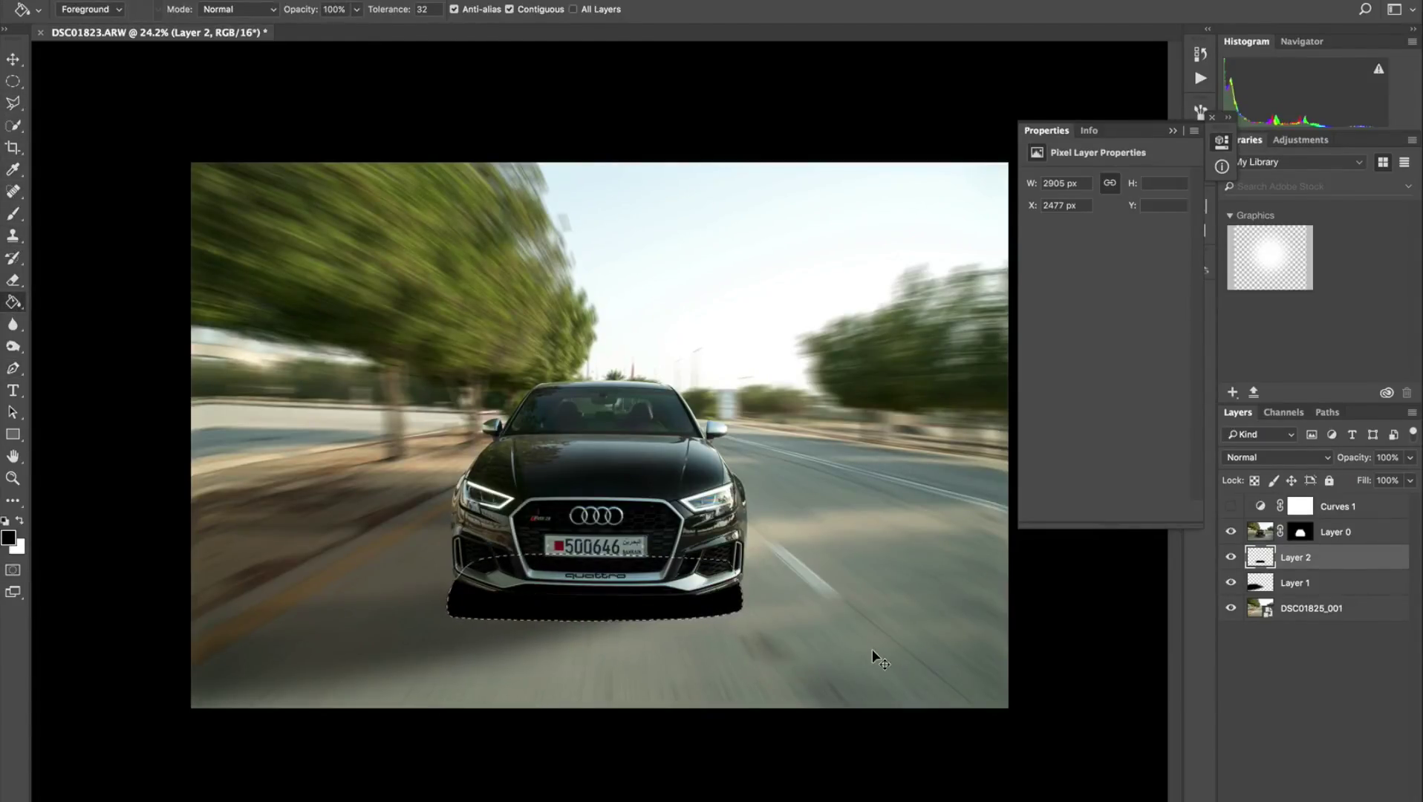
- Remove the selection and set the bumper shadow layer's opacity to 77%
key(ctrl+d)
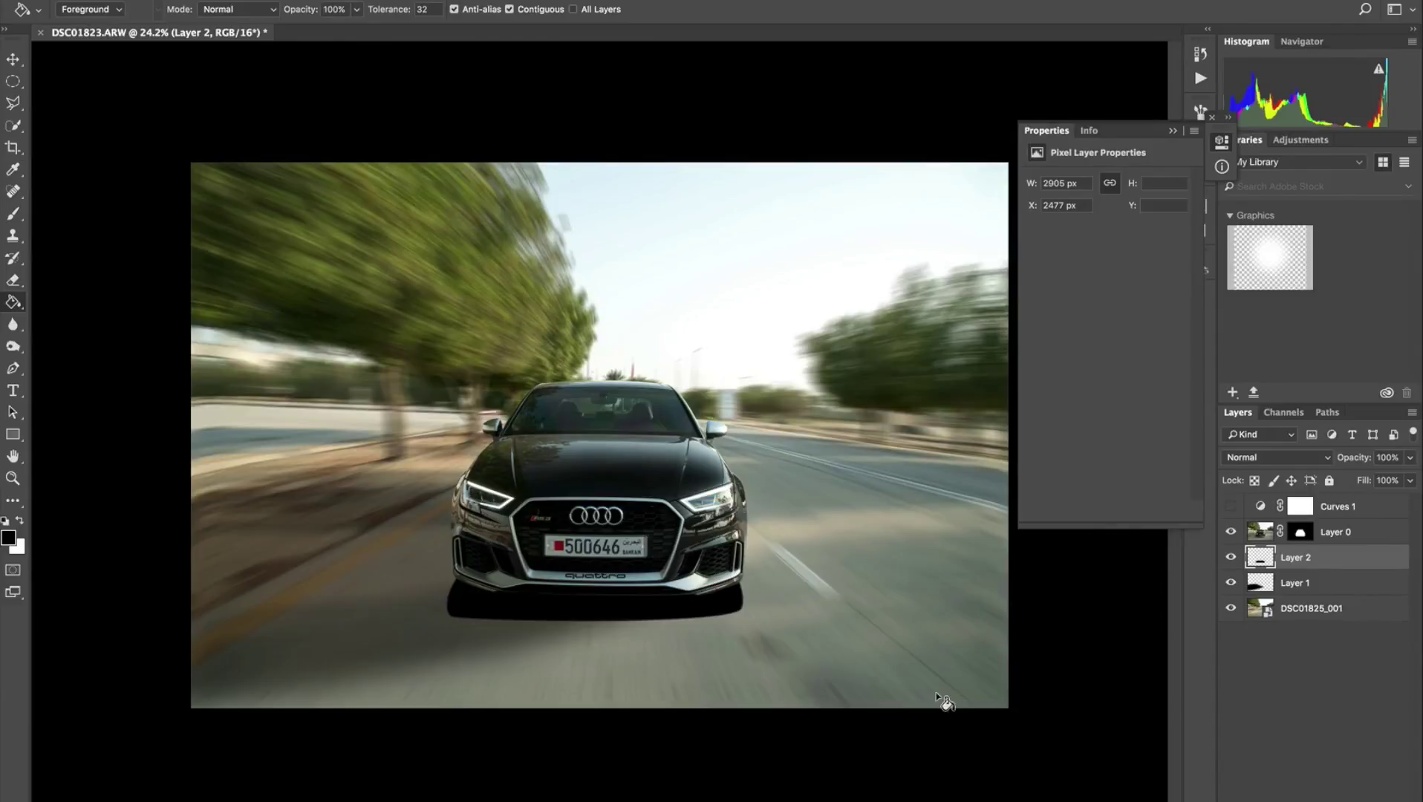
click(1409, 480)
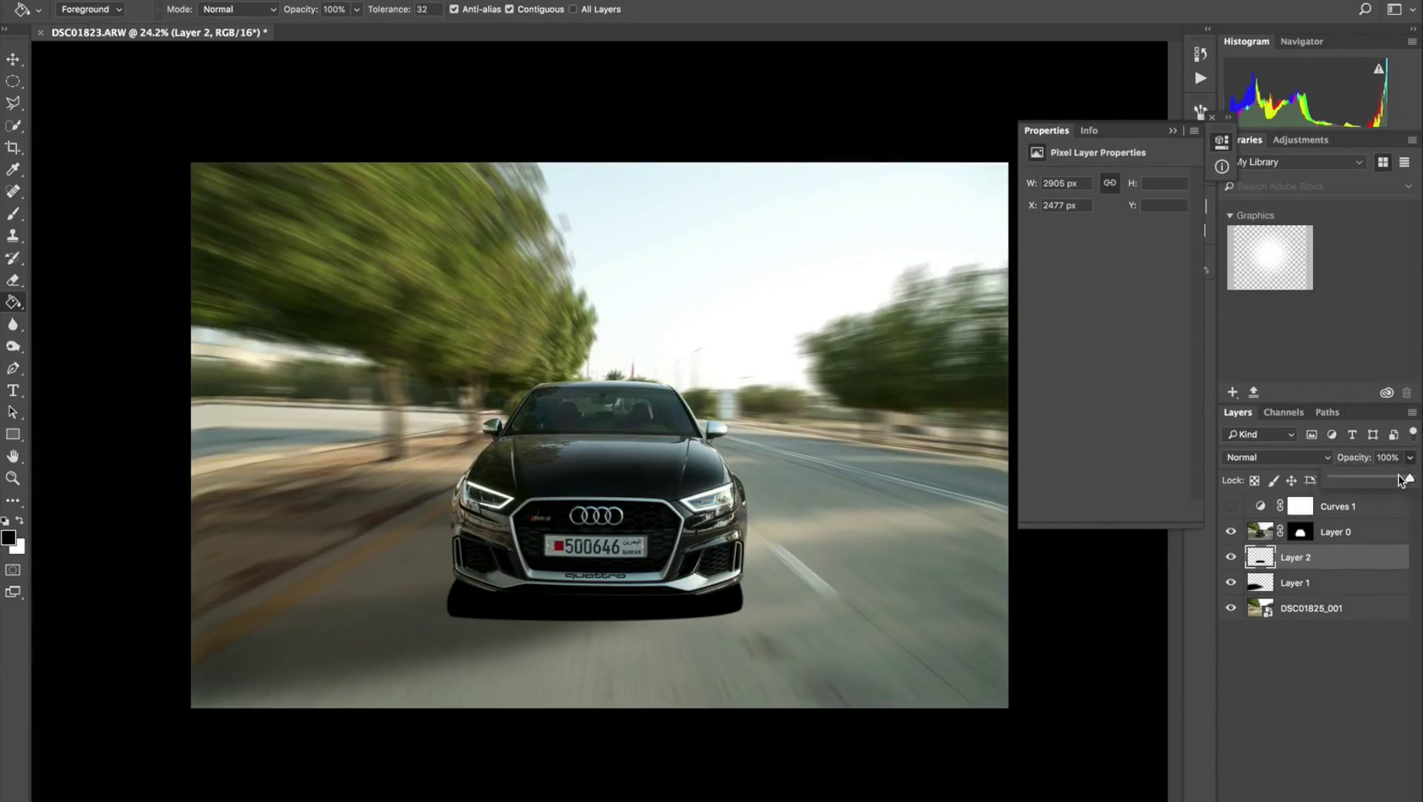
drag(1401, 481, 1393, 483)
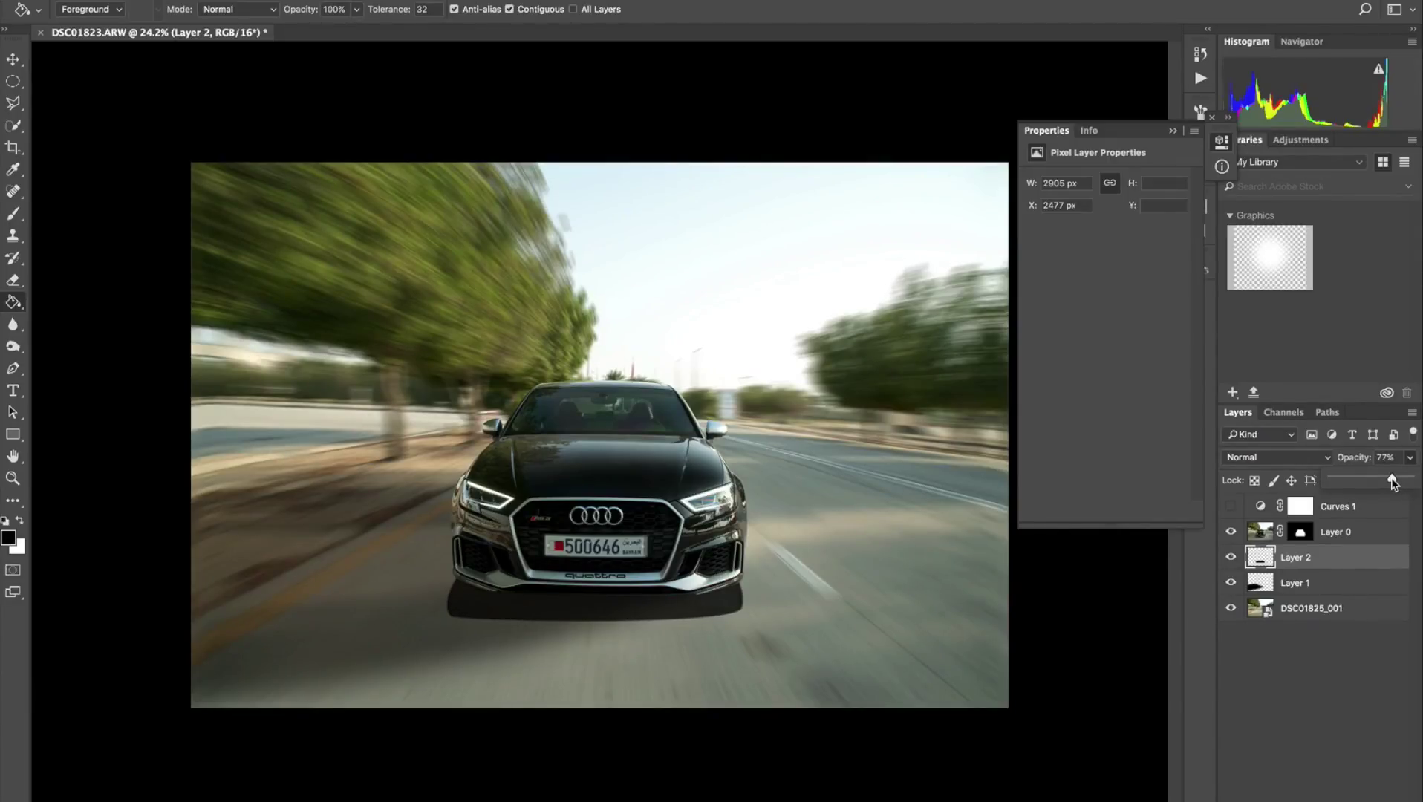
- Soften the bumper shadow on Layer 2 with a Gaussian Blur of 82.5 pixels radius
click(442, 6)
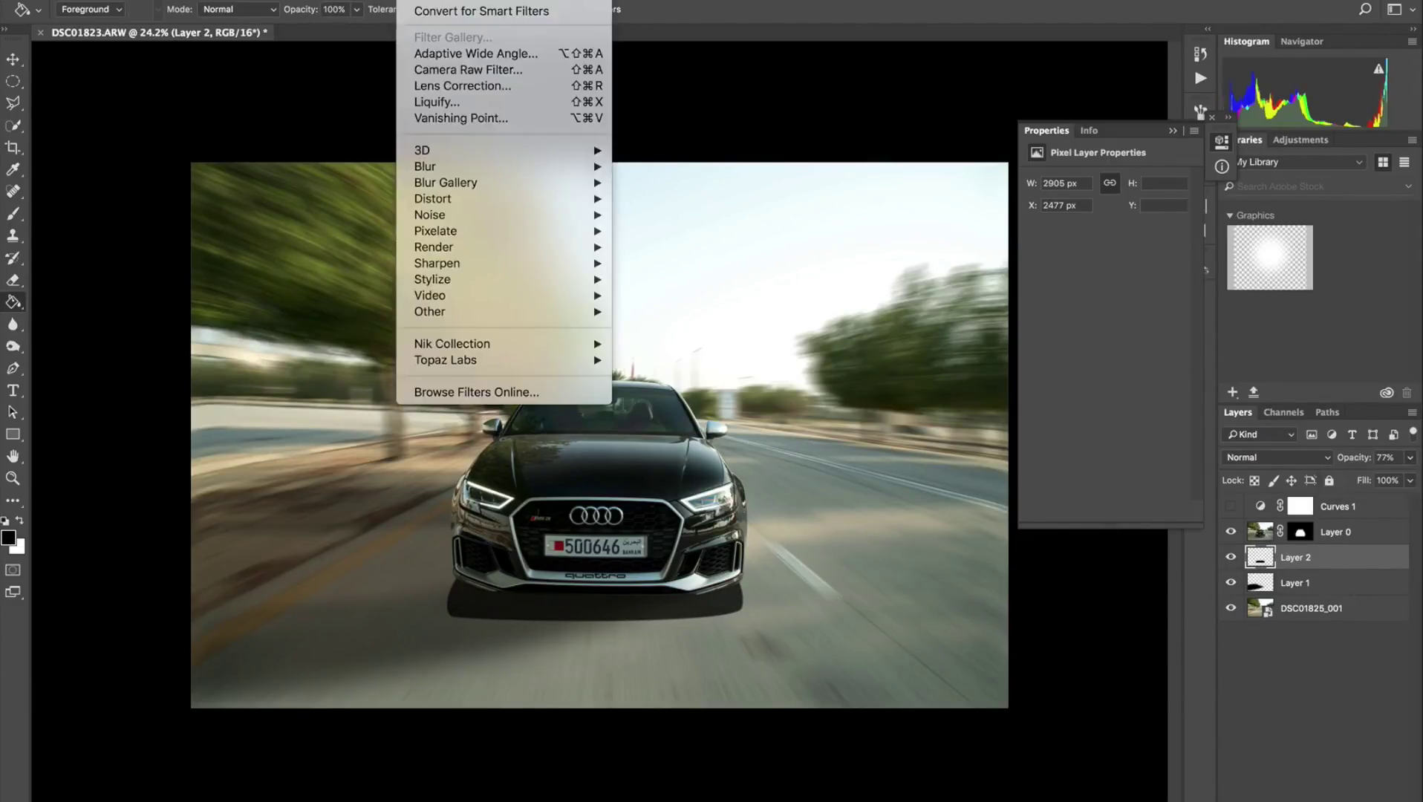
mouse_move(448, 168)
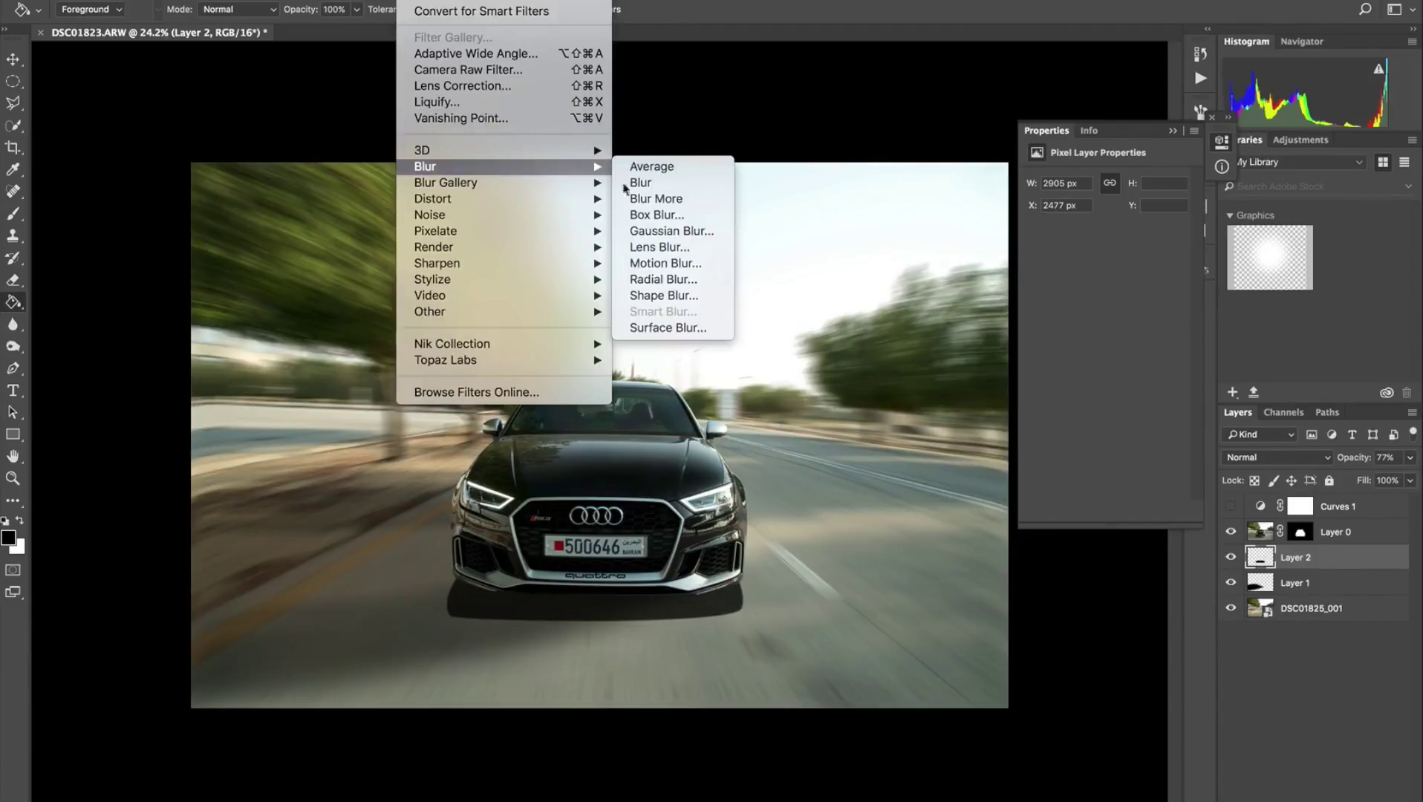
click(695, 226)
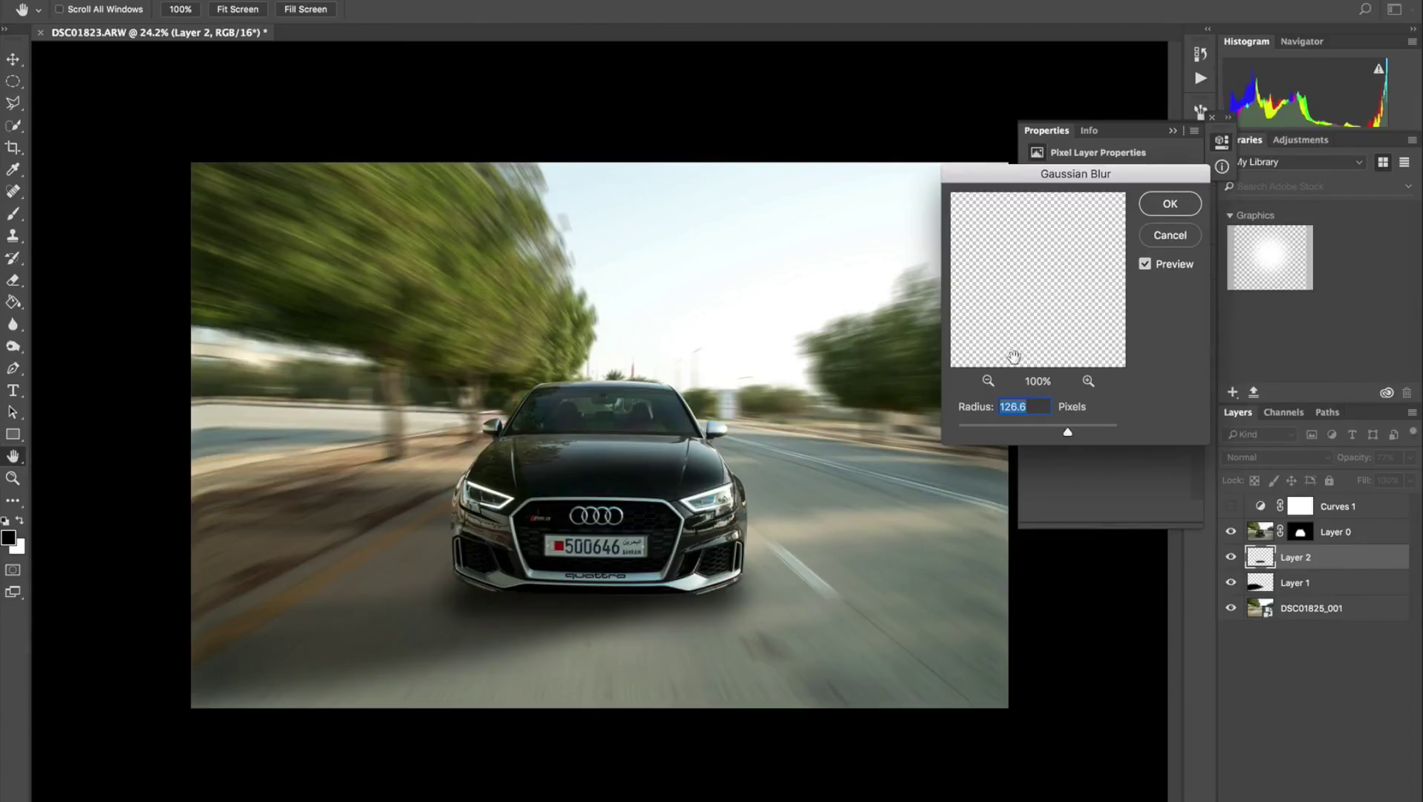
click(1047, 428)
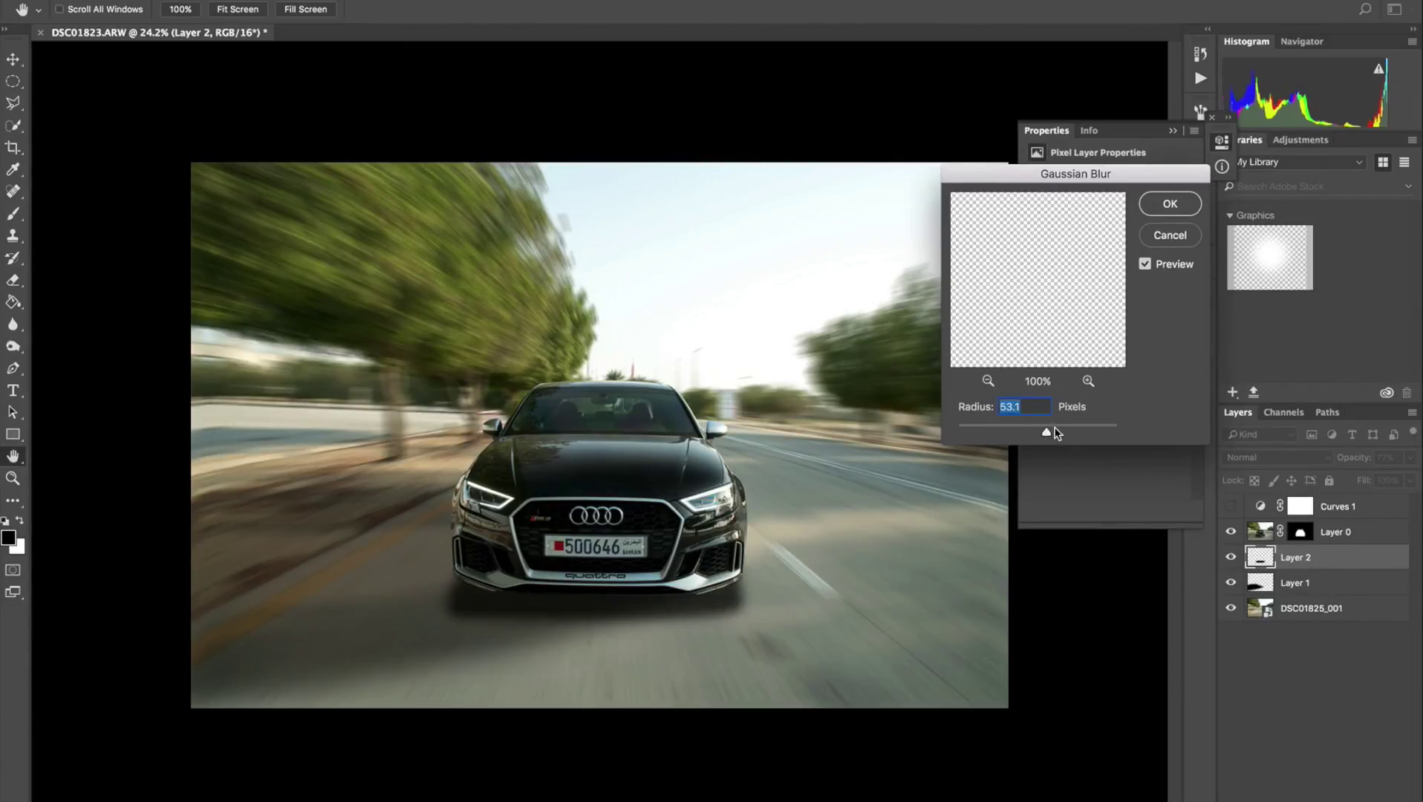
click(1055, 428)
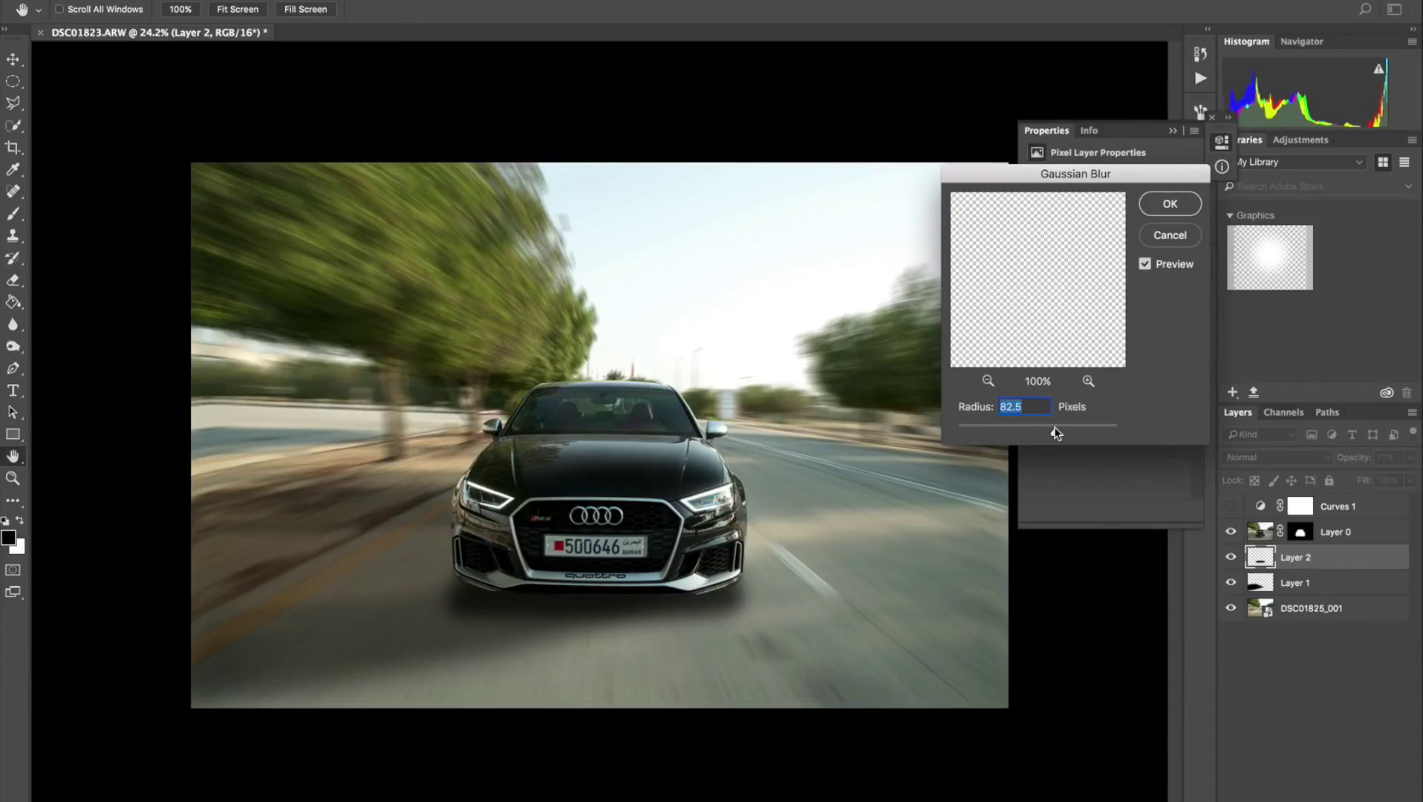
click(1166, 204)
- Add a layer mask to Layer 2 and choose the Foreground to Transparent preset for the Gradient tool
key(g)
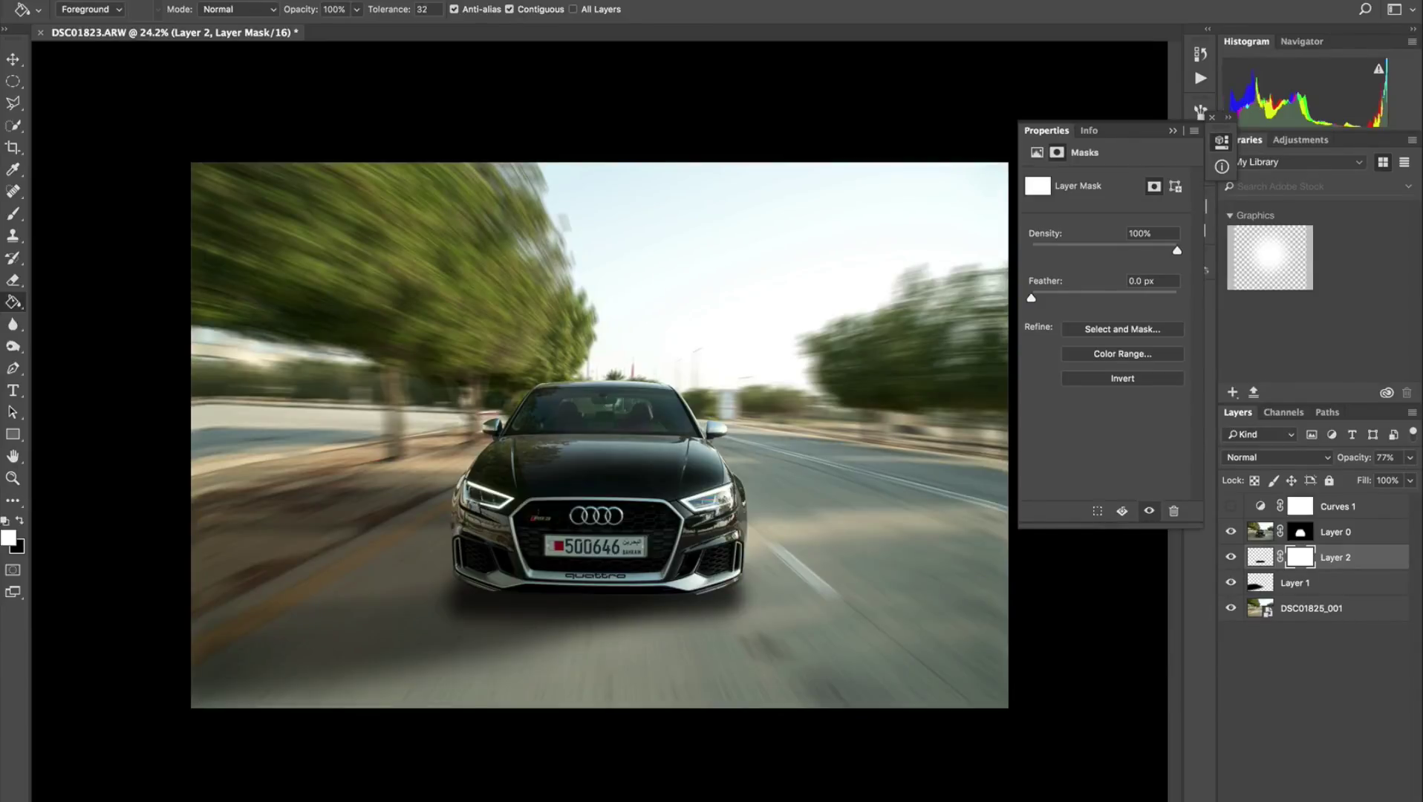
click(13, 301)
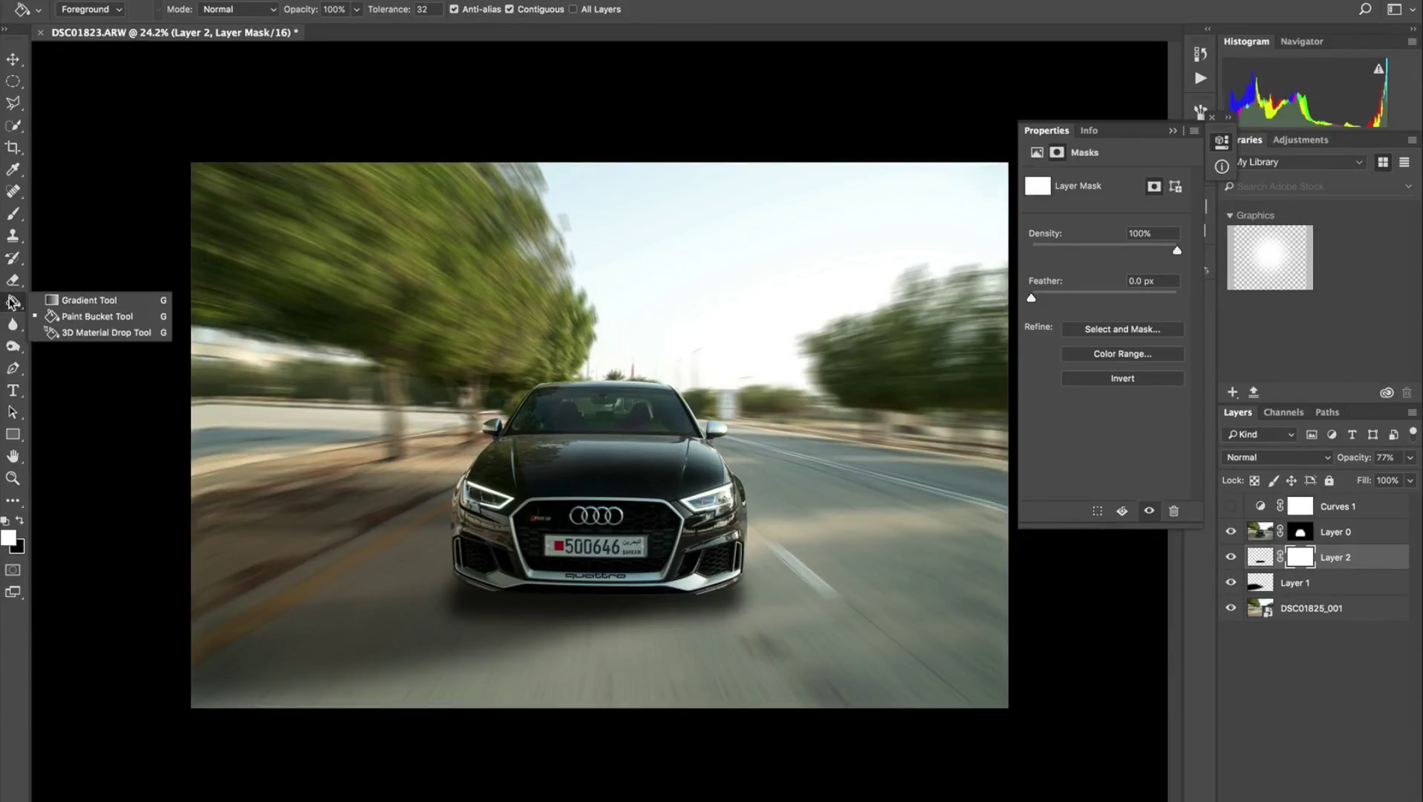
click(61, 299)
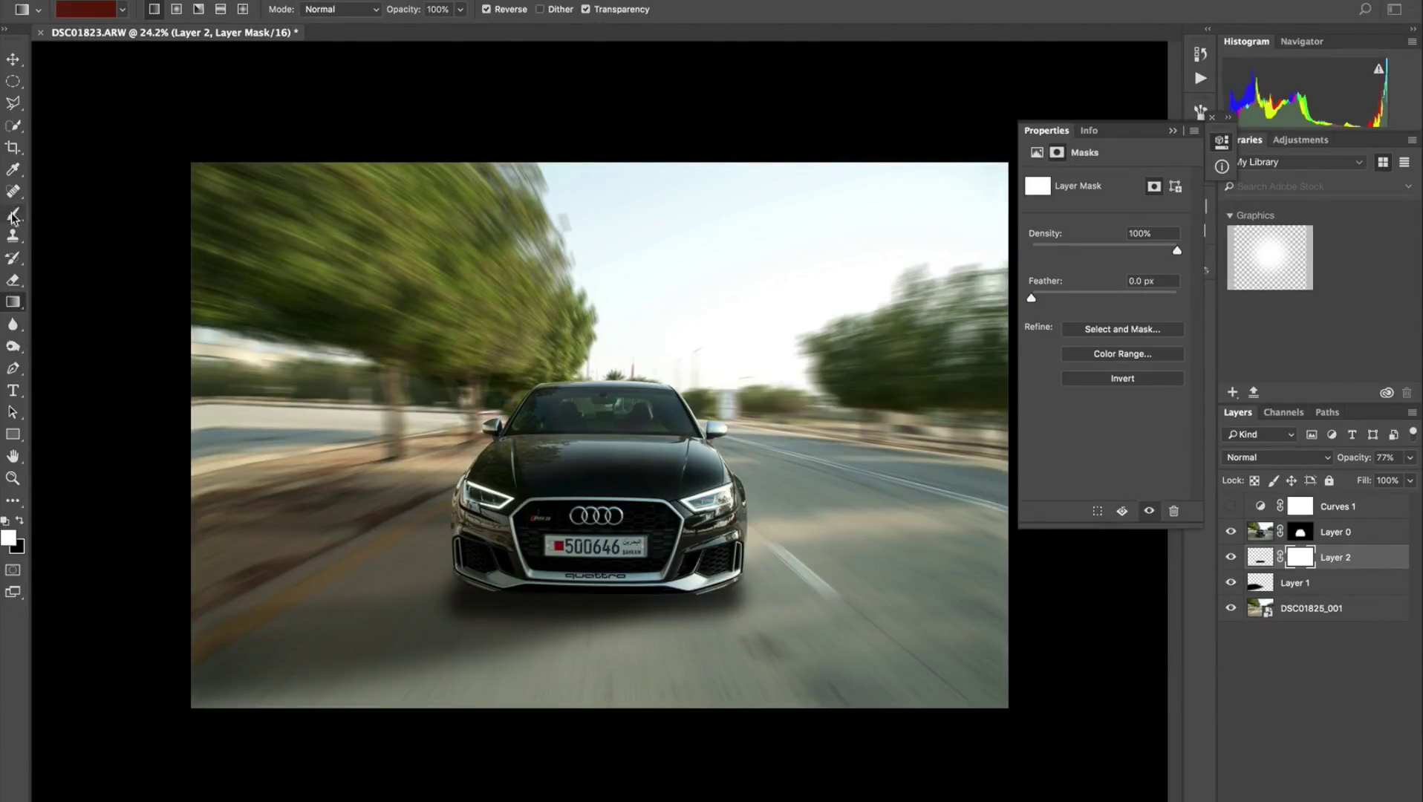
click(125, 11)
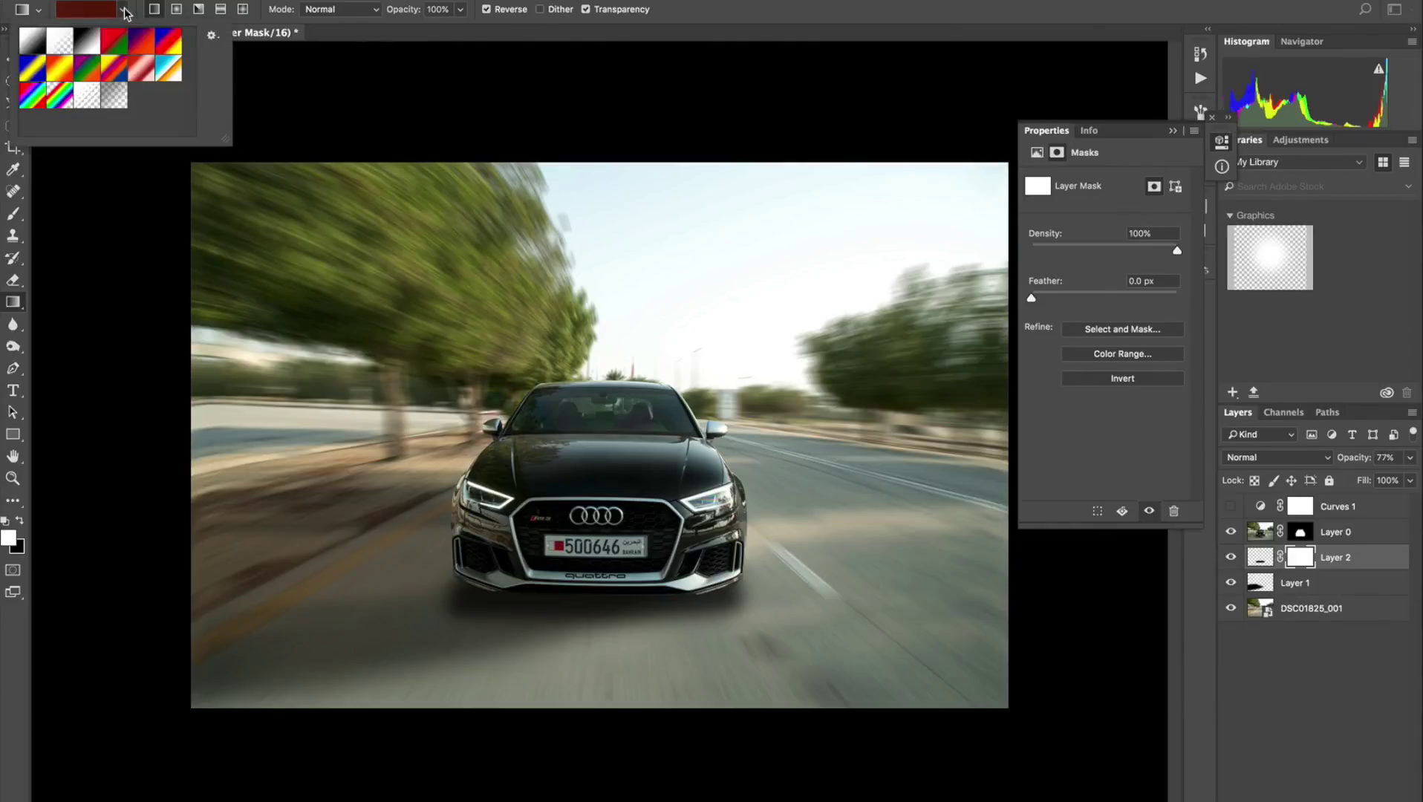
click(56, 46)
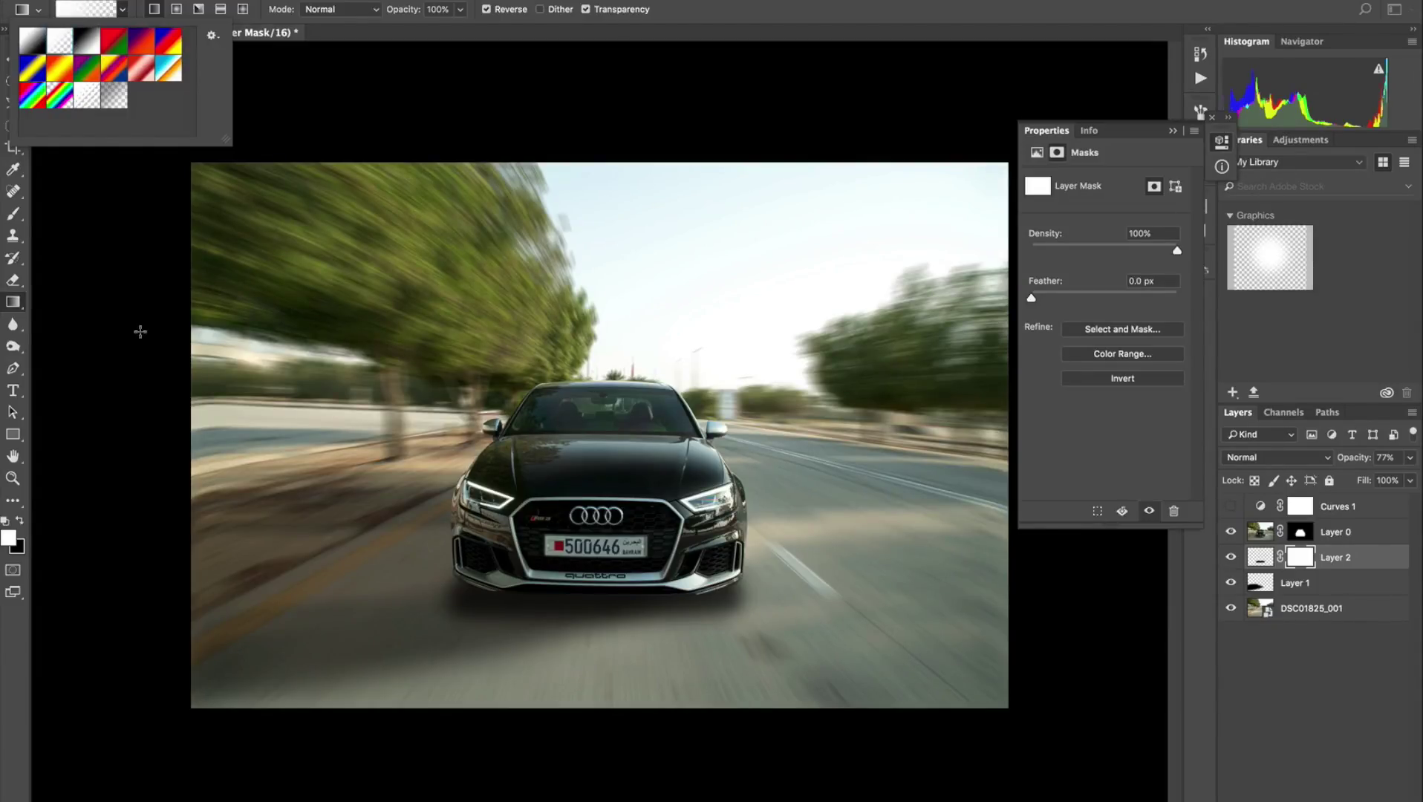
- Edit the gradient so its colour stop at location 0% is black, fading to transparent
click(92, 10)
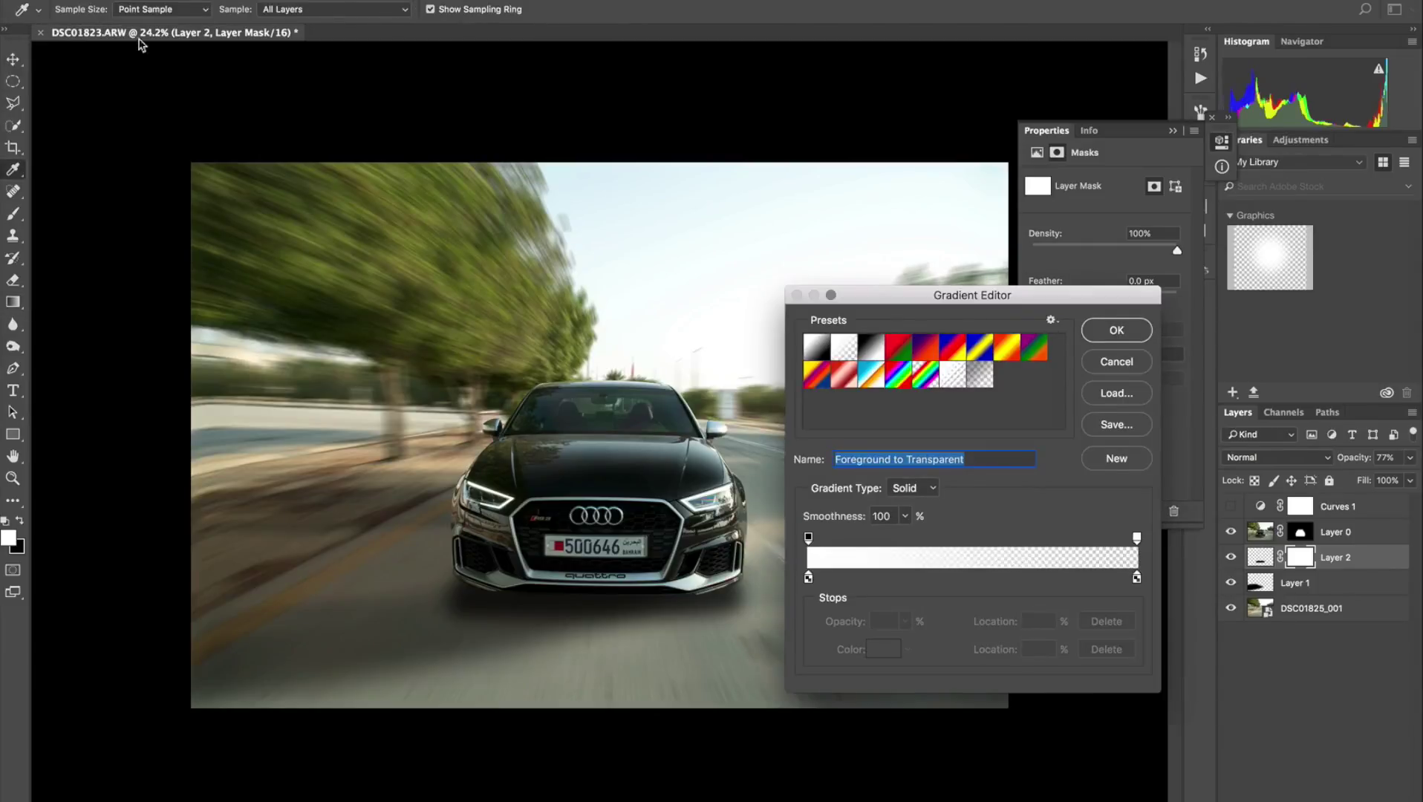
click(808, 578)
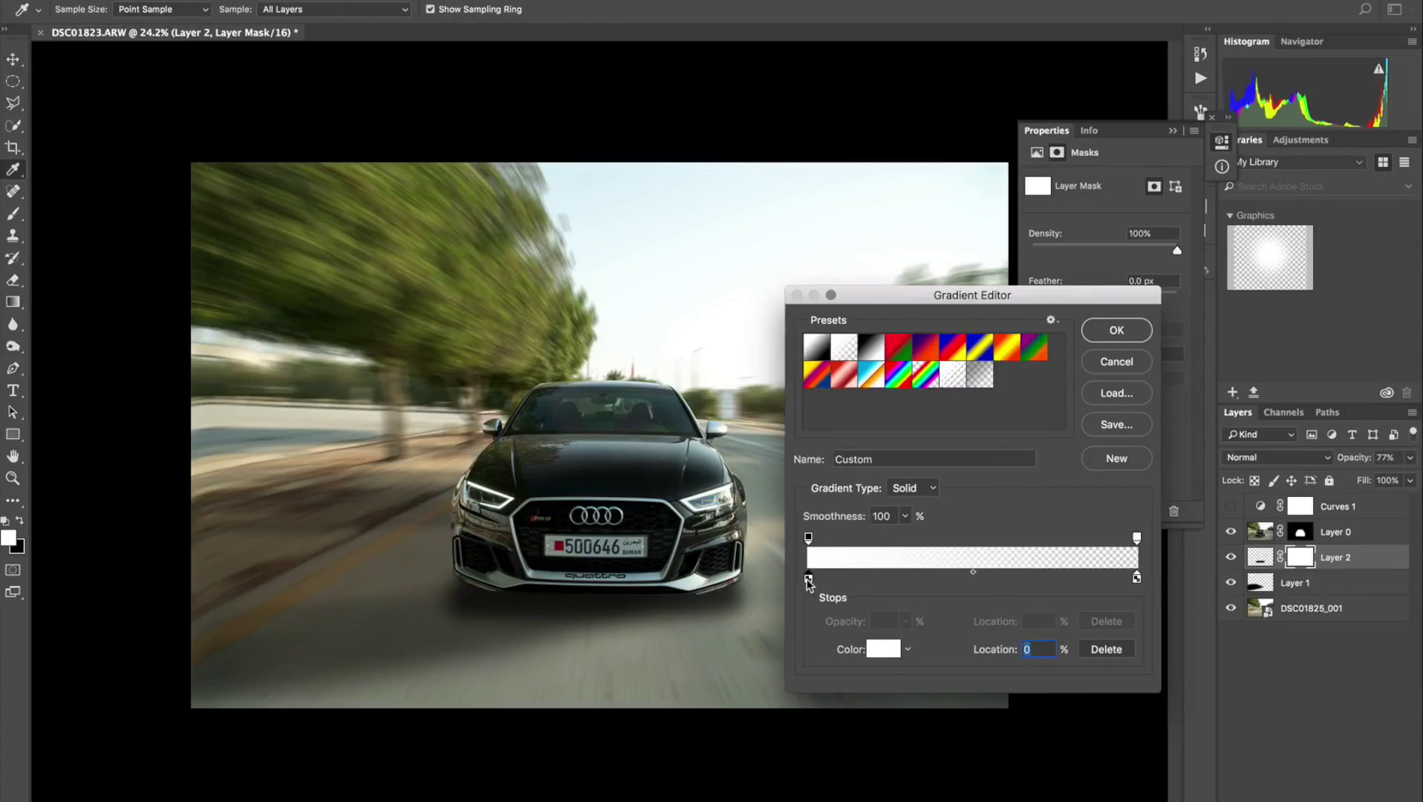
click(884, 654)
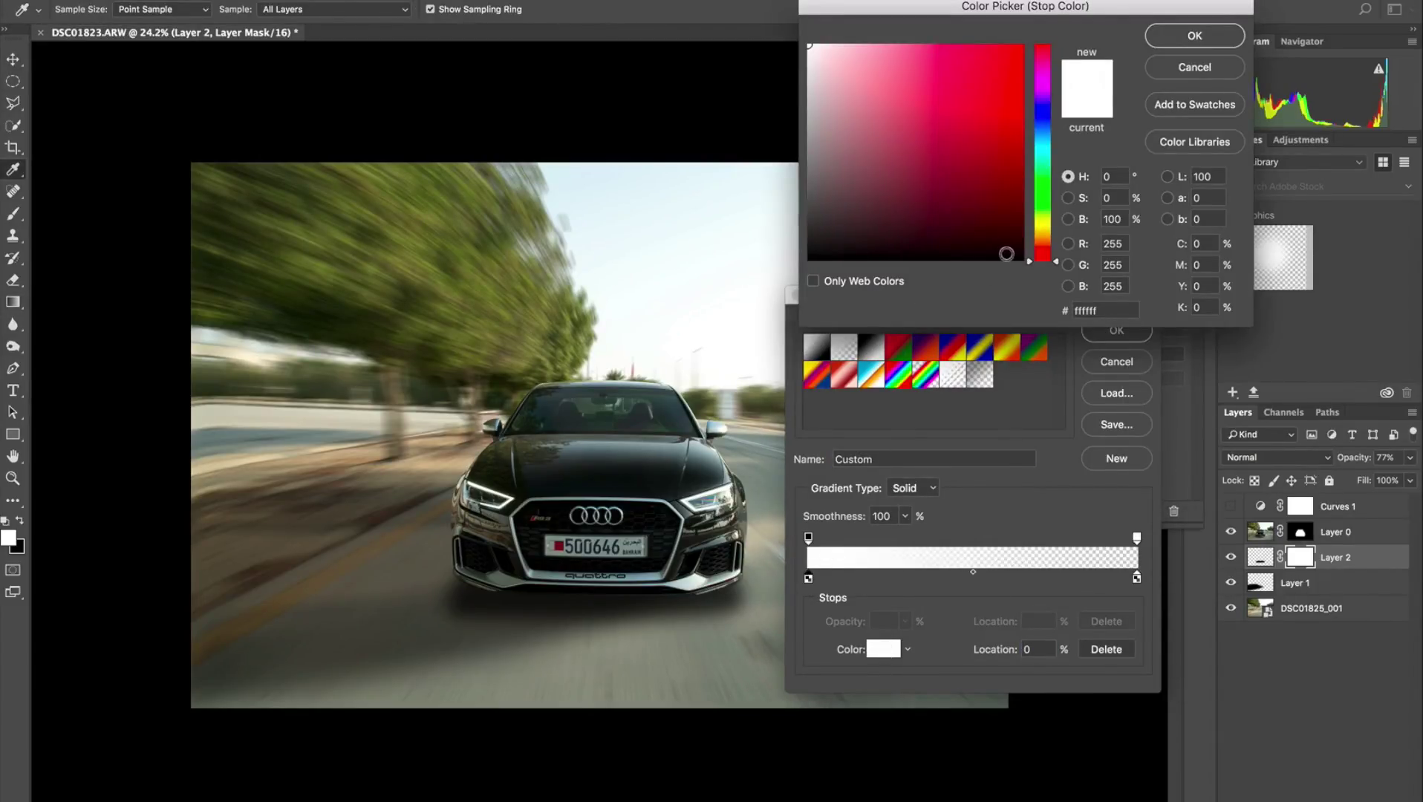
drag(1002, 253, 1065, 295)
click(1186, 41)
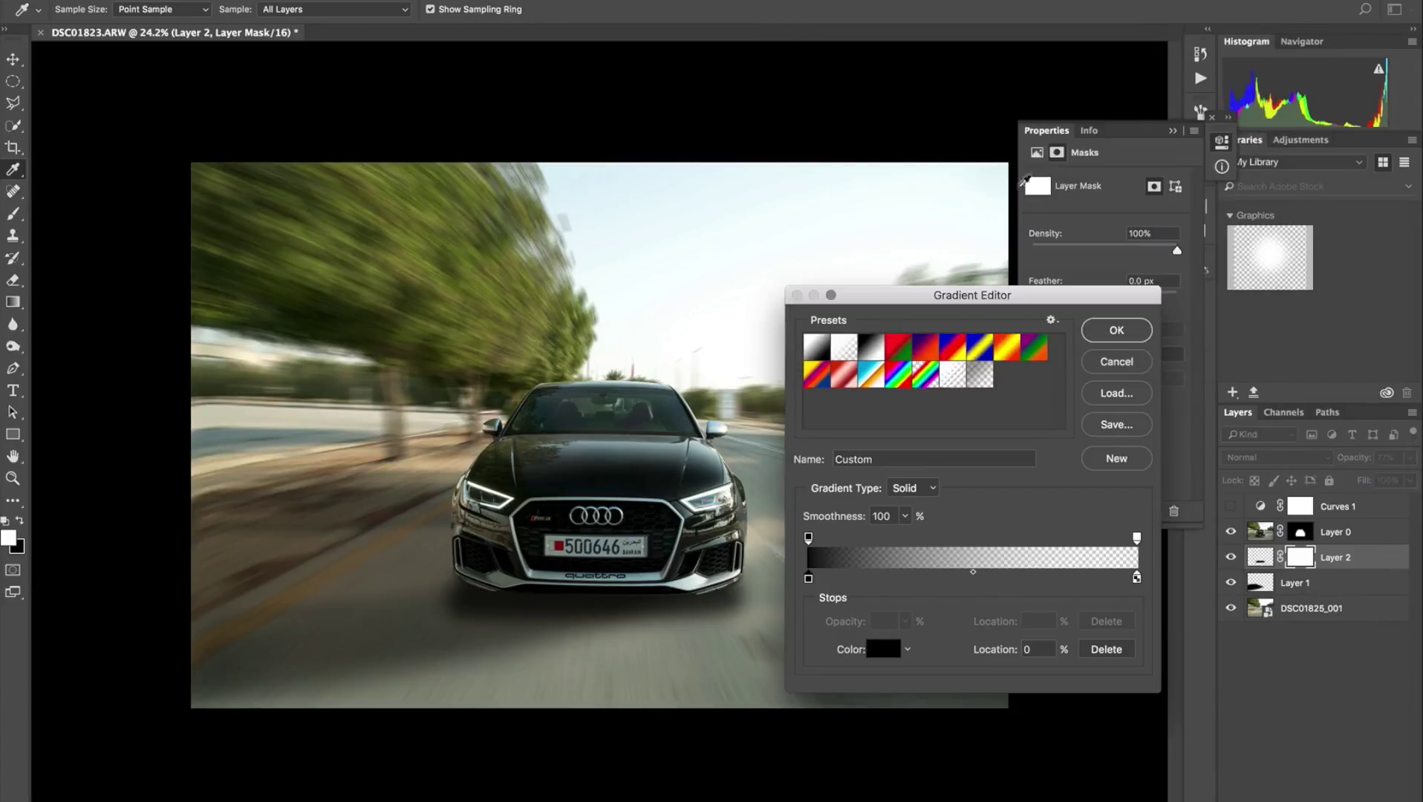
click(1116, 330)
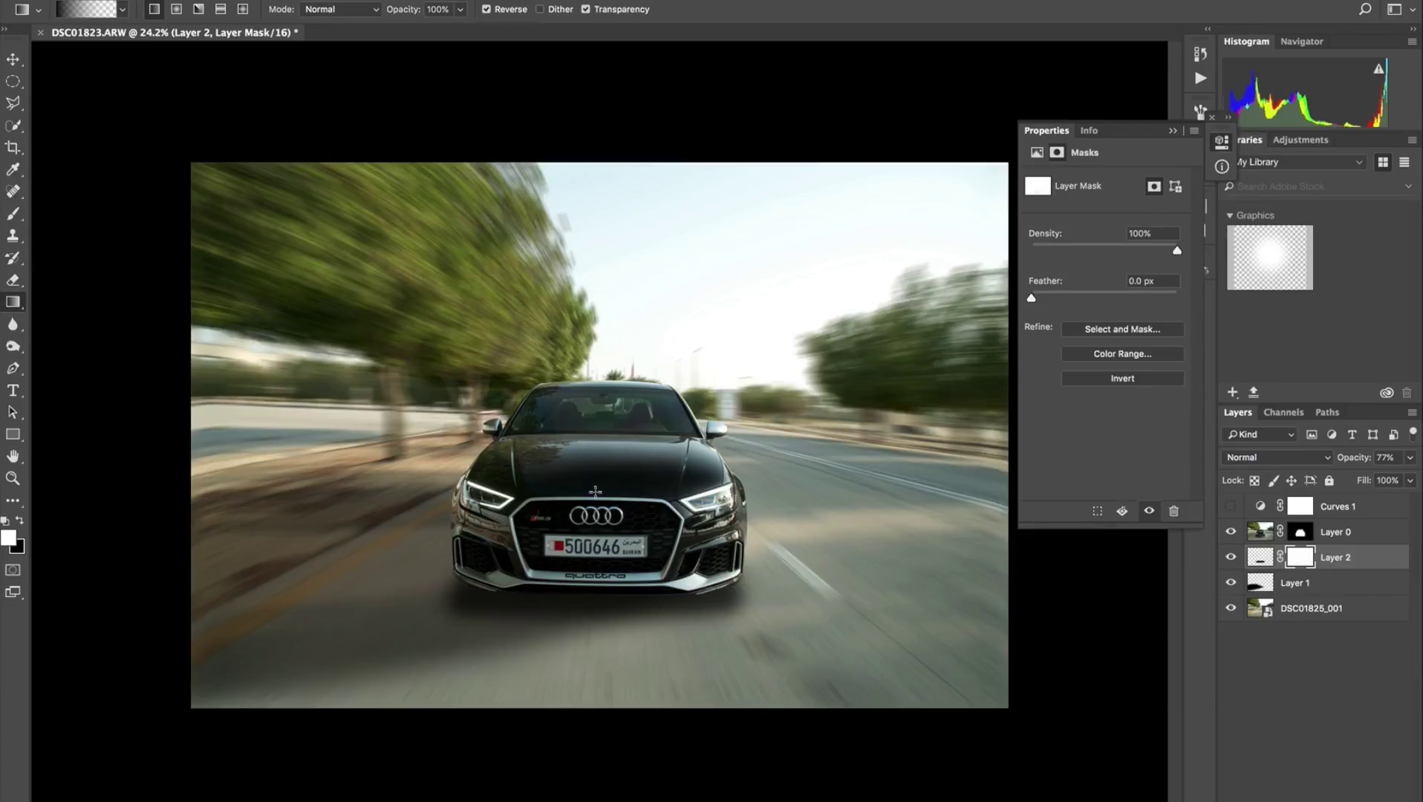
- Draw vertical gradients on Layer 2's mask from the car's front down onto the road to fade the shadow's lower edge
drag(595, 492, 592, 696)
drag(593, 556, 587, 711)
drag(549, 561, 545, 679)
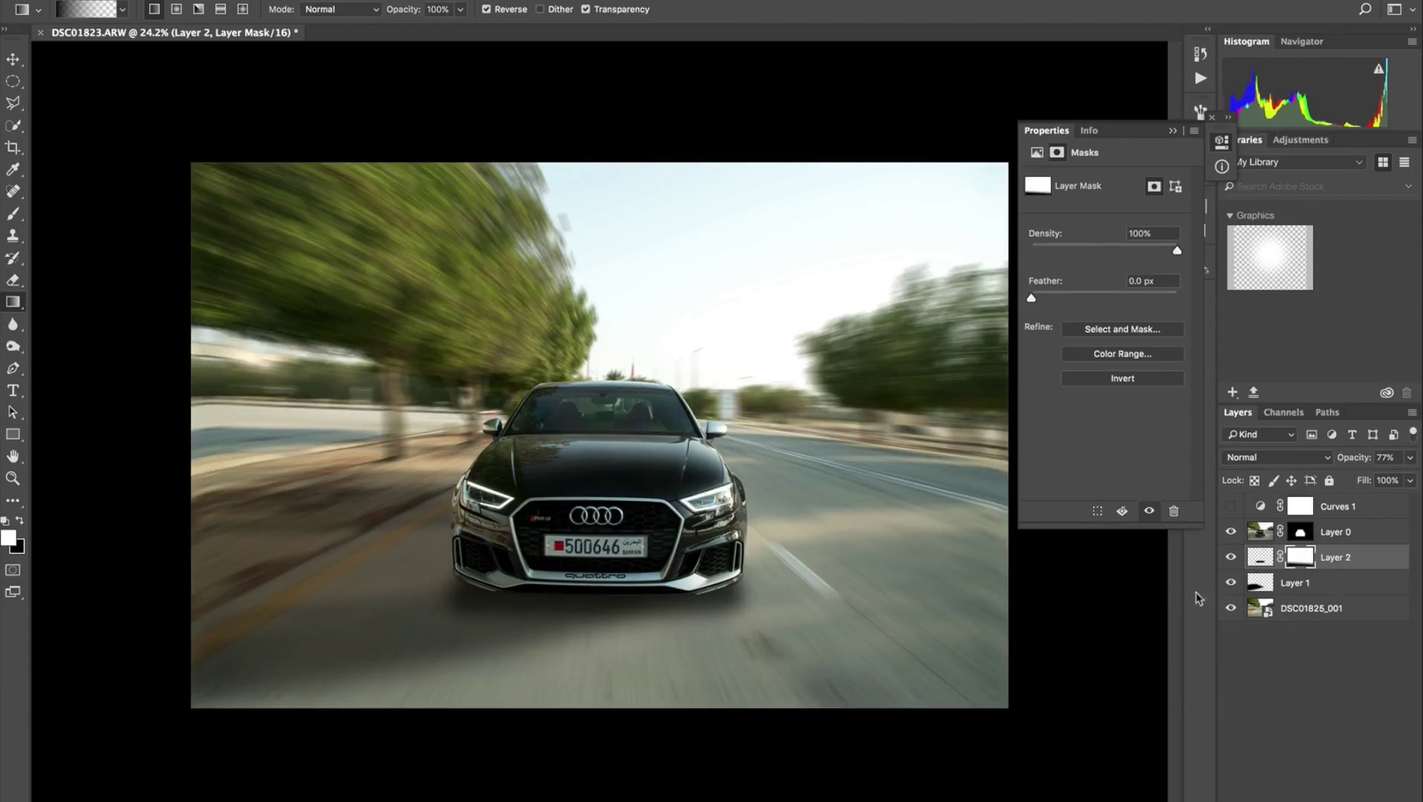
- Try narrowing the Layer 2 bumper shadow to about 92% width with Free Transform
click(1260, 557)
key(ctrl+t)
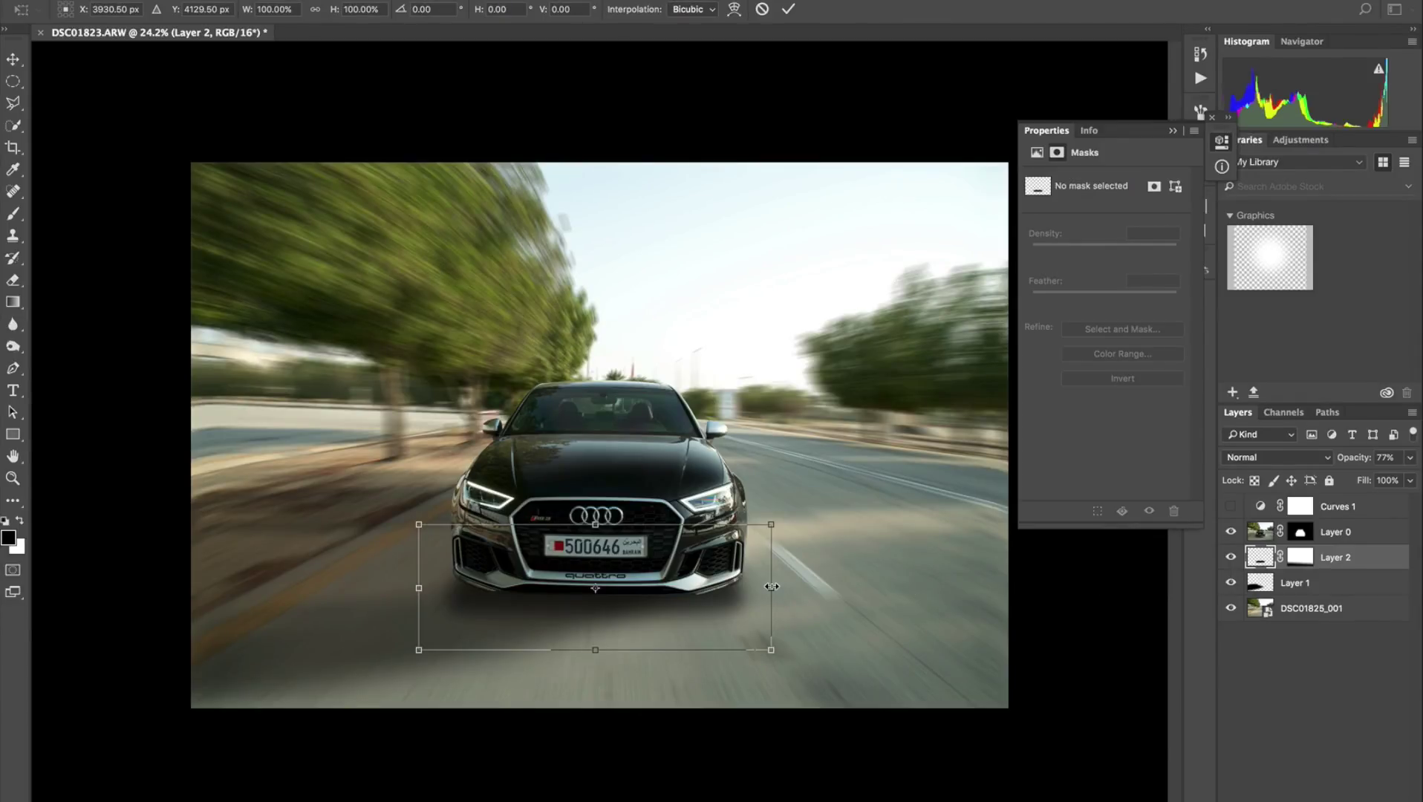
drag(771, 586, 755, 585)
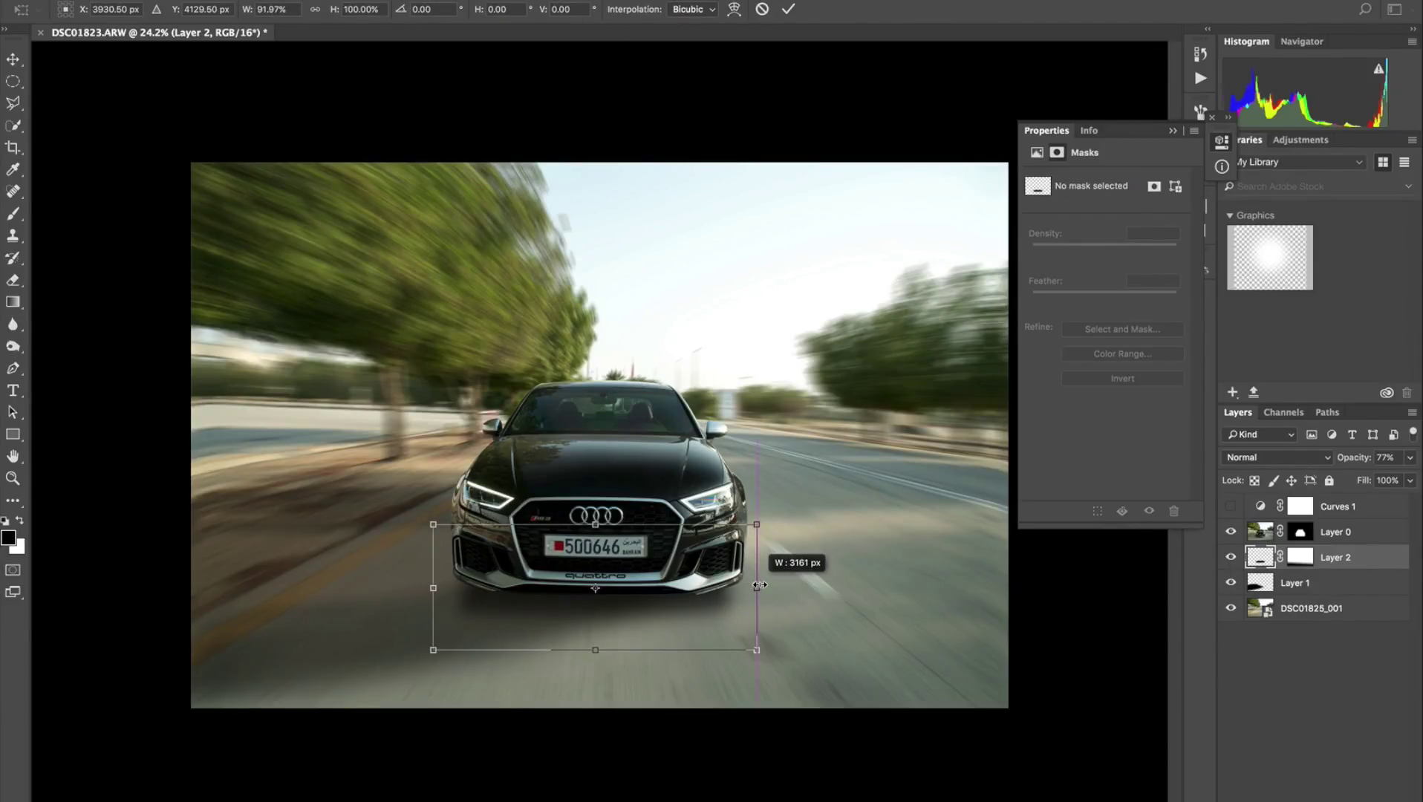
drag(764, 584, 760, 588)
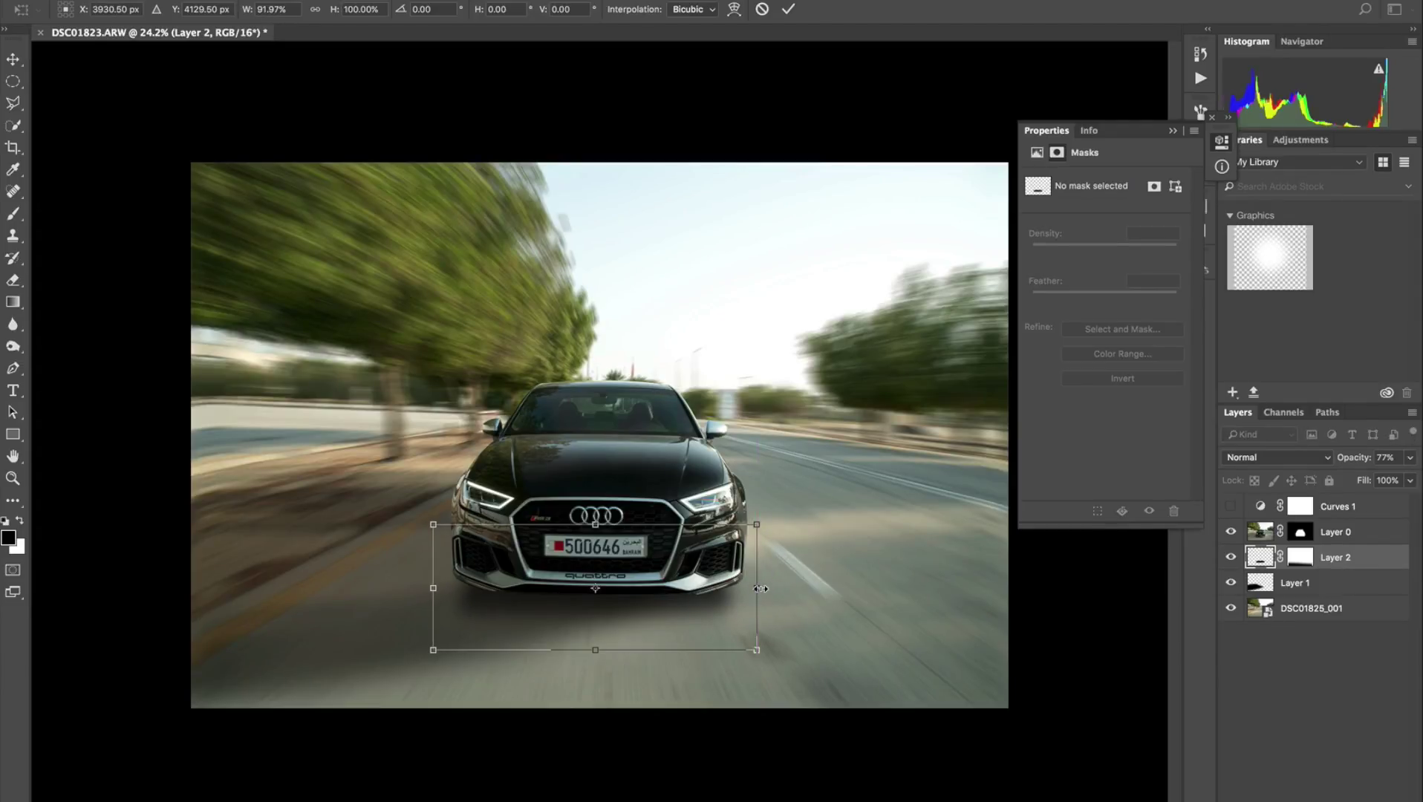
key(Return)
key(g)
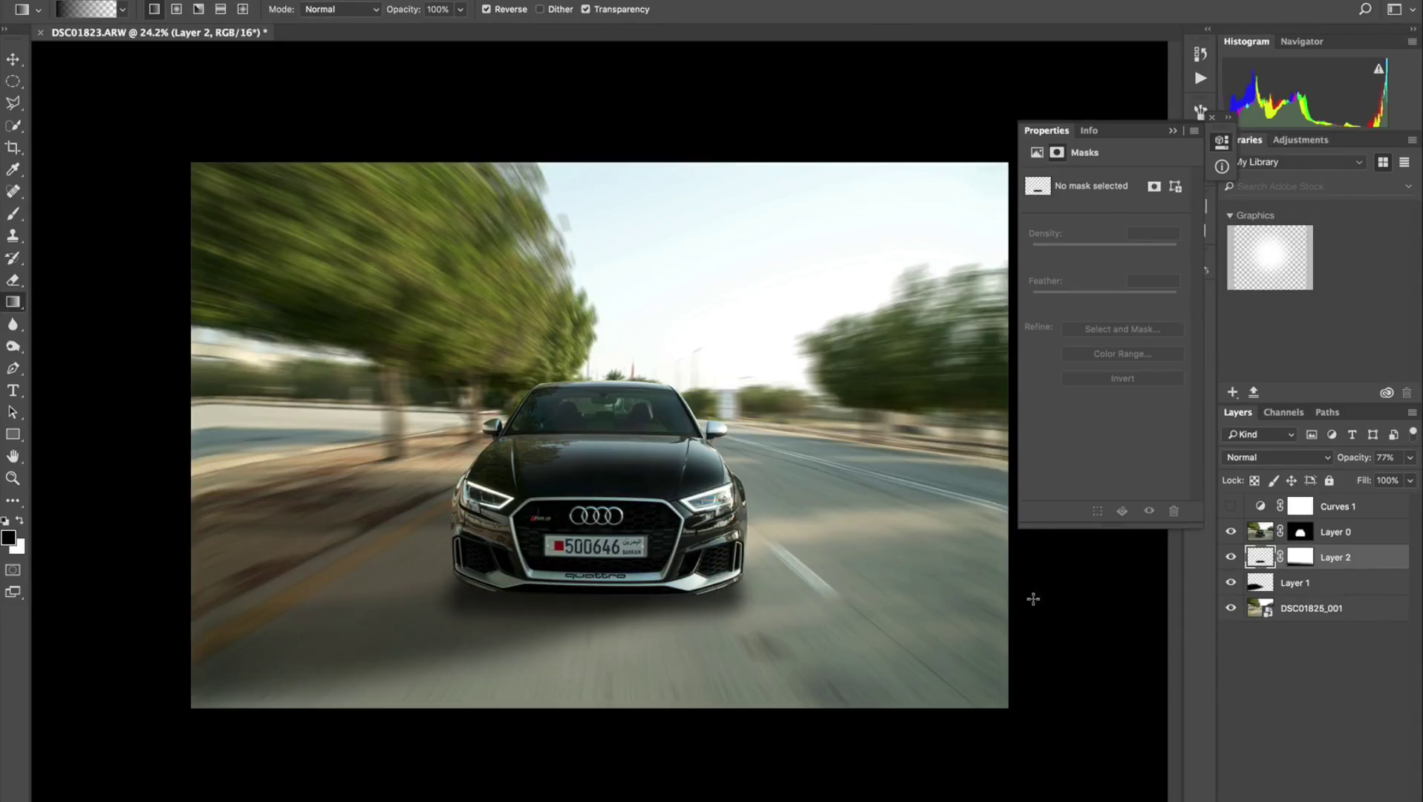
key(ctrl+t)
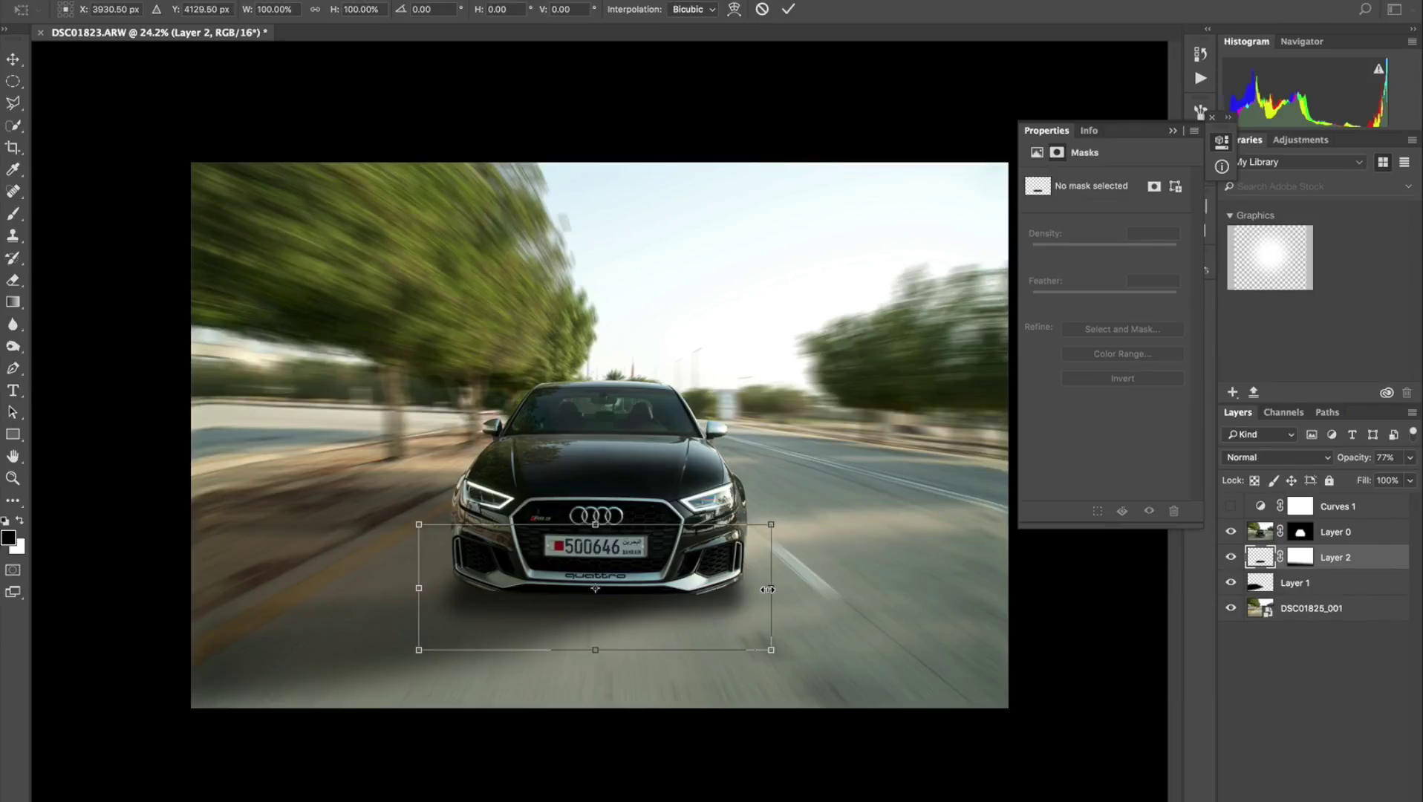
drag(768, 589, 764, 589)
key(Return)
key(g)
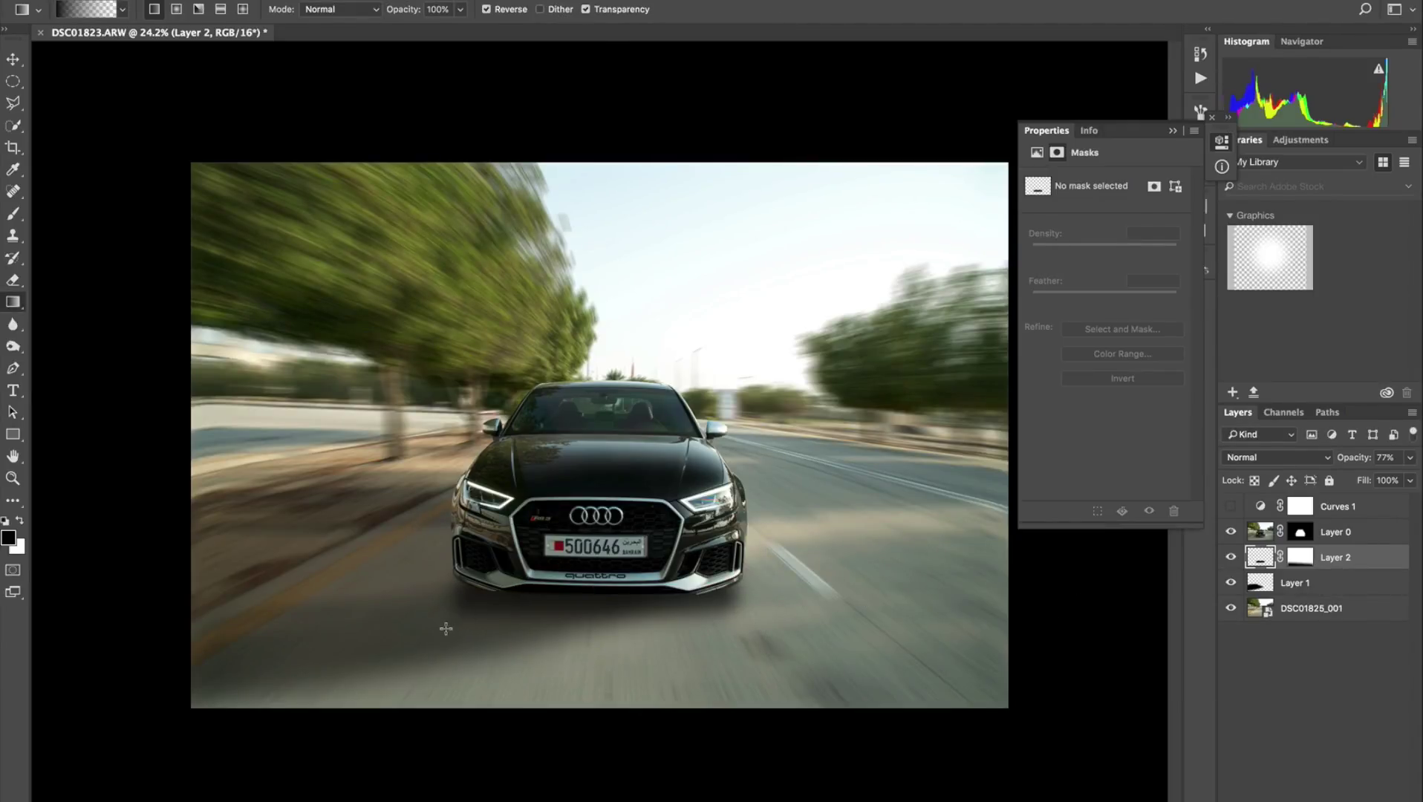
drag(479, 577, 408, 635)
drag(405, 636, 405, 639)
key(ctrl+z)
- Draw diagonal gradients on Layer 2's mask, outward from both lower front corners of the car, to fade the shadow's sides
click(1308, 557)
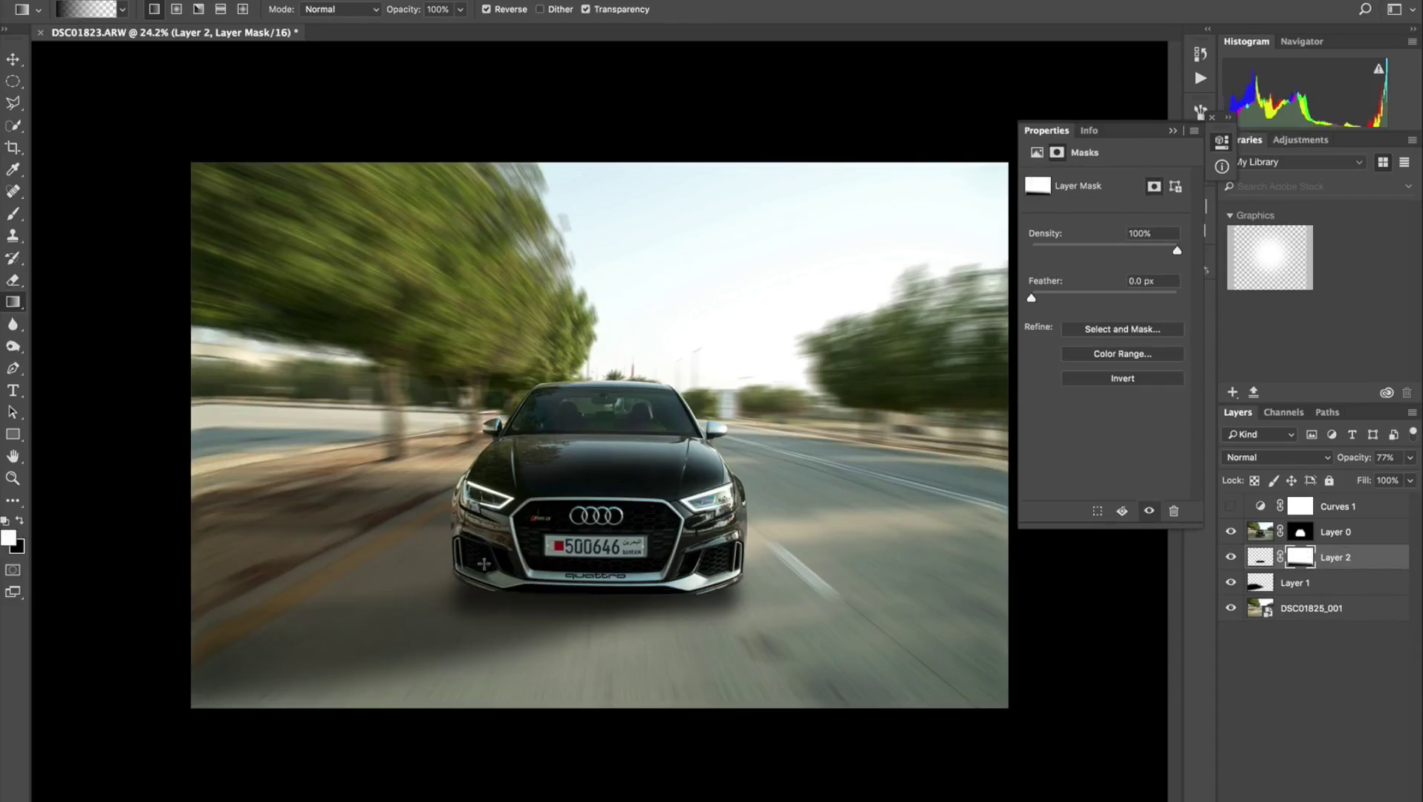
drag(449, 616, 422, 645)
drag(524, 546, 407, 671)
drag(494, 583, 474, 605)
drag(524, 548, 409, 645)
drag(705, 569, 752, 637)
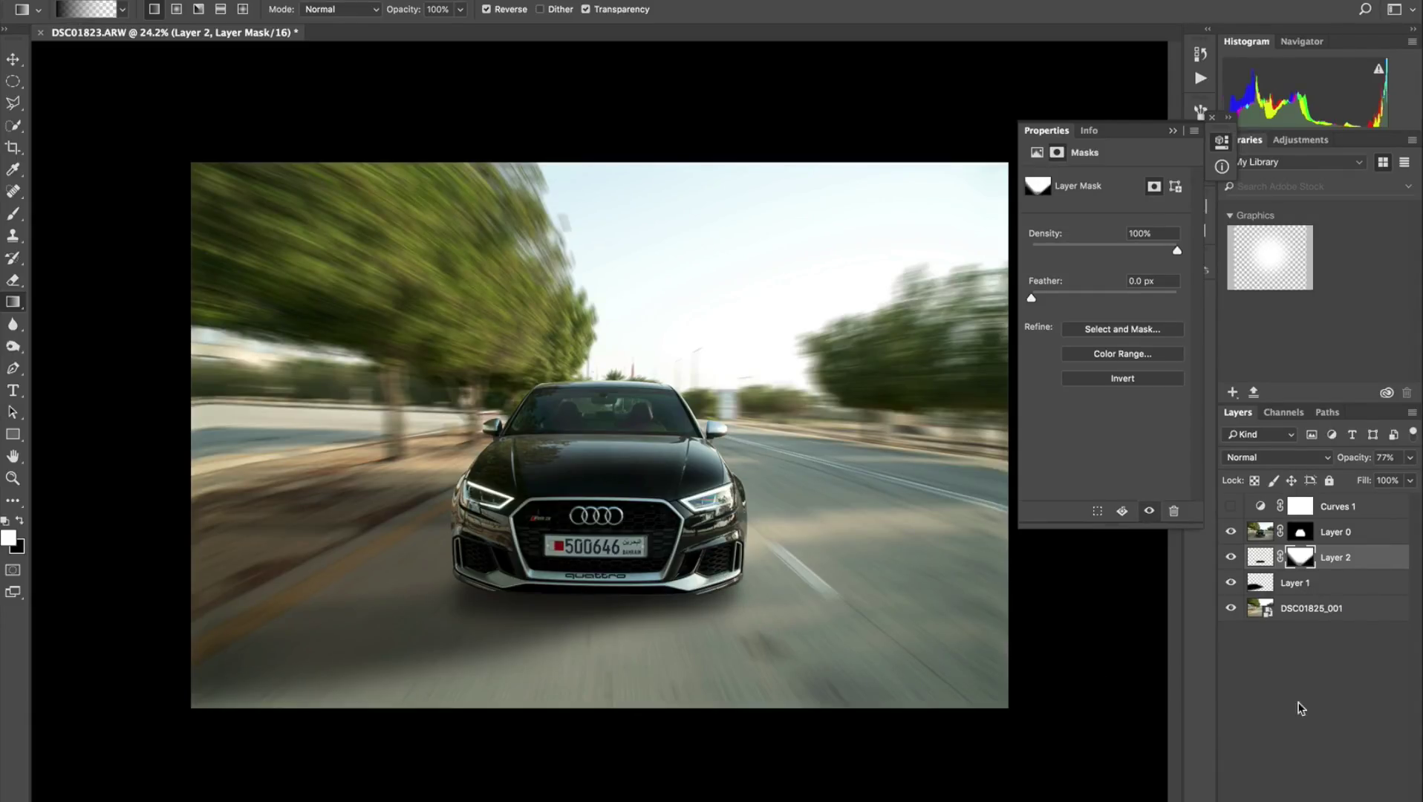
- Create a layer above Layer 2 and paint soft black shadow beneath the front bumper with a 226-pixel brush at 8% flow
key(x)
key(ctrl+shift+alt+n)
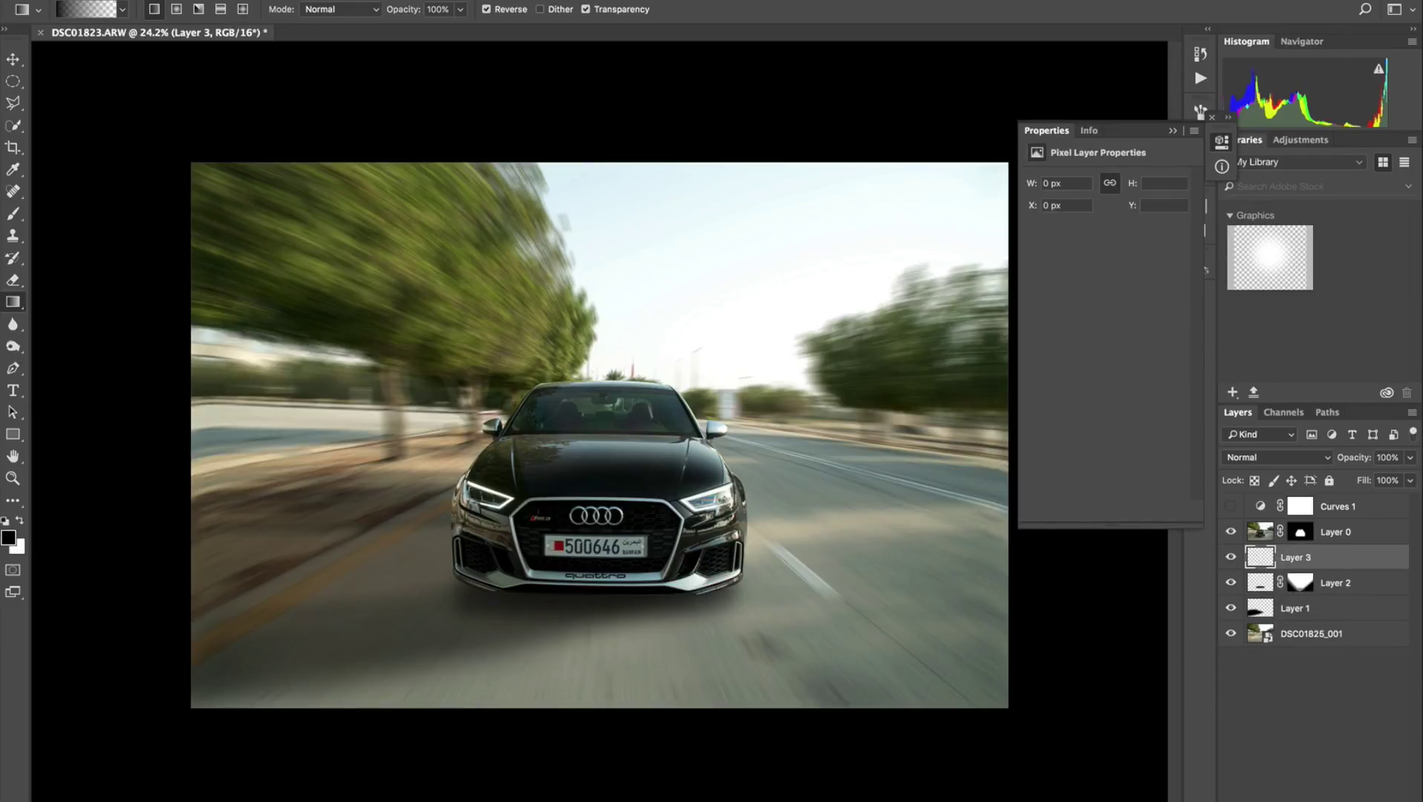
key(b)
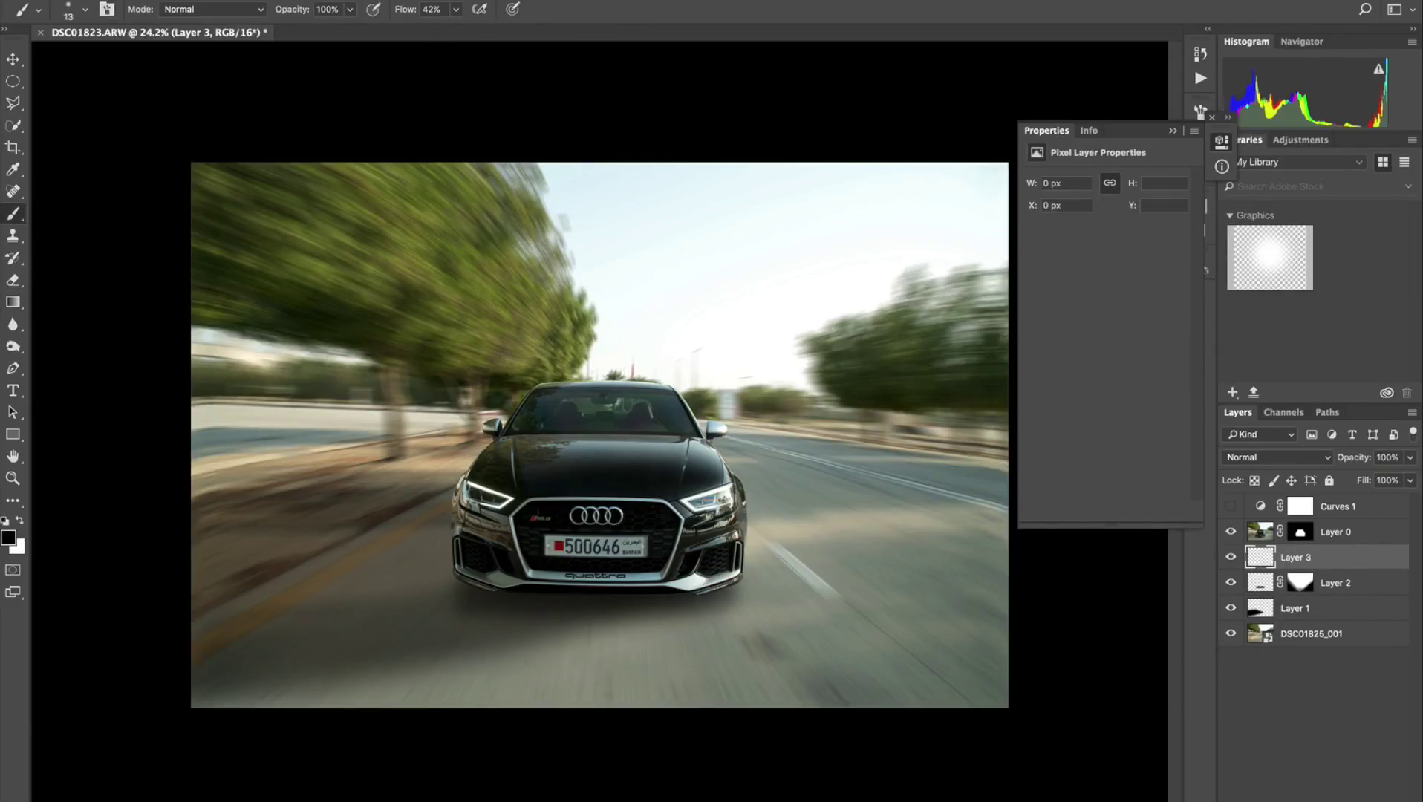
drag(455, 556, 490, 556)
click(456, 9)
drag(453, 30, 428, 33)
mouse_move(658, 592)
mouse_down()
mouse_move(543, 607)
mouse_move(511, 636)
mouse_move(556, 597)
mouse_up()
mouse_move(466, 585)
mouse_down()
mouse_move(508, 616)
mouse_move(497, 670)
mouse_up()
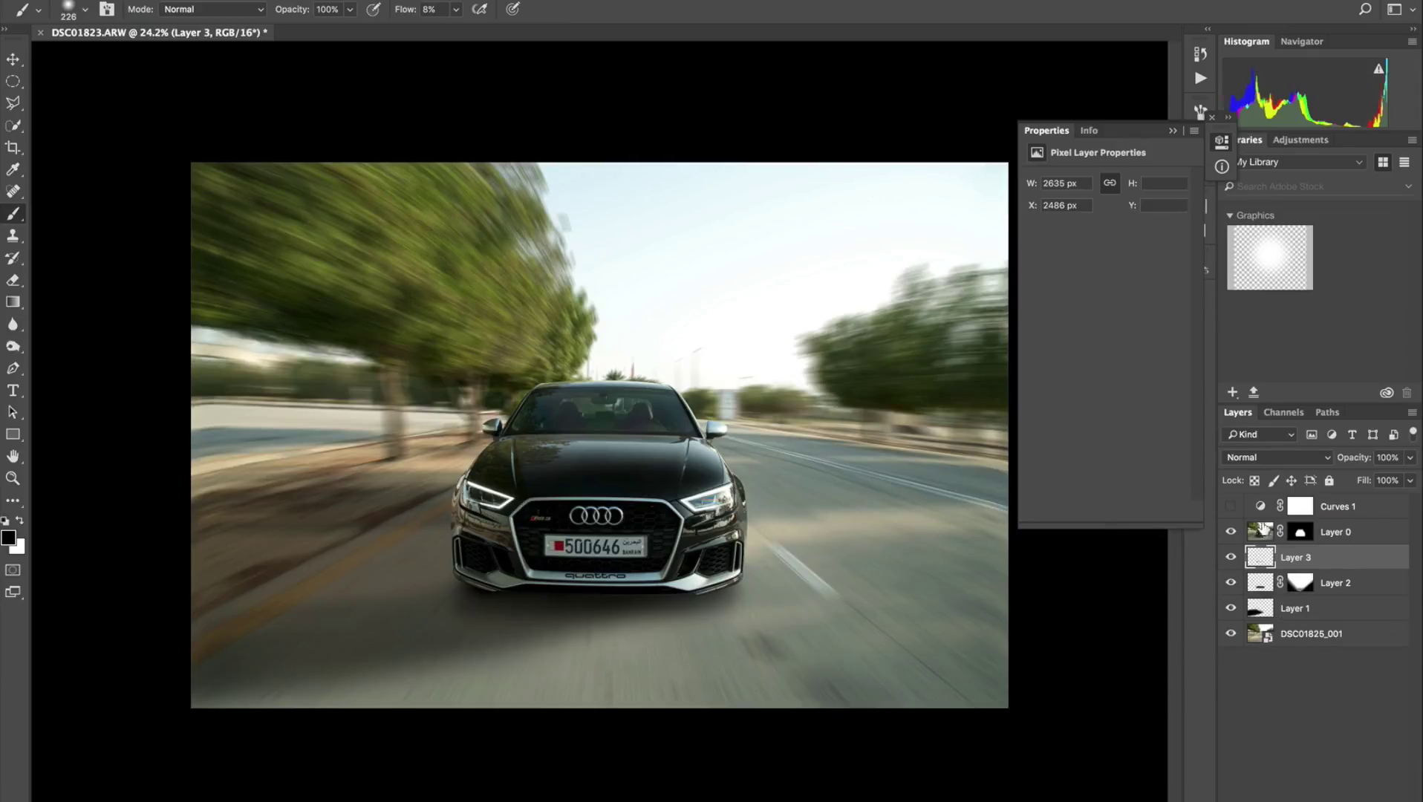
- On Layer 0, outline the left part of the hood with the Pen tool and convert the path into a feathered selection
click(1262, 533)
scroll(533, 549, up, 3)
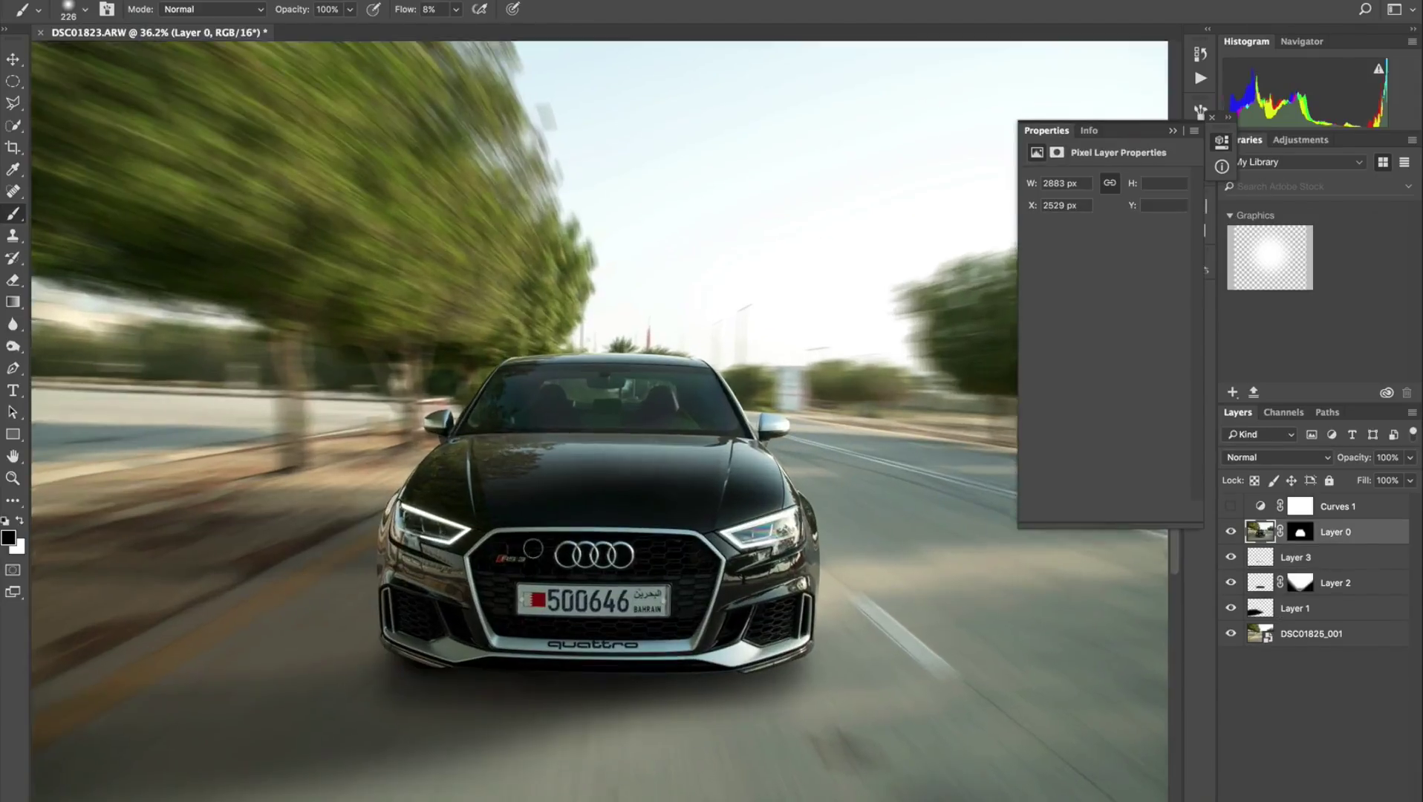
scroll(533, 548, up, 2)
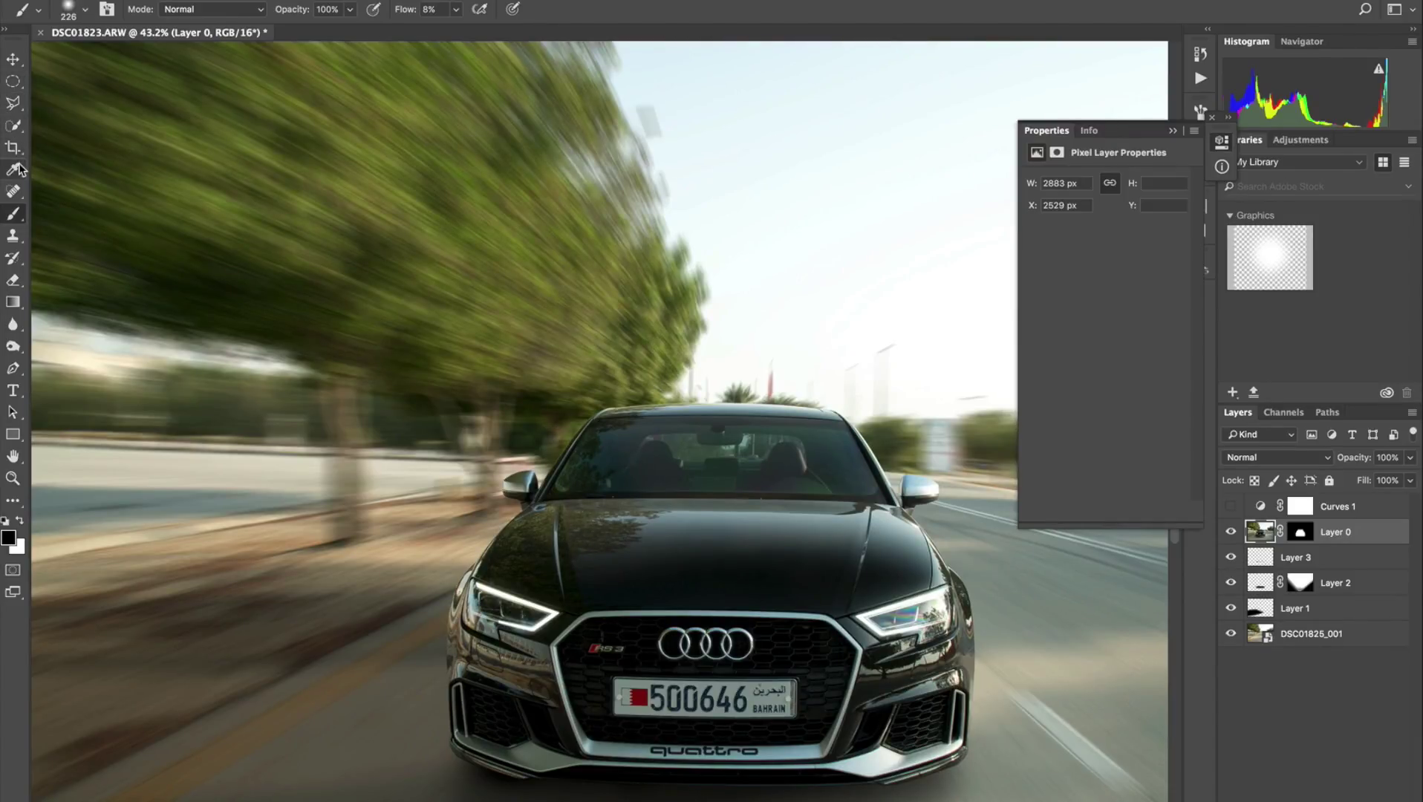
key(p)
drag(643, 501, 671, 508)
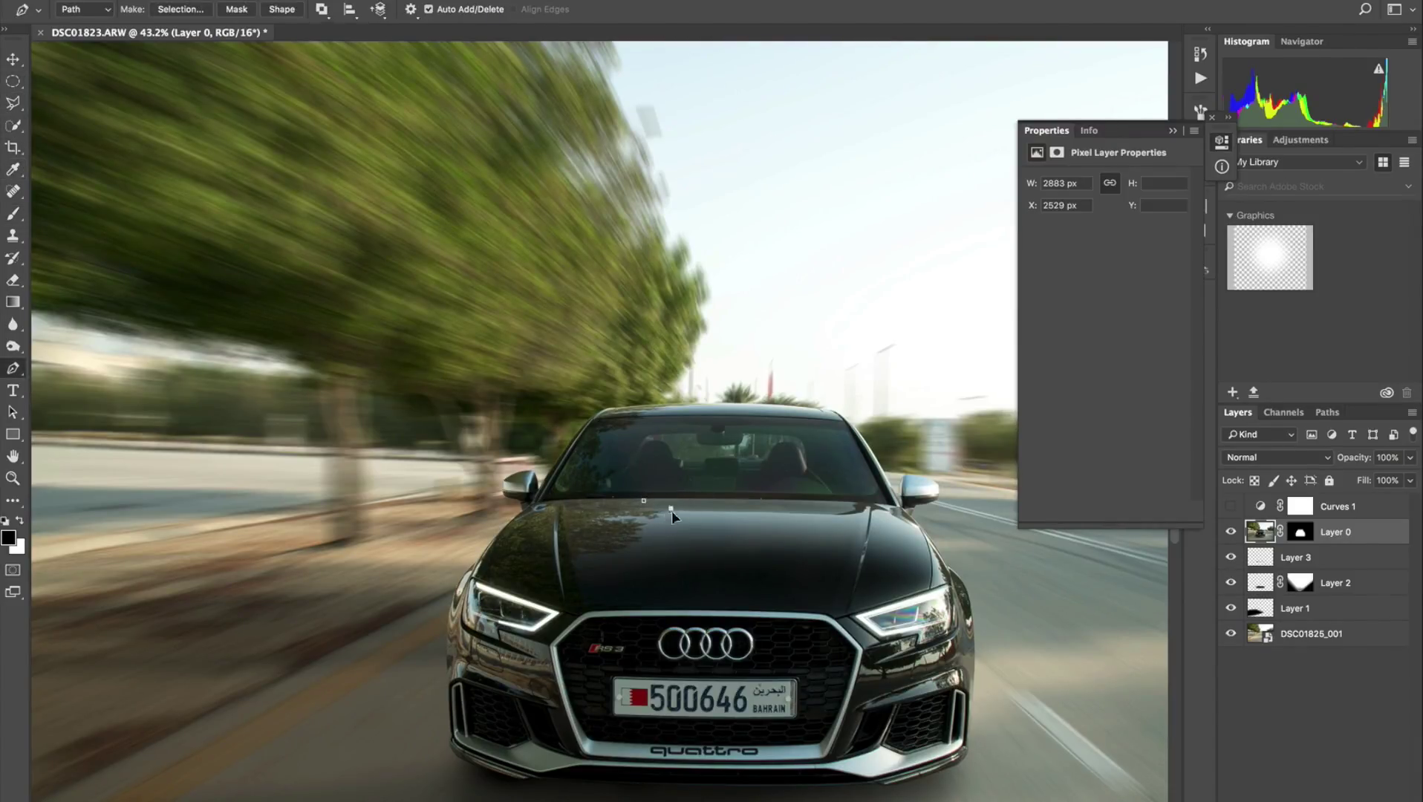
drag(611, 561, 584, 583)
click(541, 603)
drag(471, 569, 483, 528)
click(540, 504)
click(644, 501)
right_click(626, 522)
click(665, 591)
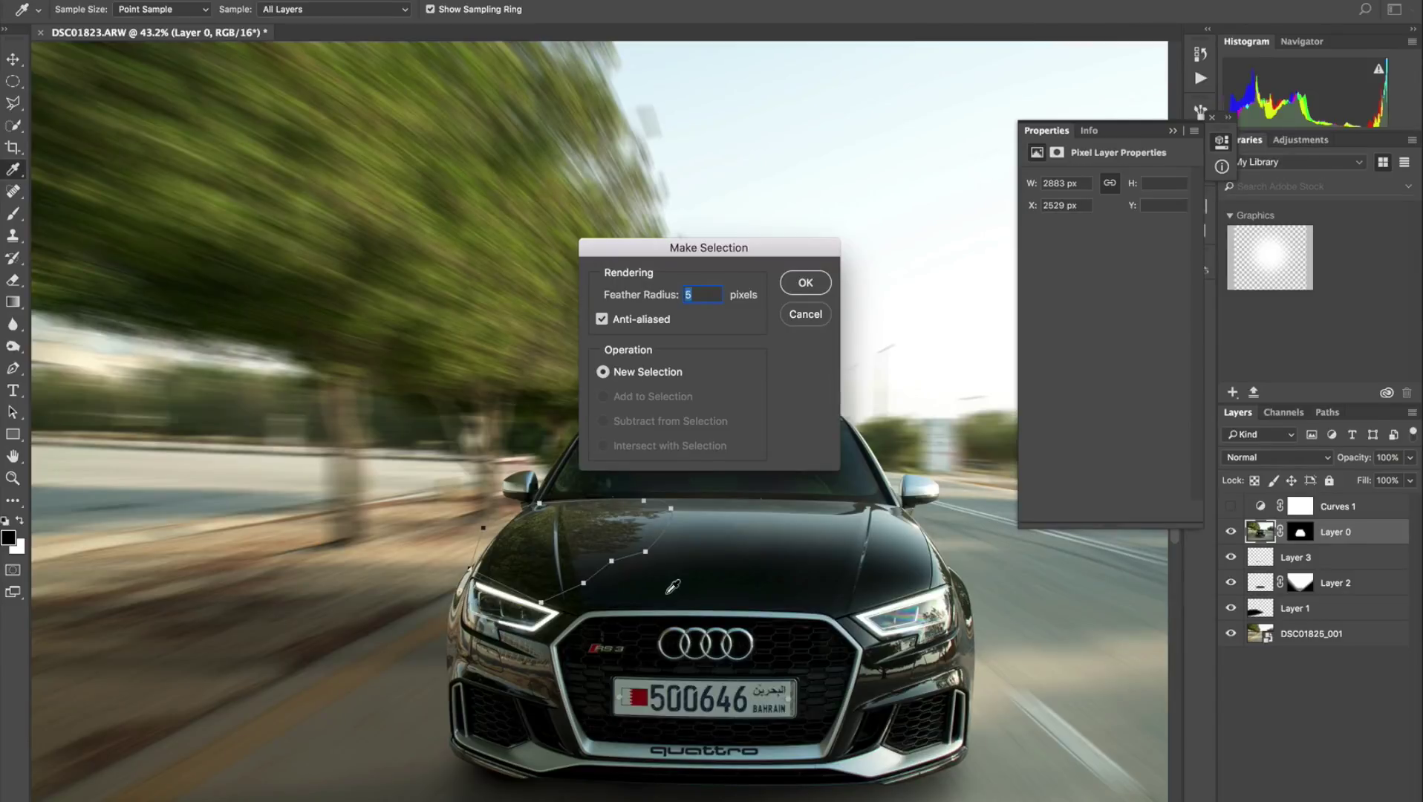
key(Return)
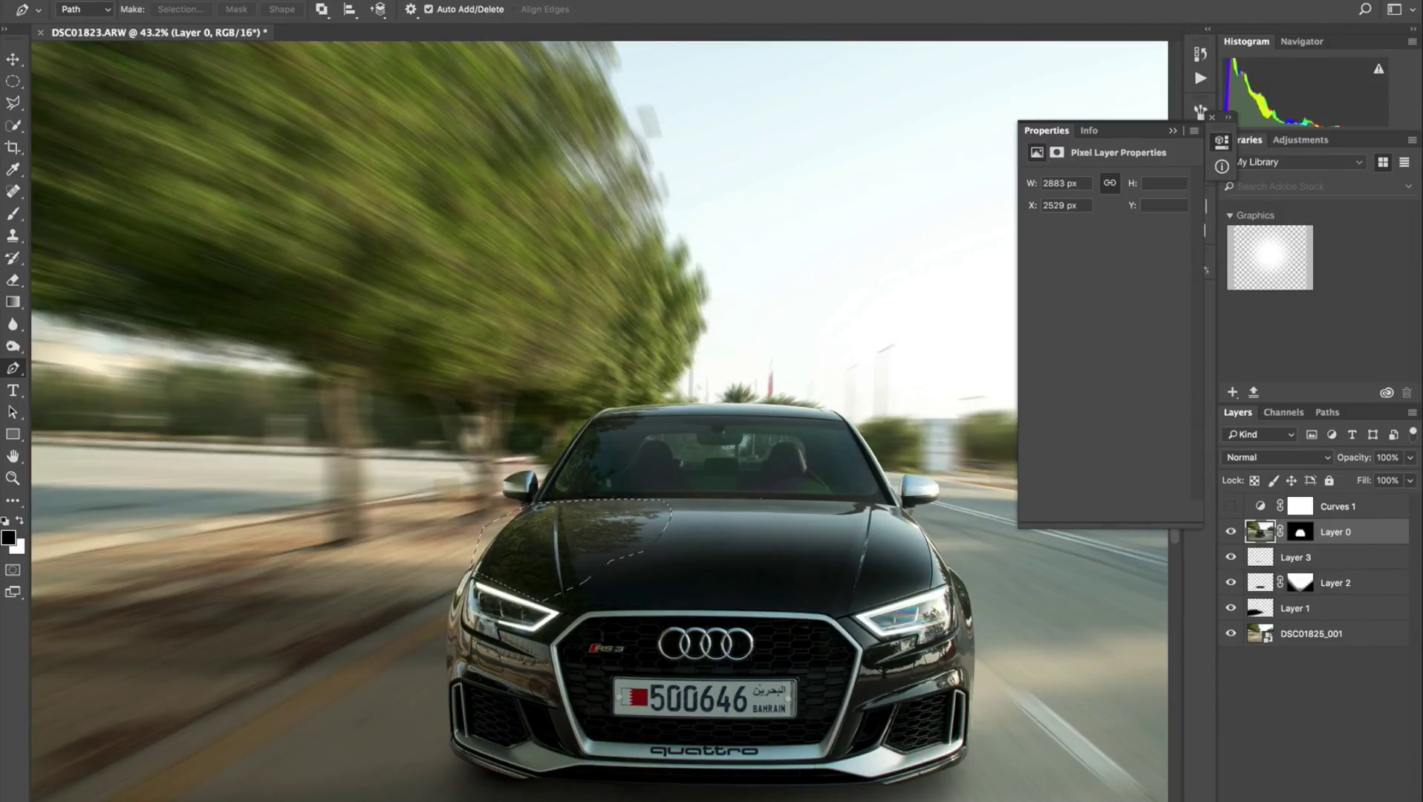
- Apply a Motion Blur at an 82° angle to the selected hood reflections, and deselect
click(416, 0)
mouse_move(470, 170)
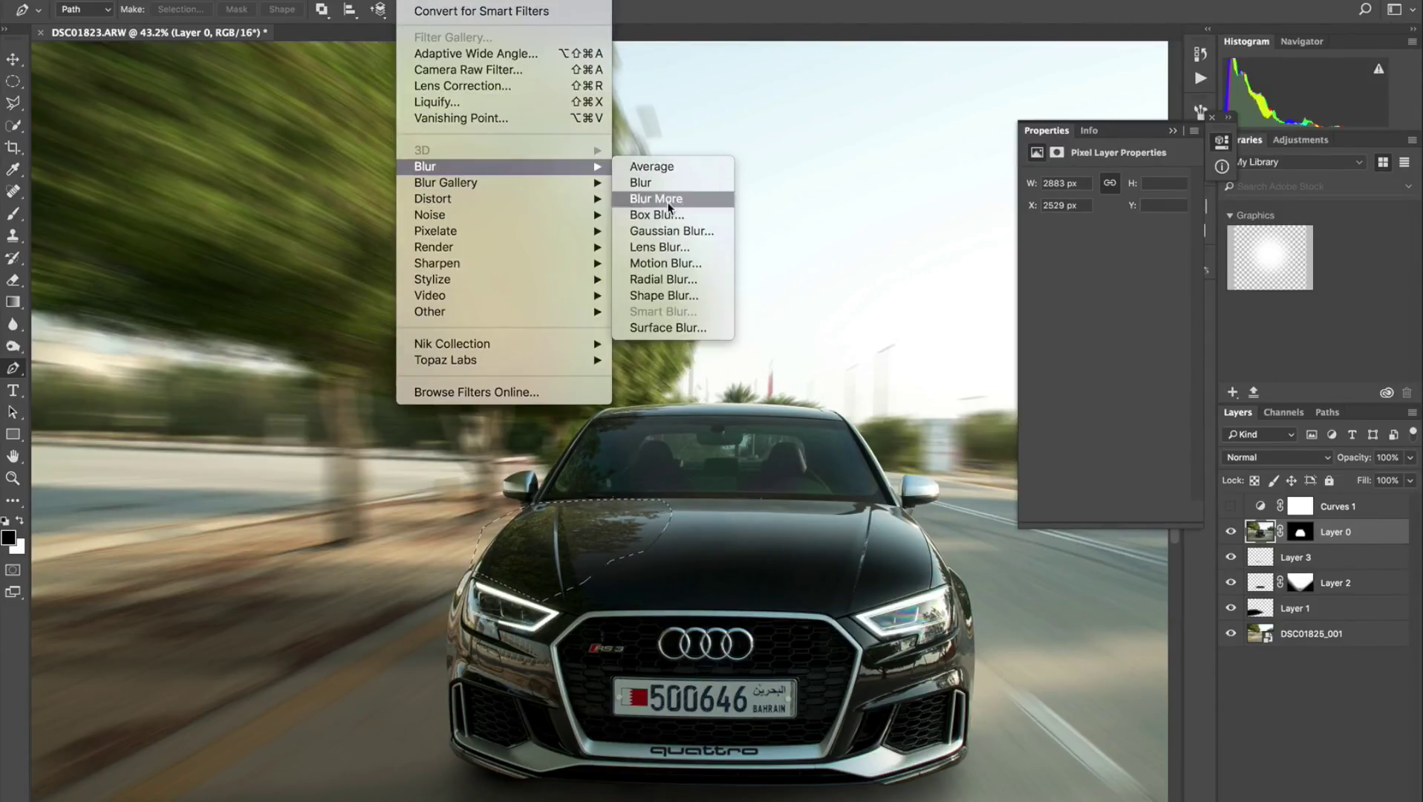
click(677, 264)
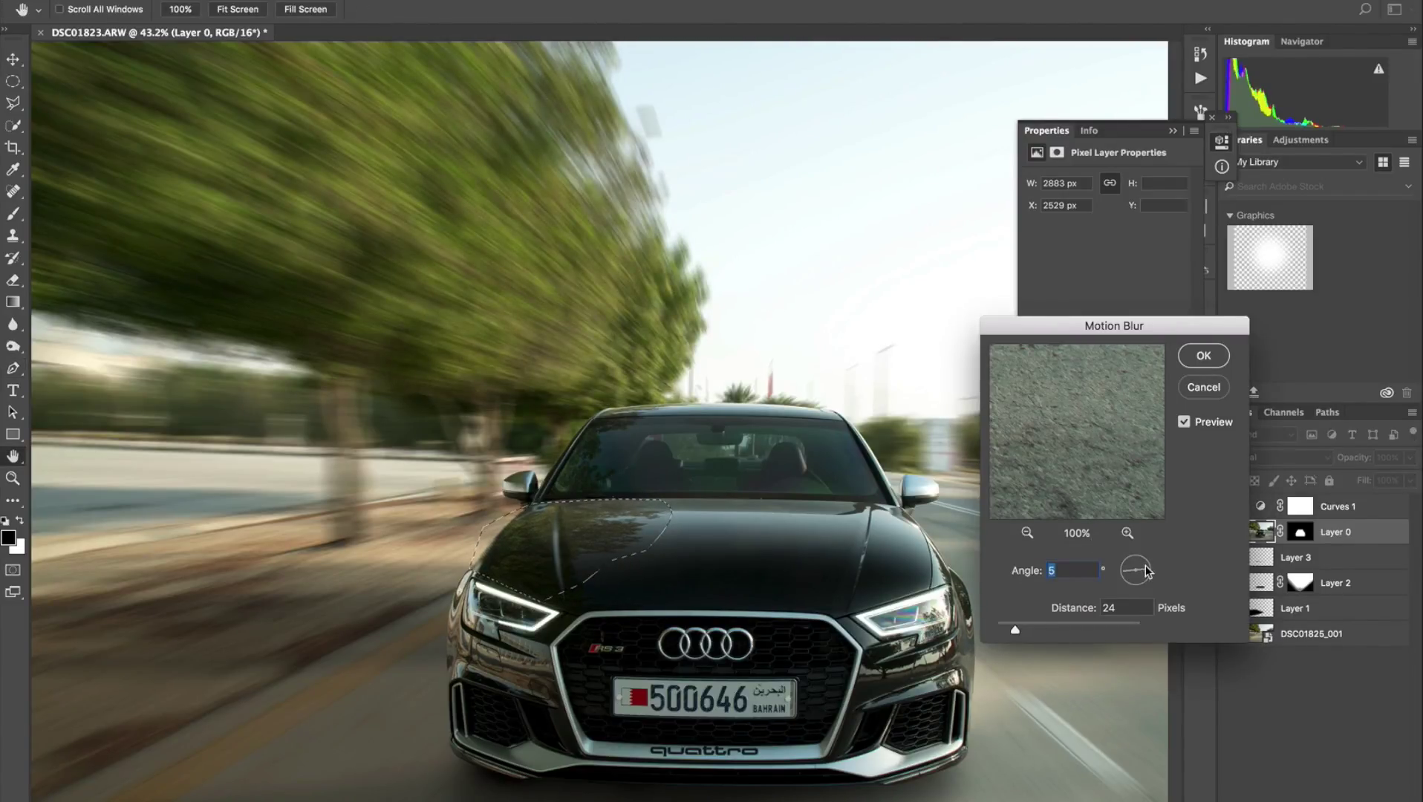
drag(1146, 573, 1138, 570)
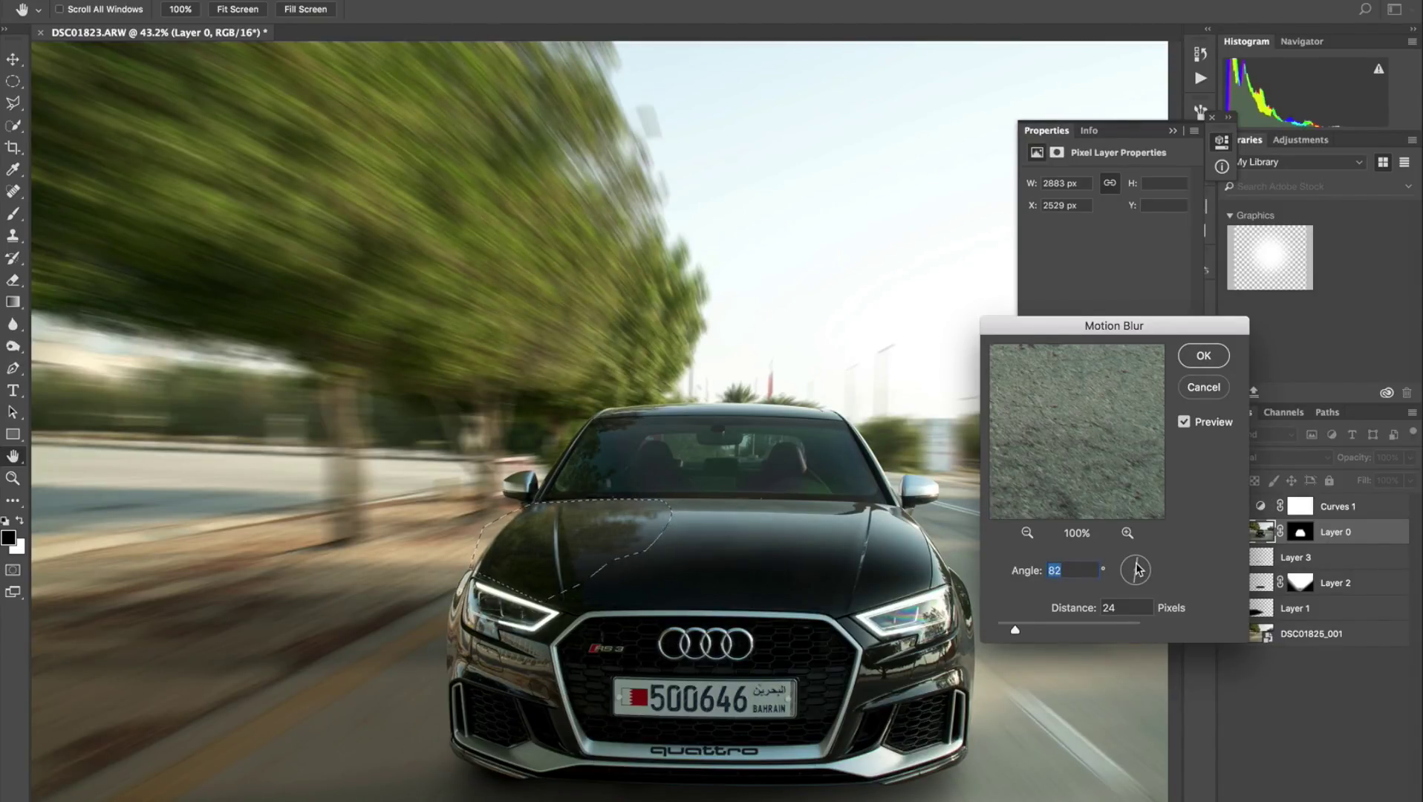
click(1210, 361)
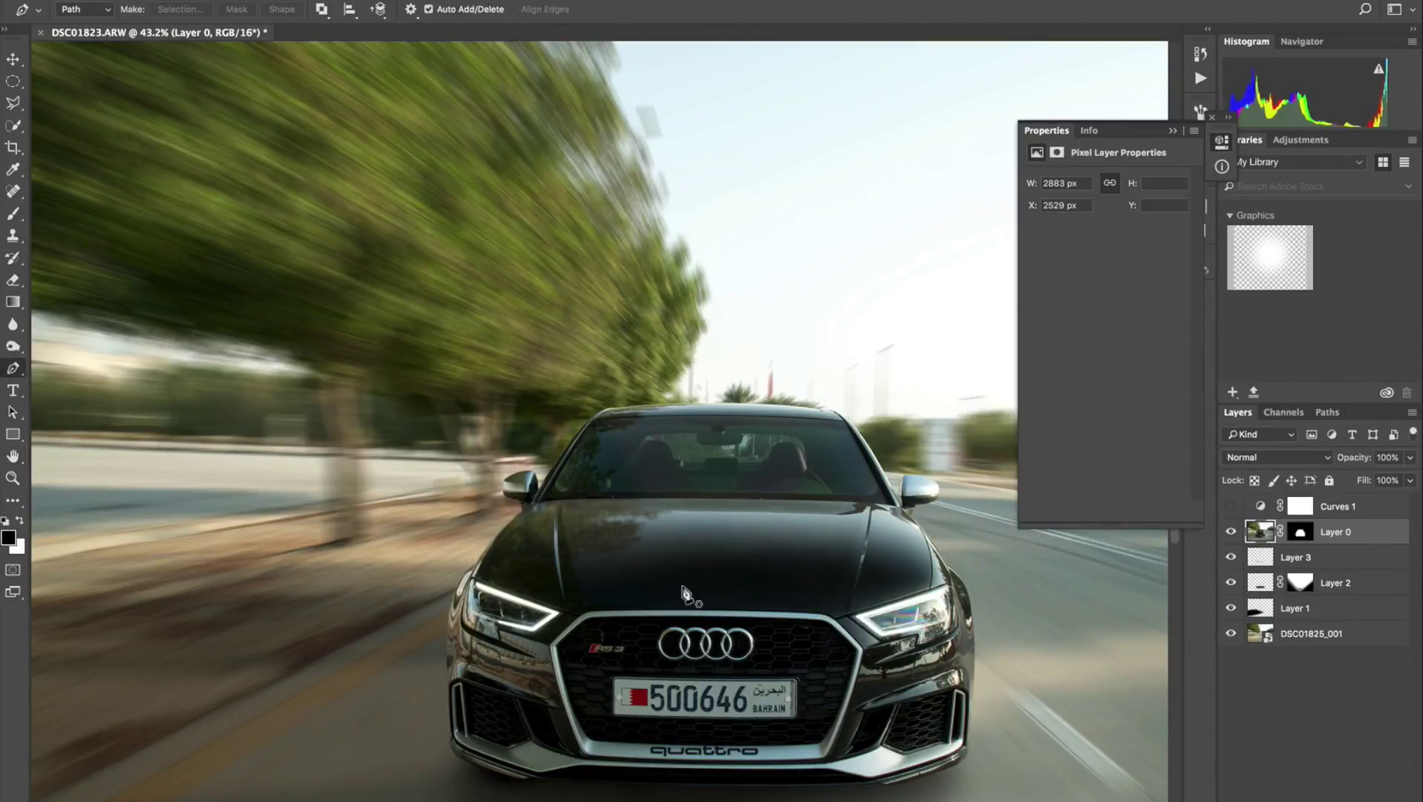
key(ctrl+d)
scroll(683, 592, down, 2)
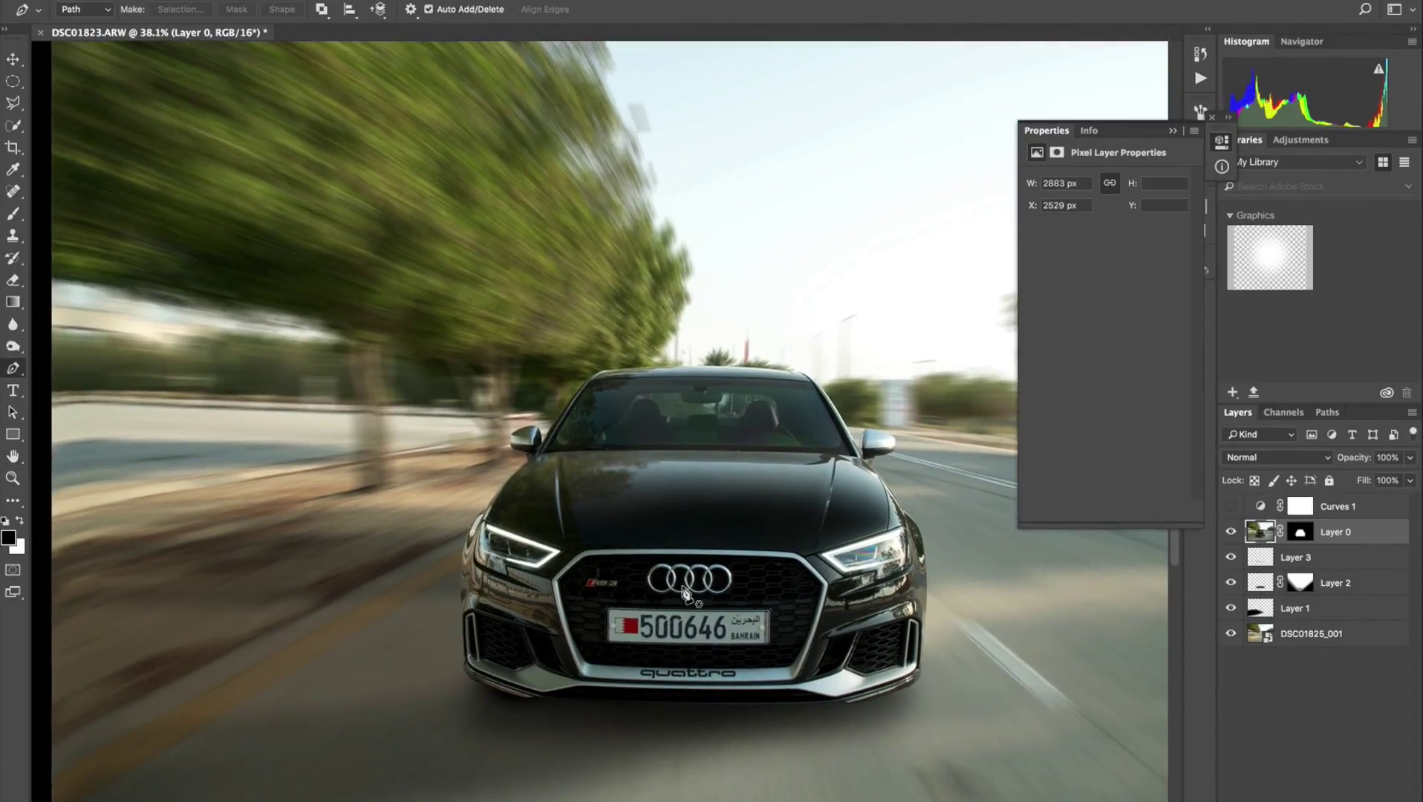
scroll(684, 592, down, 2)
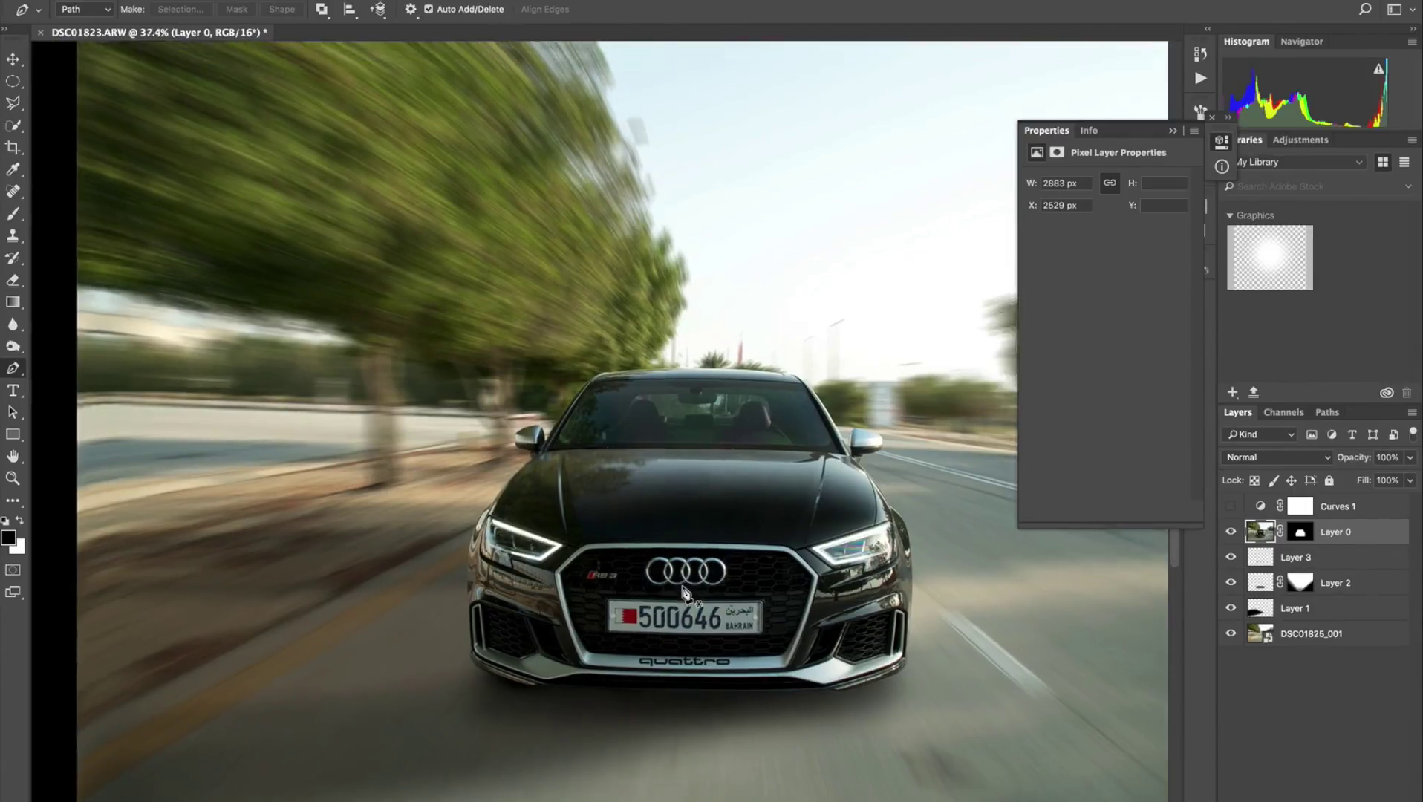
- Outline the bodywork around and below the left headlight with the Pen tool and make it a selection with a 2-pixel feather
scroll(683, 592, up, 2)
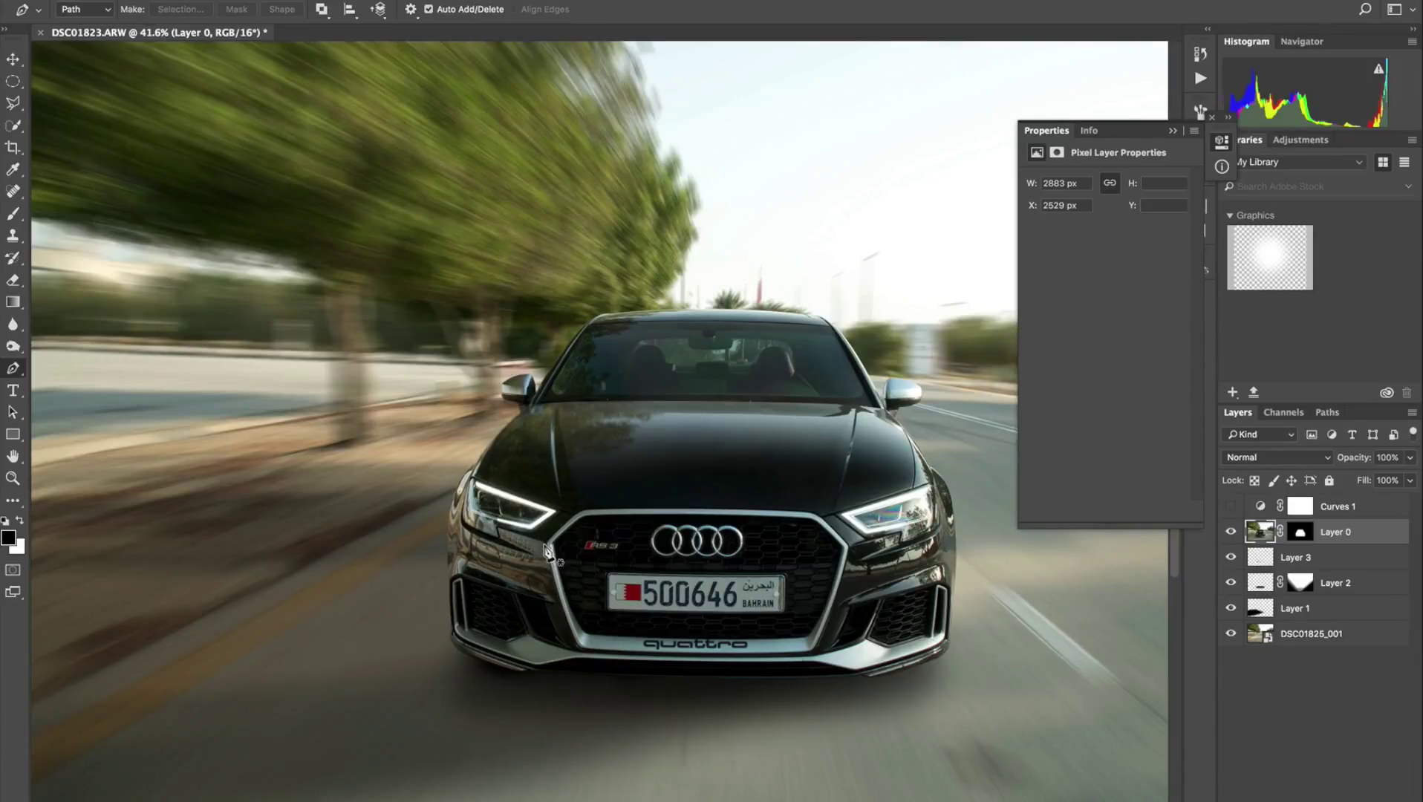
click(547, 549)
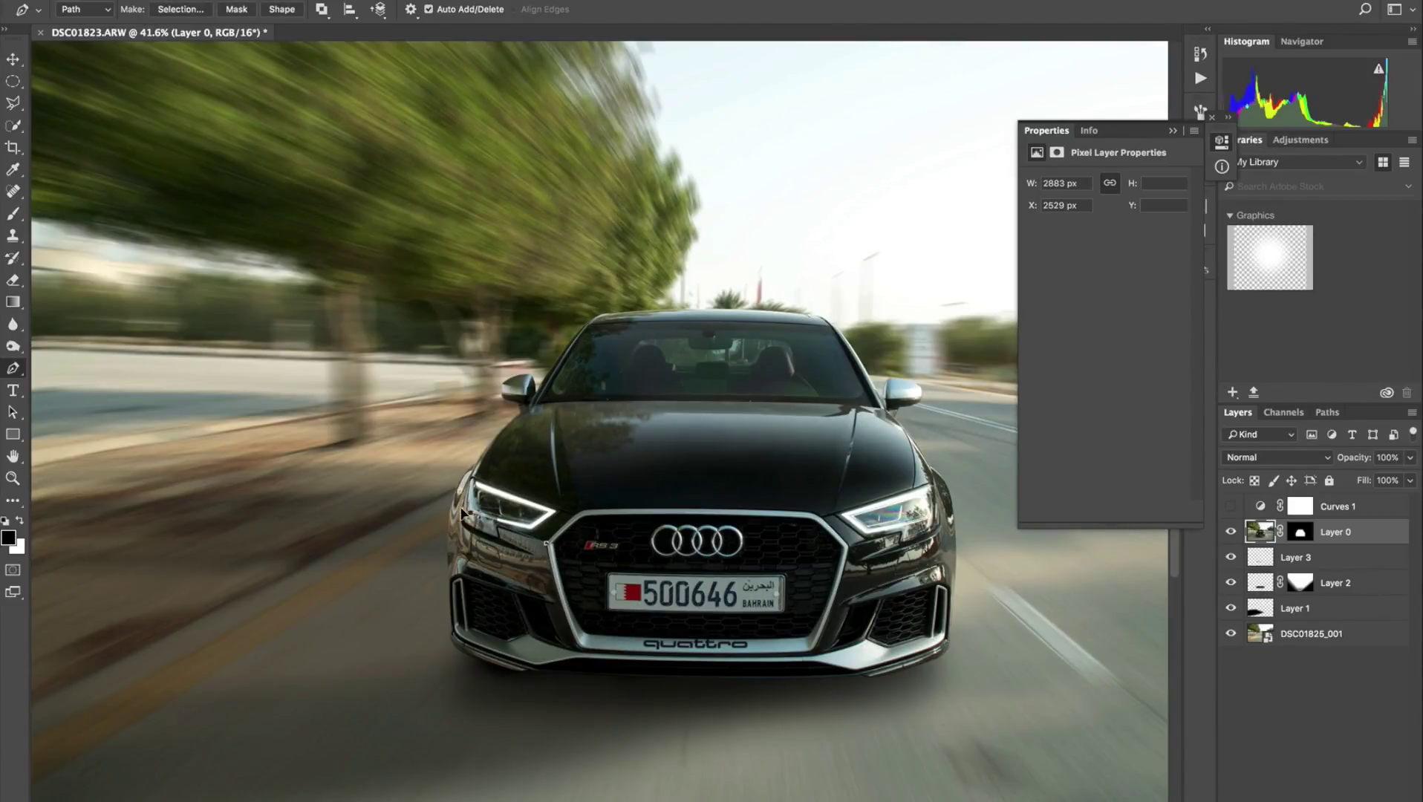
drag(470, 512, 473, 475)
click(447, 580)
drag(476, 579, 500, 589)
click(559, 602)
click(548, 549)
right_click(511, 563)
click(576, 643)
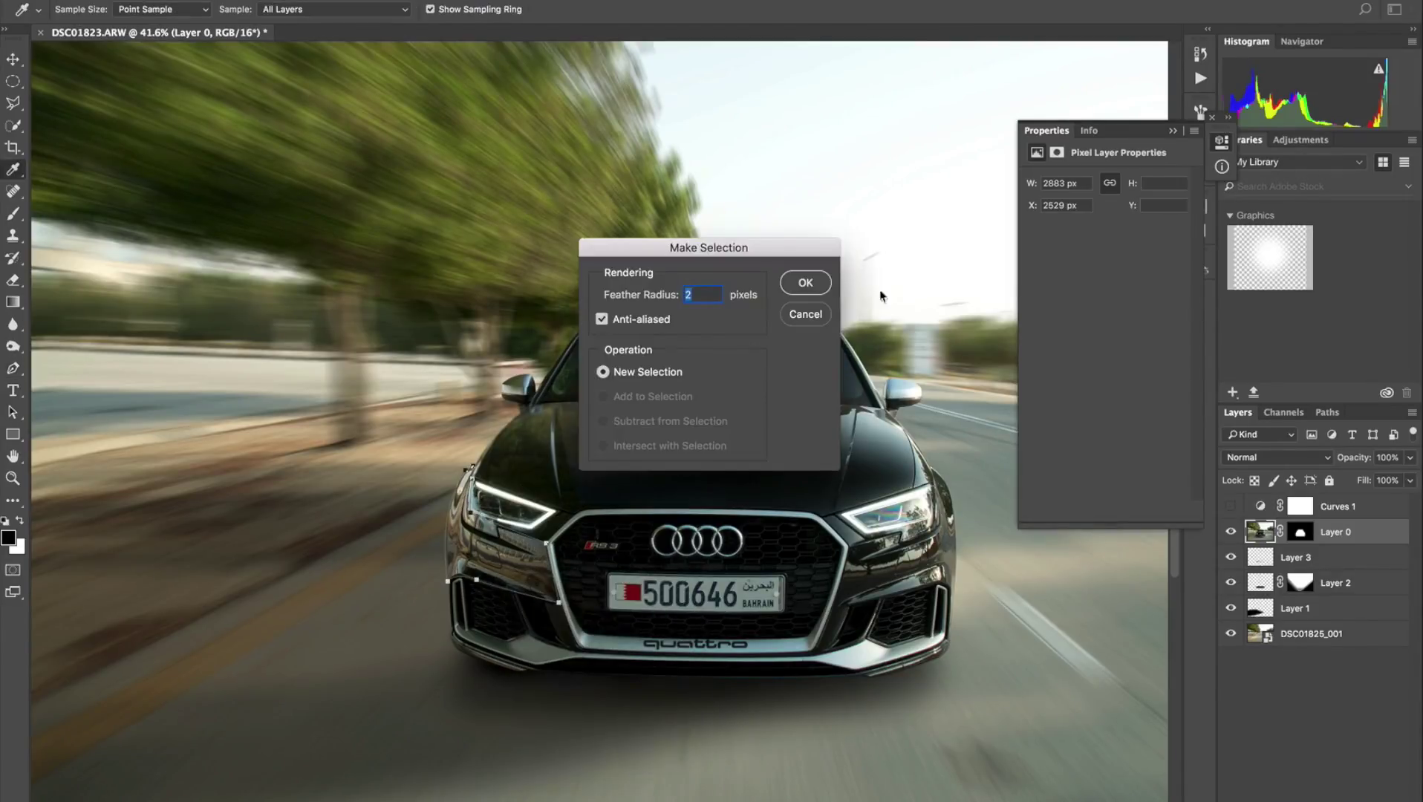
click(823, 279)
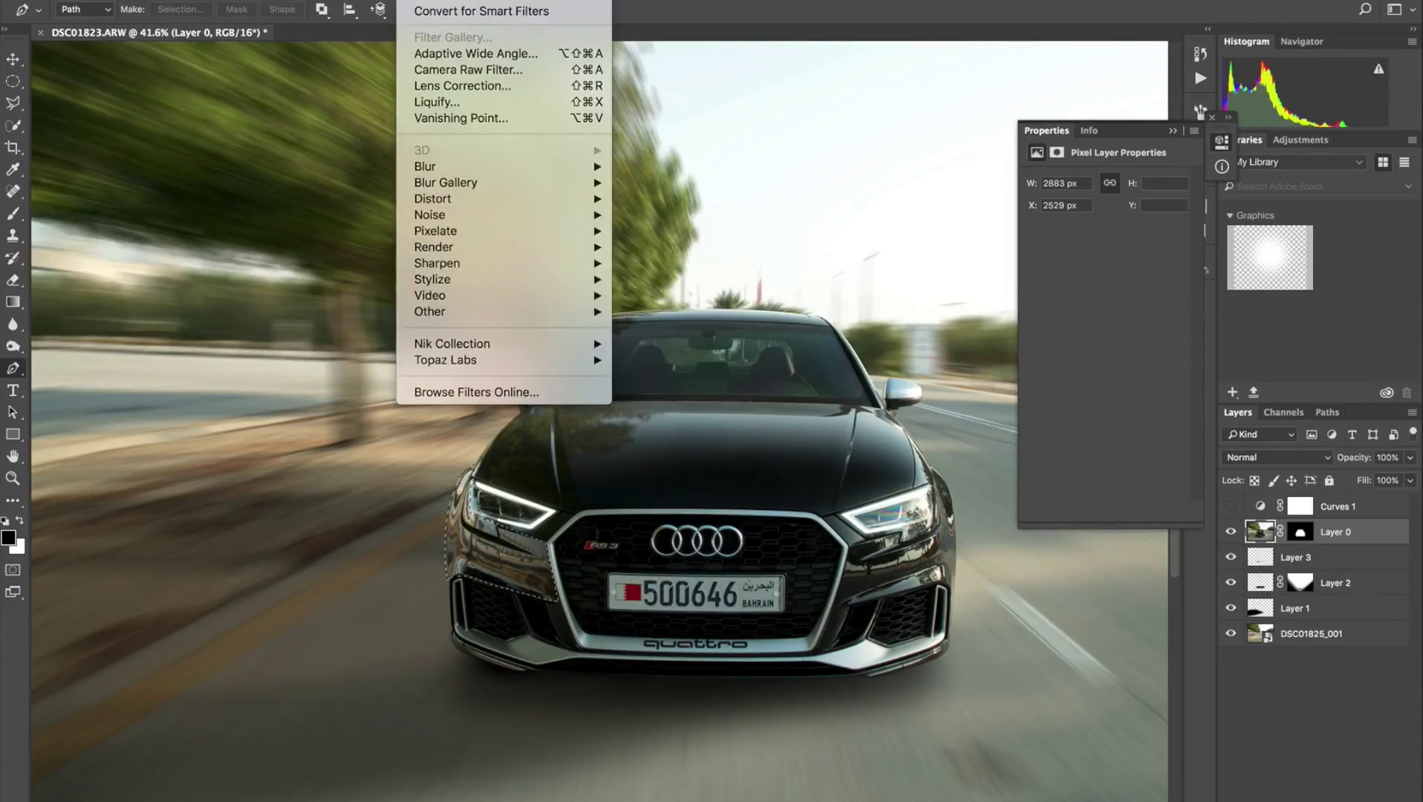
- Reapply the last Motion Blur to the selected bodywork below the left headlight, and deselect
click(508, 371)
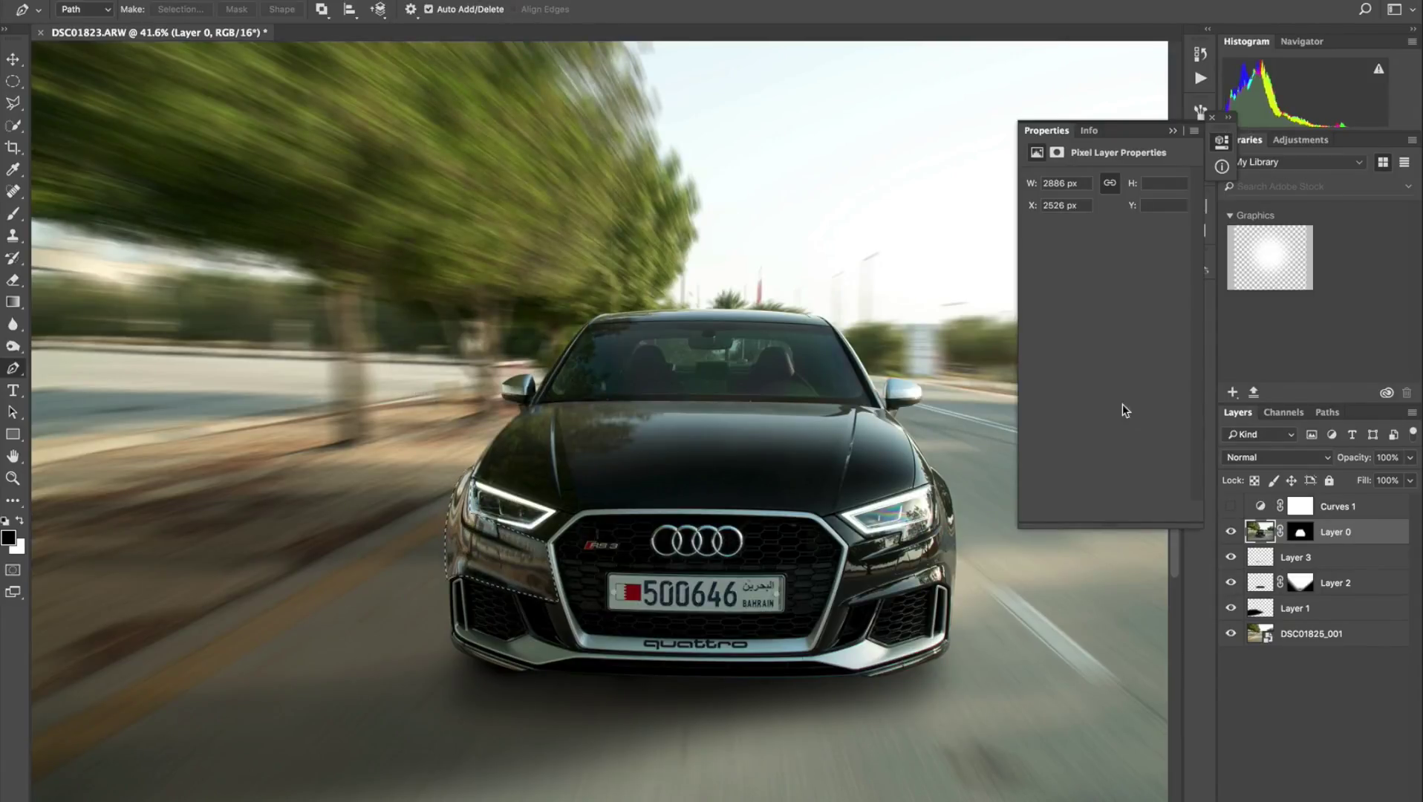
key(ctrl+d)
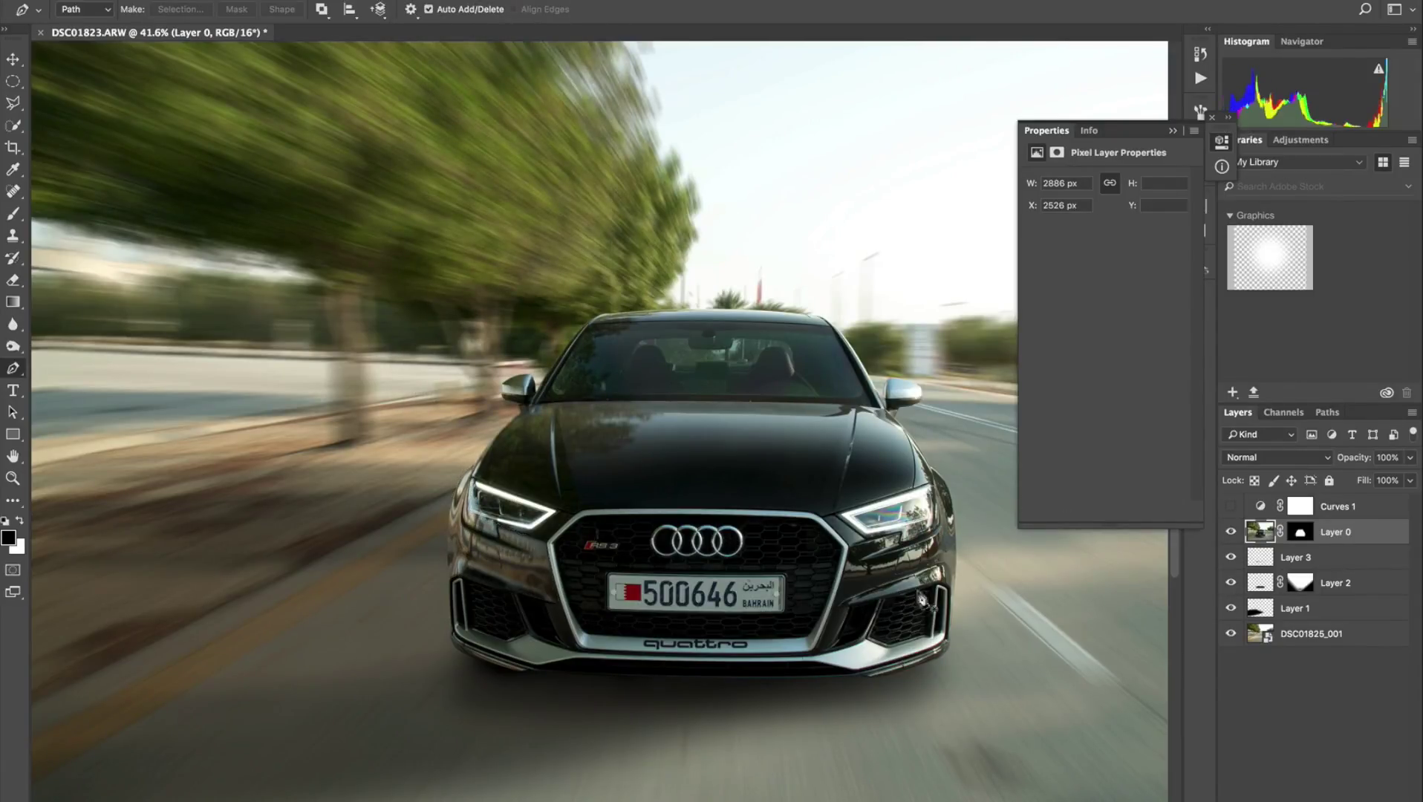
scroll(984, 602, down, 2)
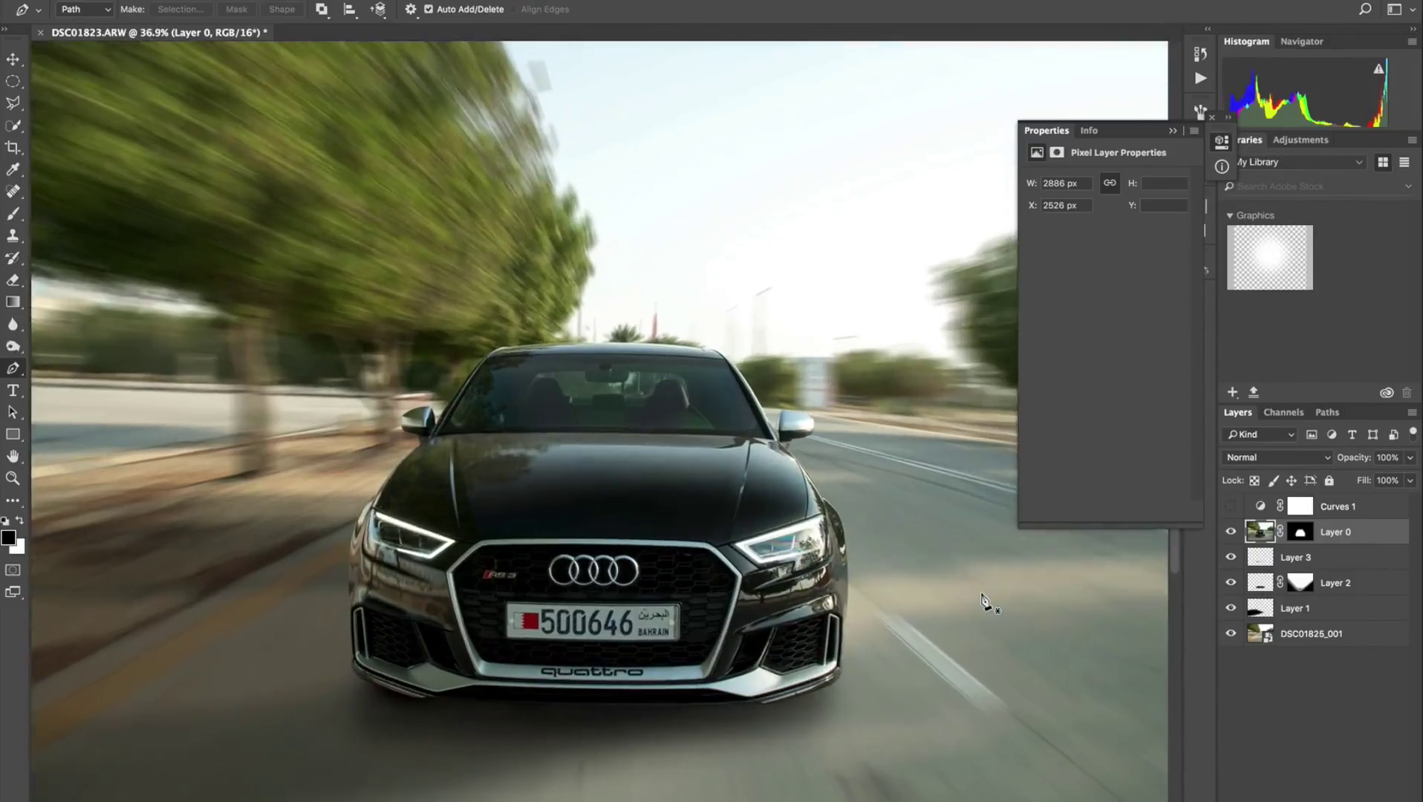
- Outline the fender and bumper area around the right headlight with the Pen tool and convert the path into a selection
scroll(984, 601, up, 2)
scroll(598, 423, up, 1)
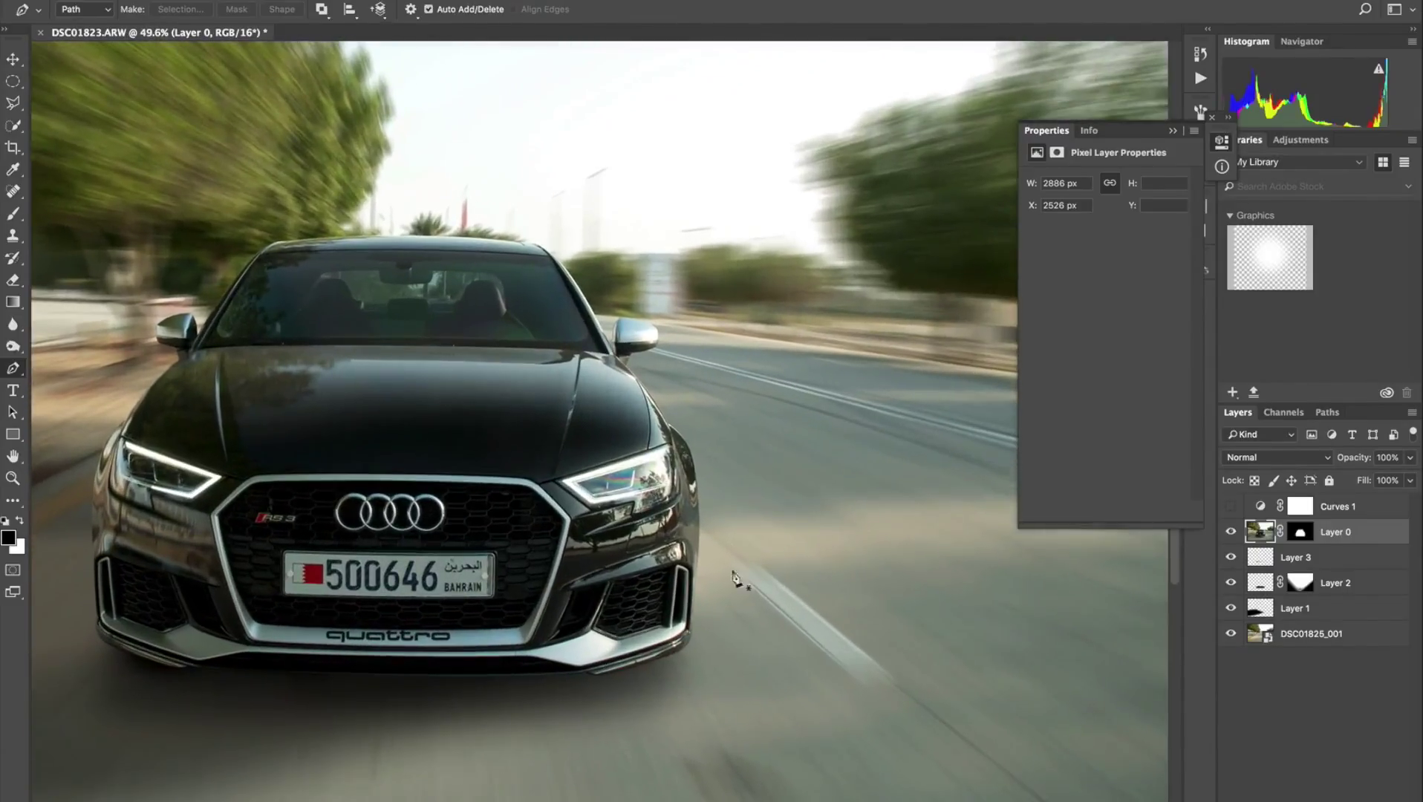
click(571, 517)
click(671, 428)
click(674, 466)
click(703, 548)
click(561, 569)
right_click(574, 526)
click(623, 572)
key(Return)
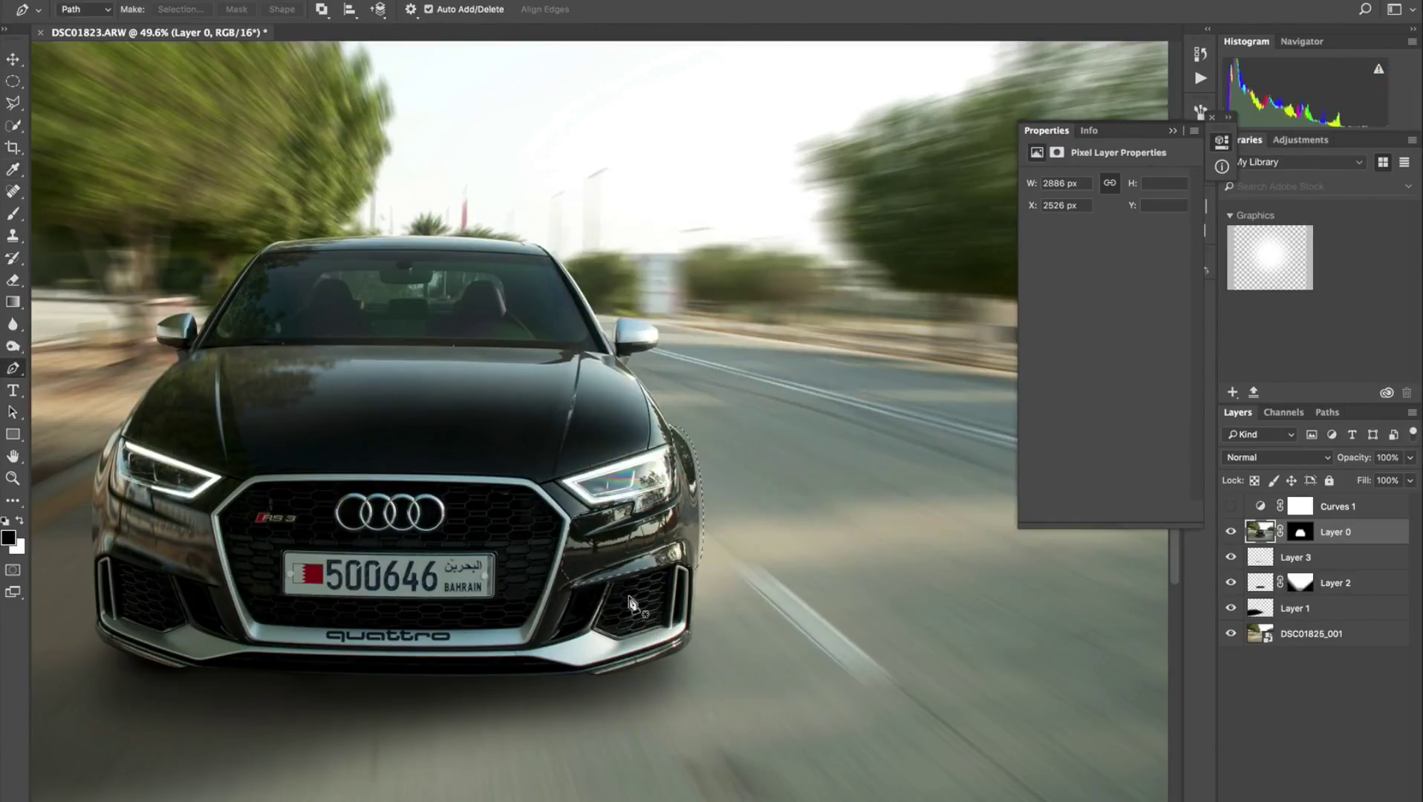
- Reapply the last Motion Blur to the selected bodywork around the right headlight, and deselect
click(416, 0)
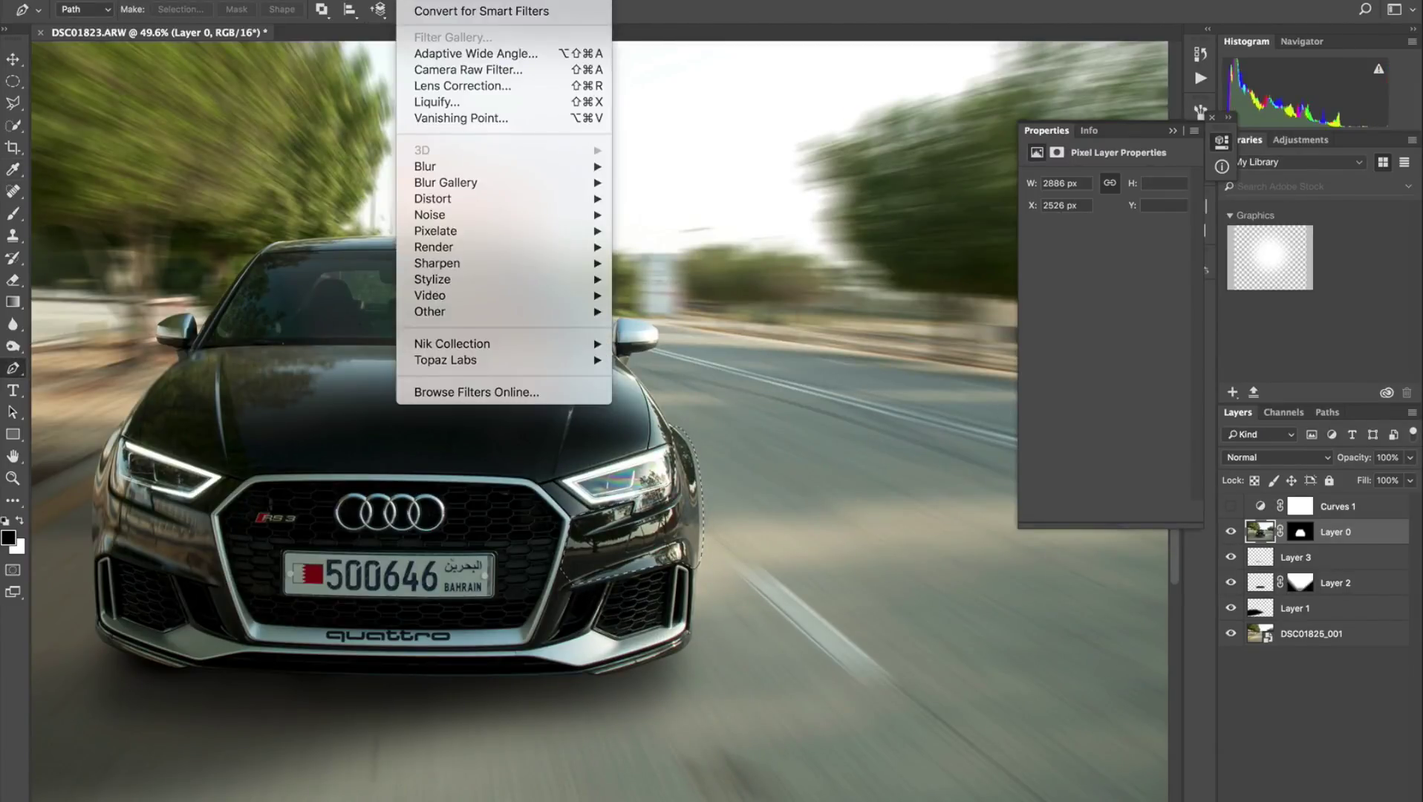
key(Escape)
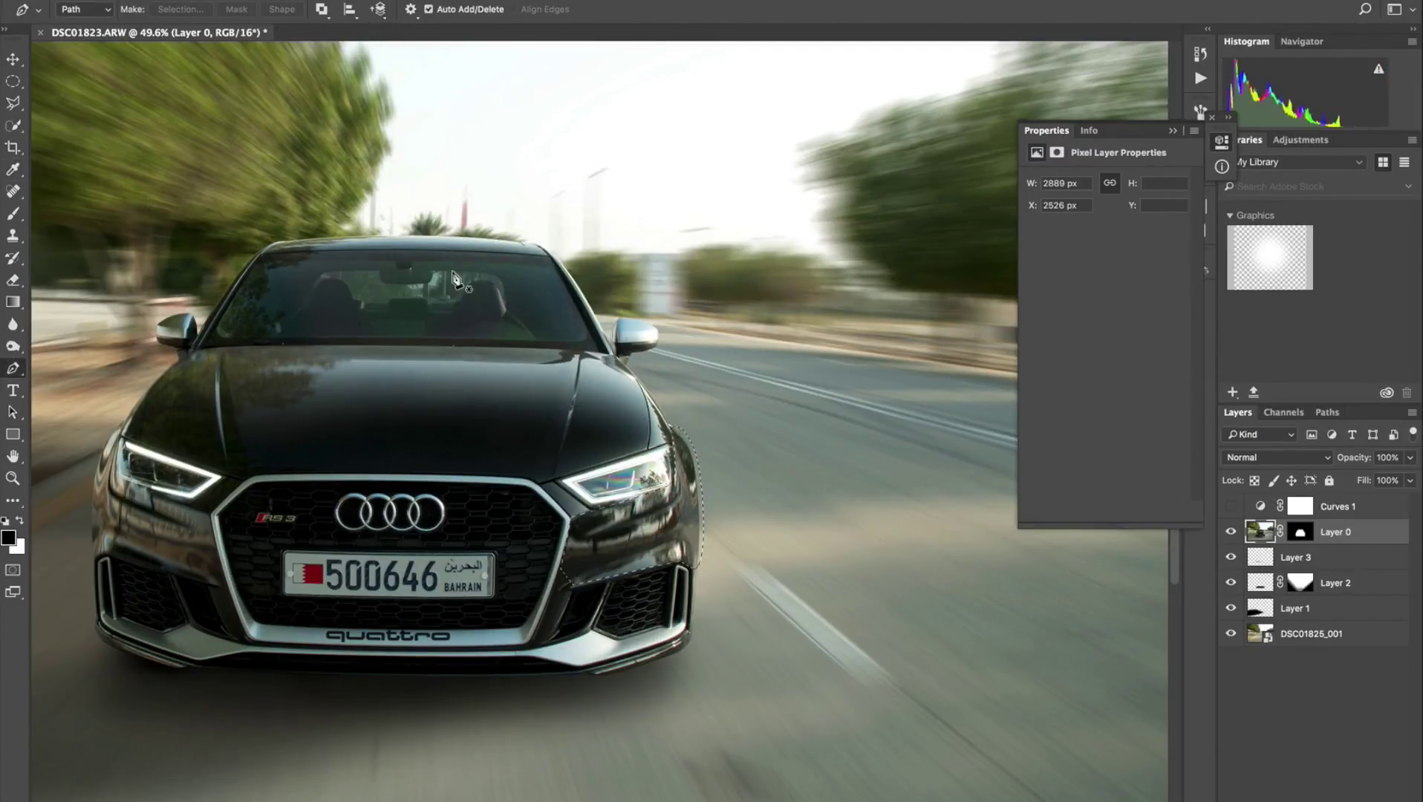
scroll(453, 276, down, 5)
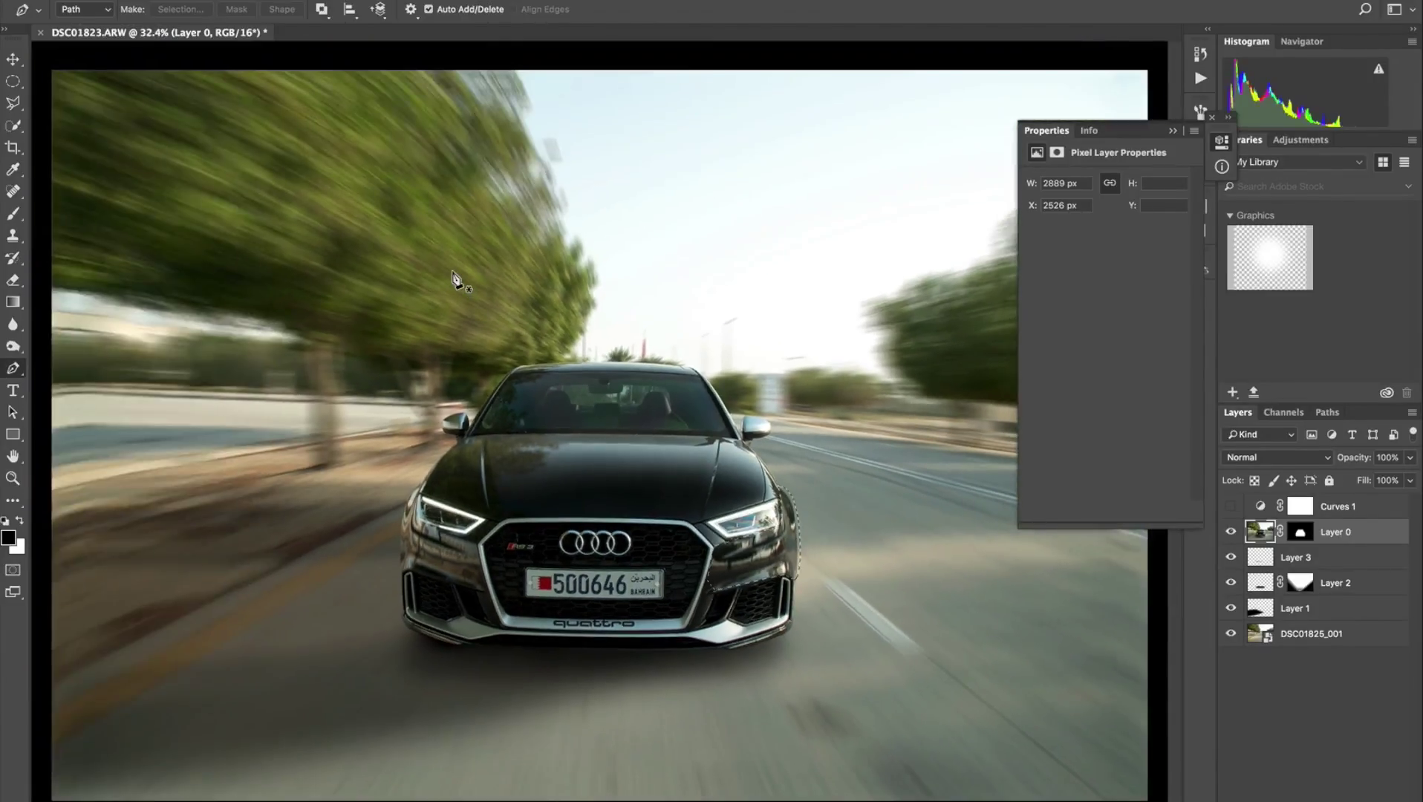
scroll(709, 465, up, 5)
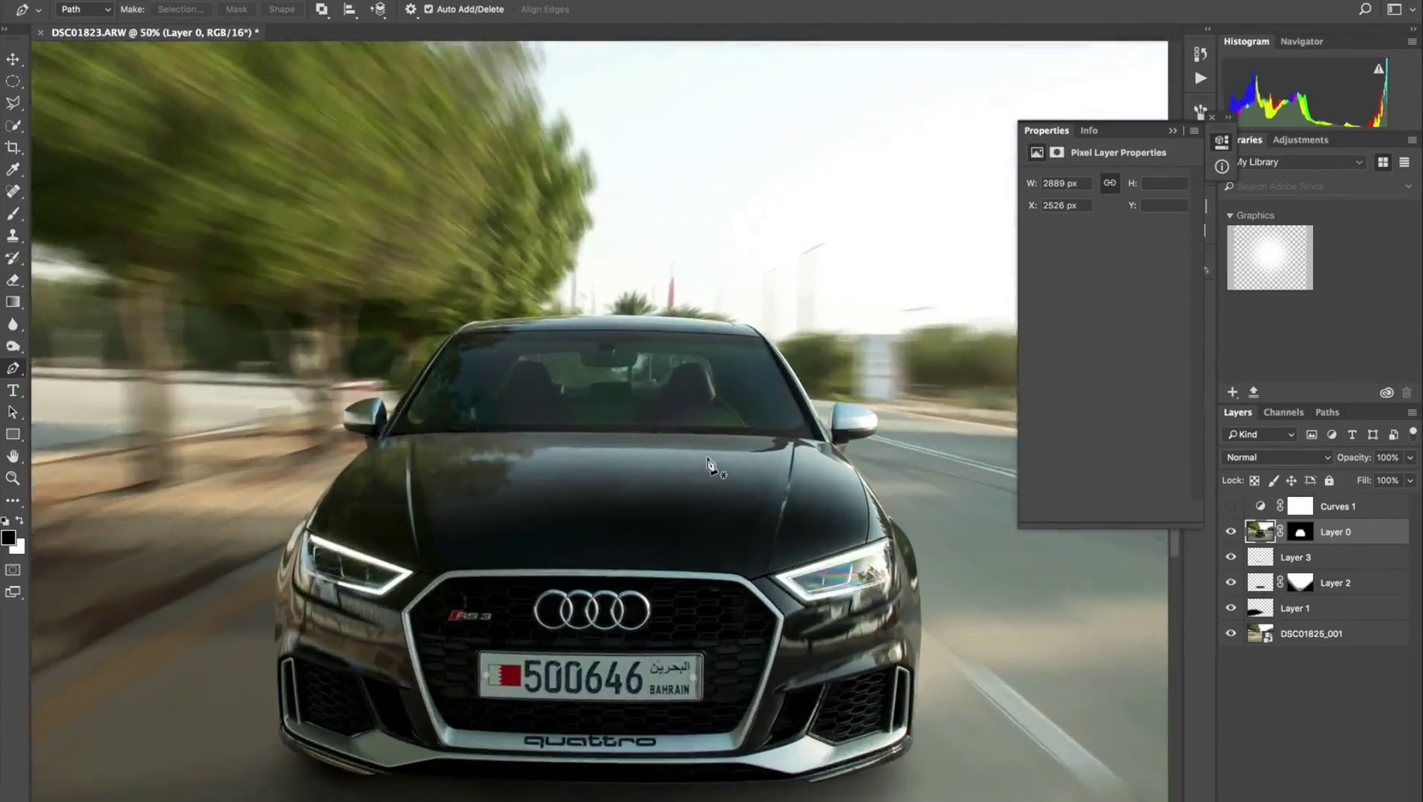
- Outline the rear window seen through the windshield with the Pen tool, around the mirror and headrests, and convert the path into a selection
scroll(710, 465, up, 3)
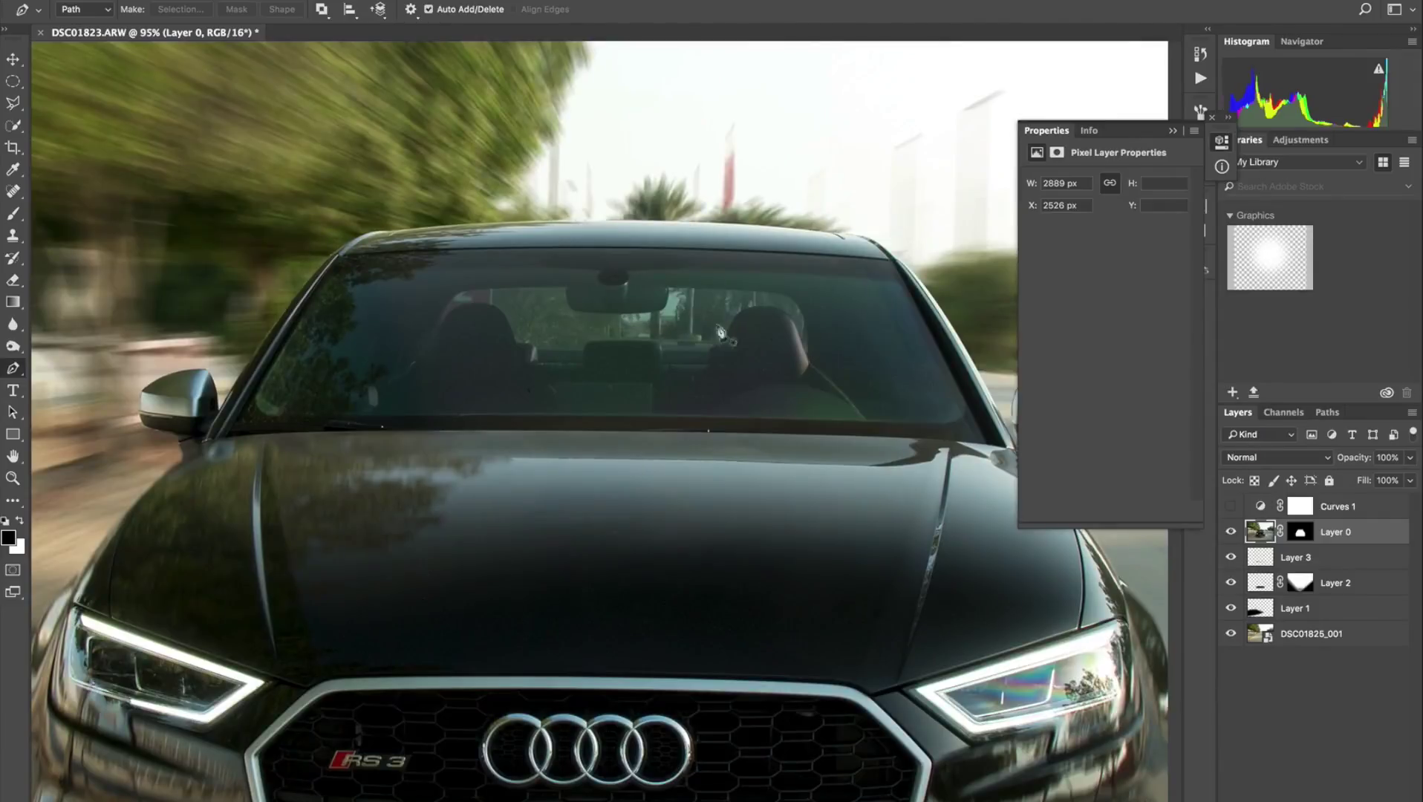
scroll(446, 352, up, 2)
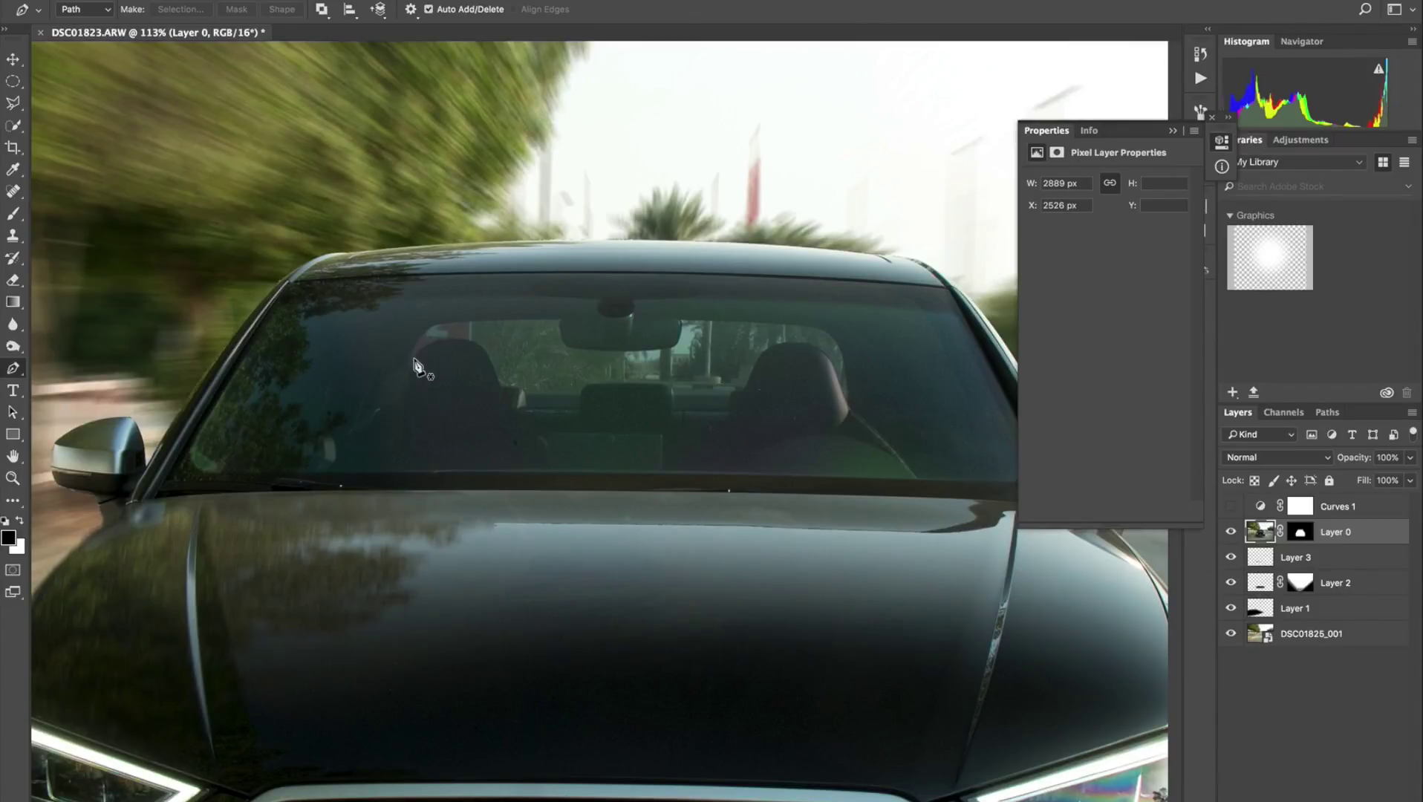
click(413, 357)
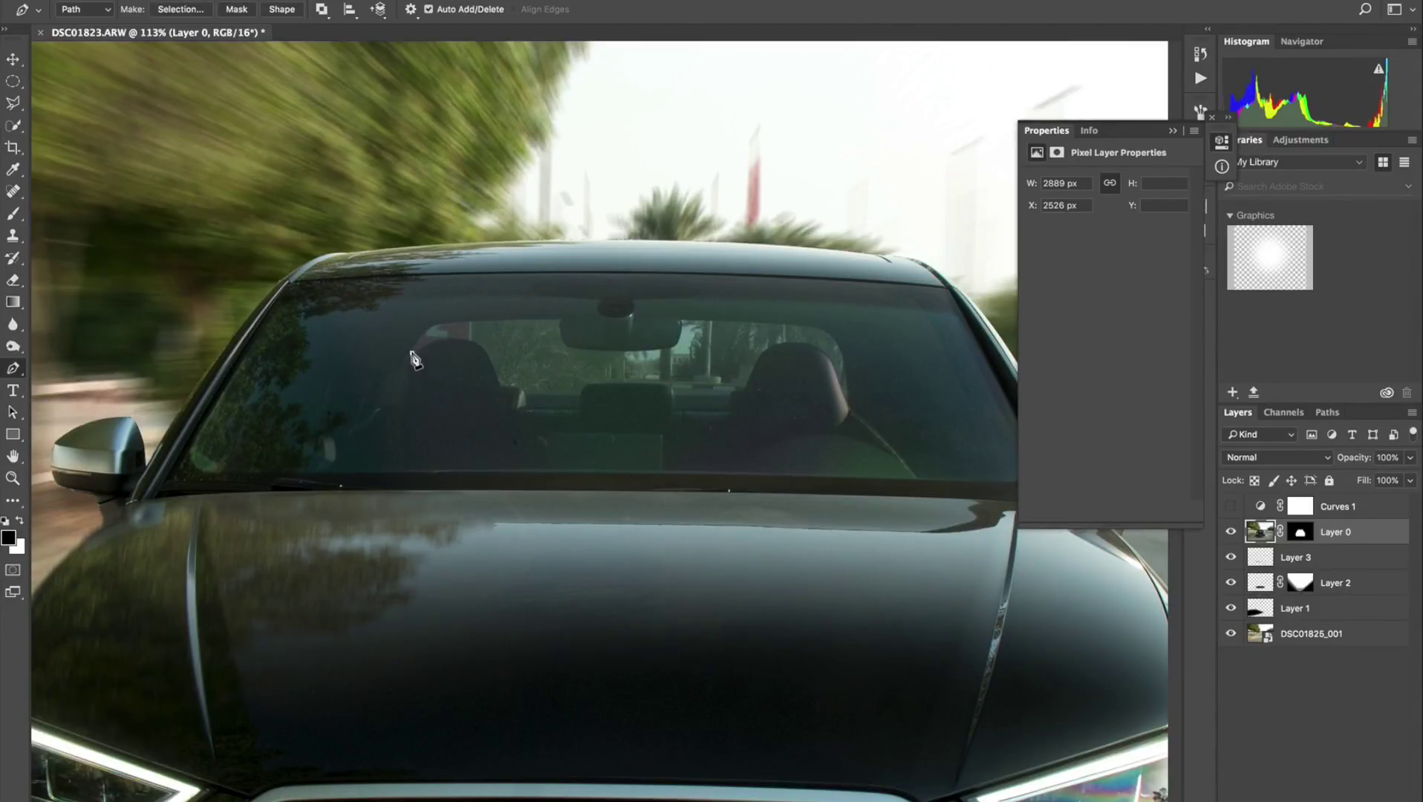
click(445, 324)
click(560, 320)
click(564, 345)
click(676, 347)
click(682, 321)
click(818, 330)
click(847, 398)
click(755, 364)
click(672, 397)
click(526, 392)
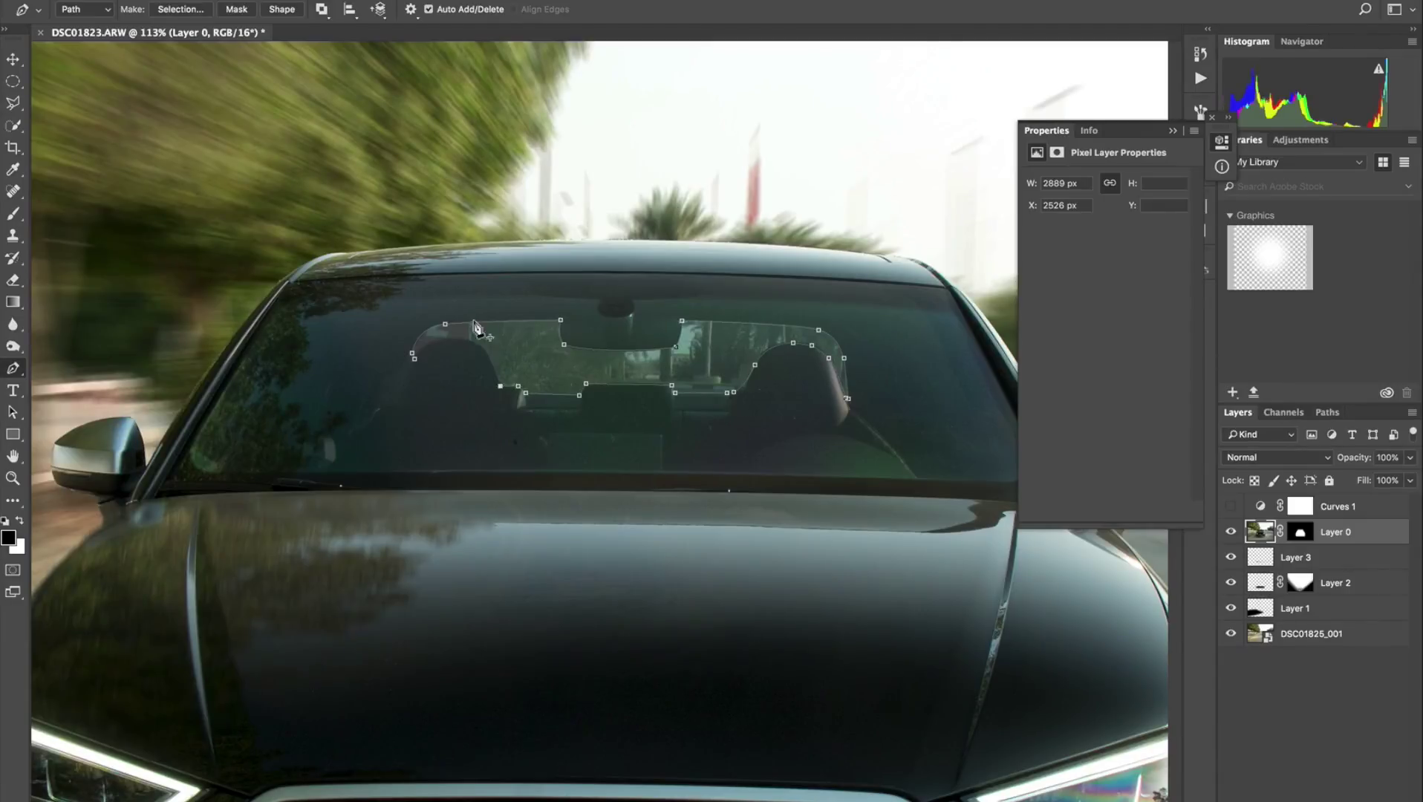
click(501, 385)
click(473, 341)
click(430, 342)
click(412, 357)
right_click(605, 349)
click(610, 419)
key(Return)
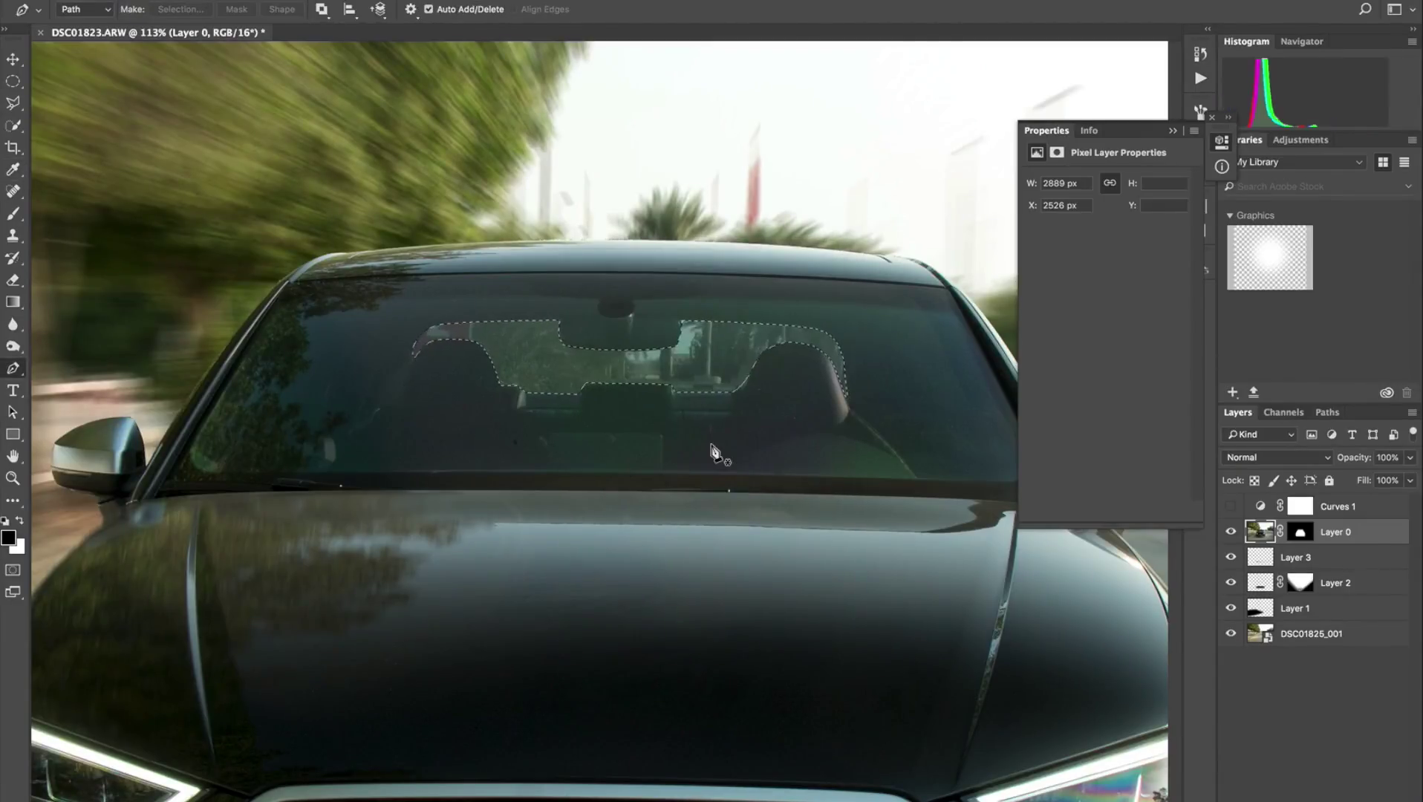
- Paint black with the soft Brush at 8% flow on Layer 0's mask inside the rear-window selection to reveal the blurred background, and deselect
scroll(669, 438, down, 1)
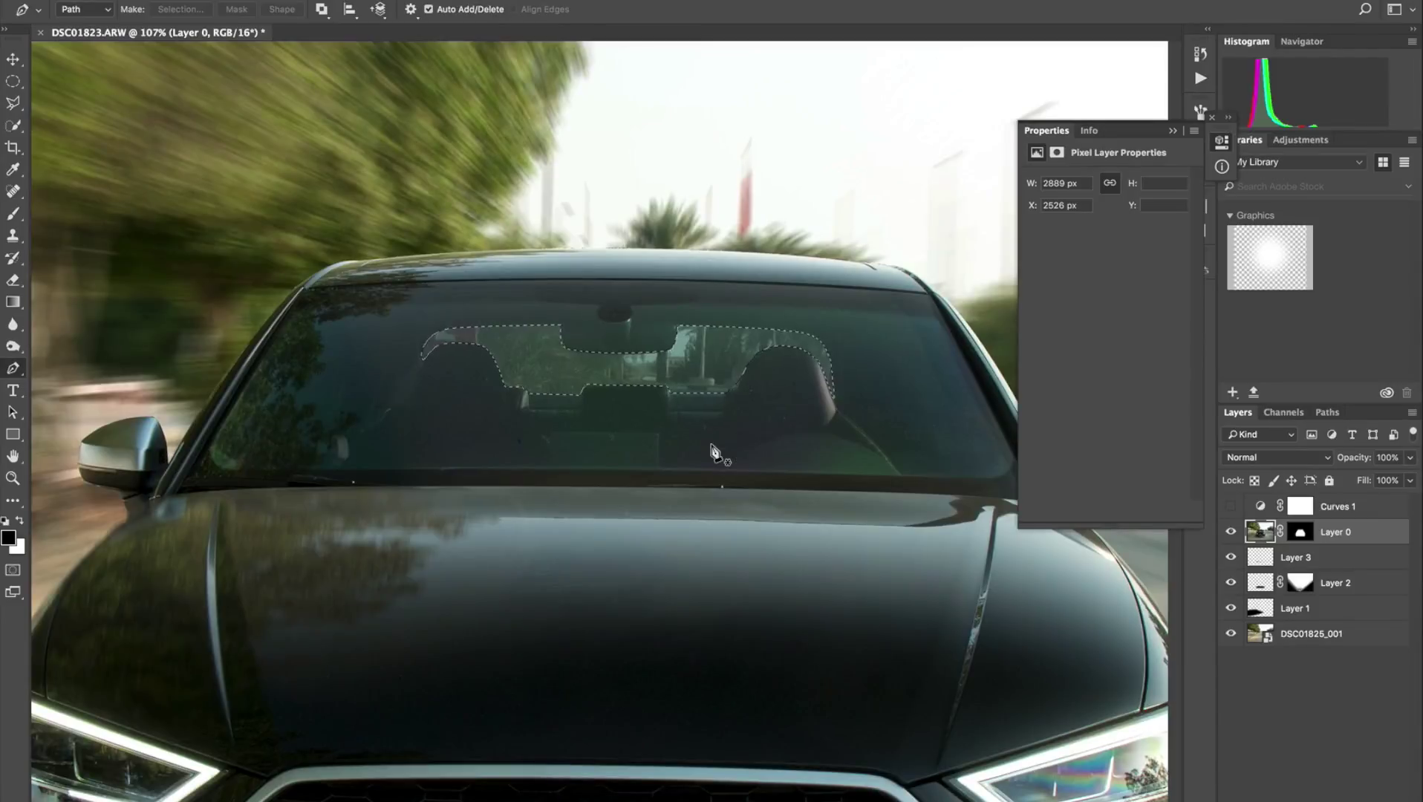
key(b)
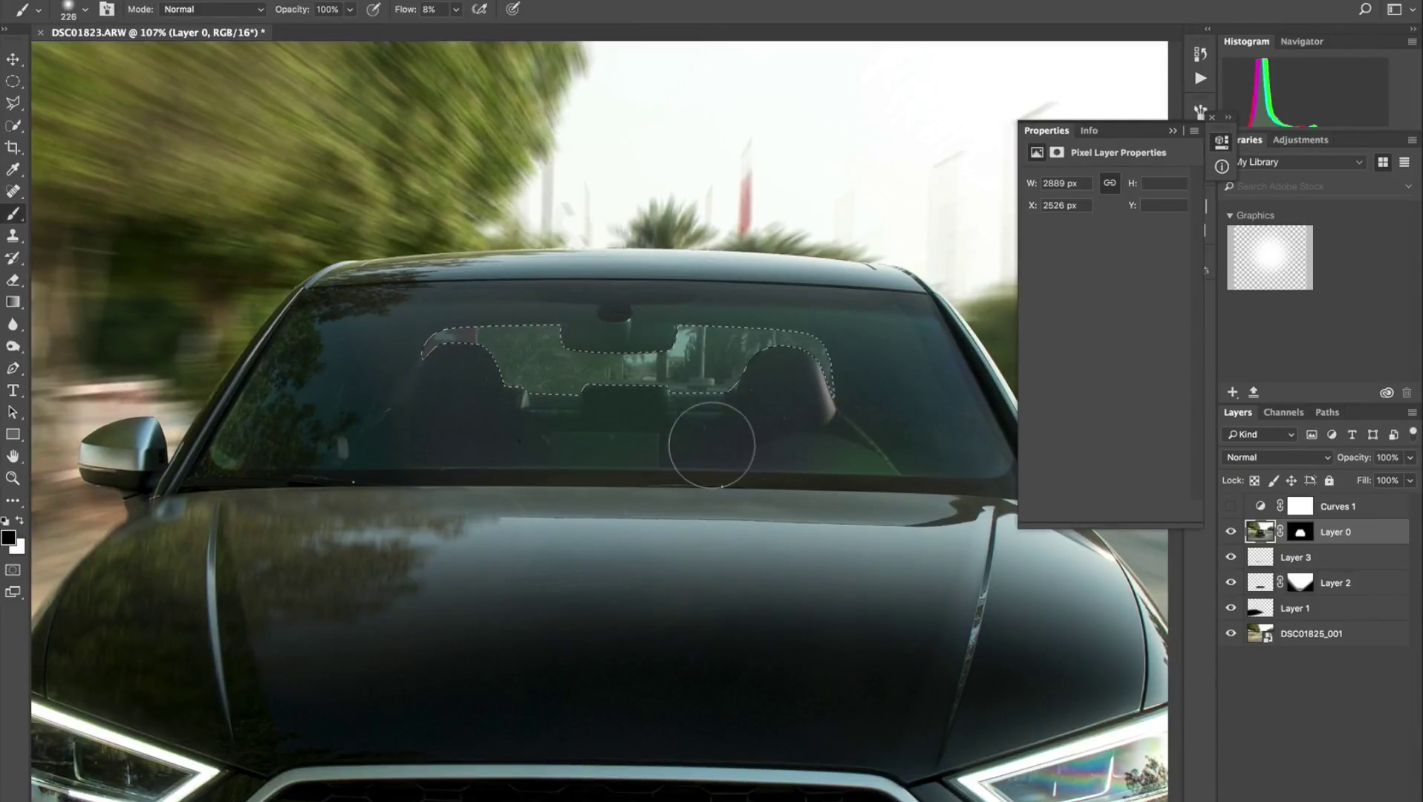
click(1299, 532)
key(x)
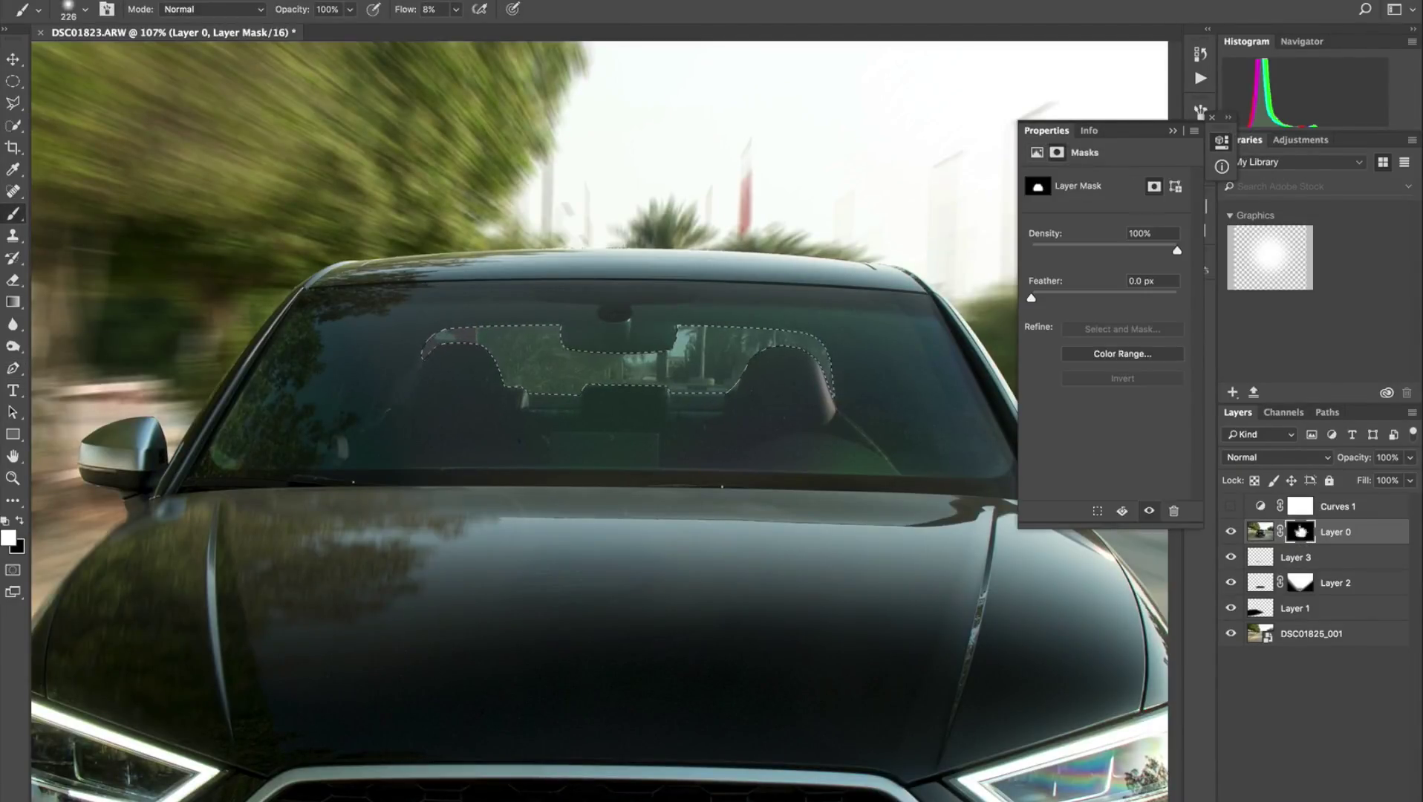
key(x)
mouse_move(715, 327)
mouse_down()
mouse_move(736, 347)
mouse_move(470, 375)
mouse_move(841, 388)
mouse_move(769, 355)
mouse_move(508, 381)
mouse_move(677, 438)
mouse_up()
key(ctrl+d)
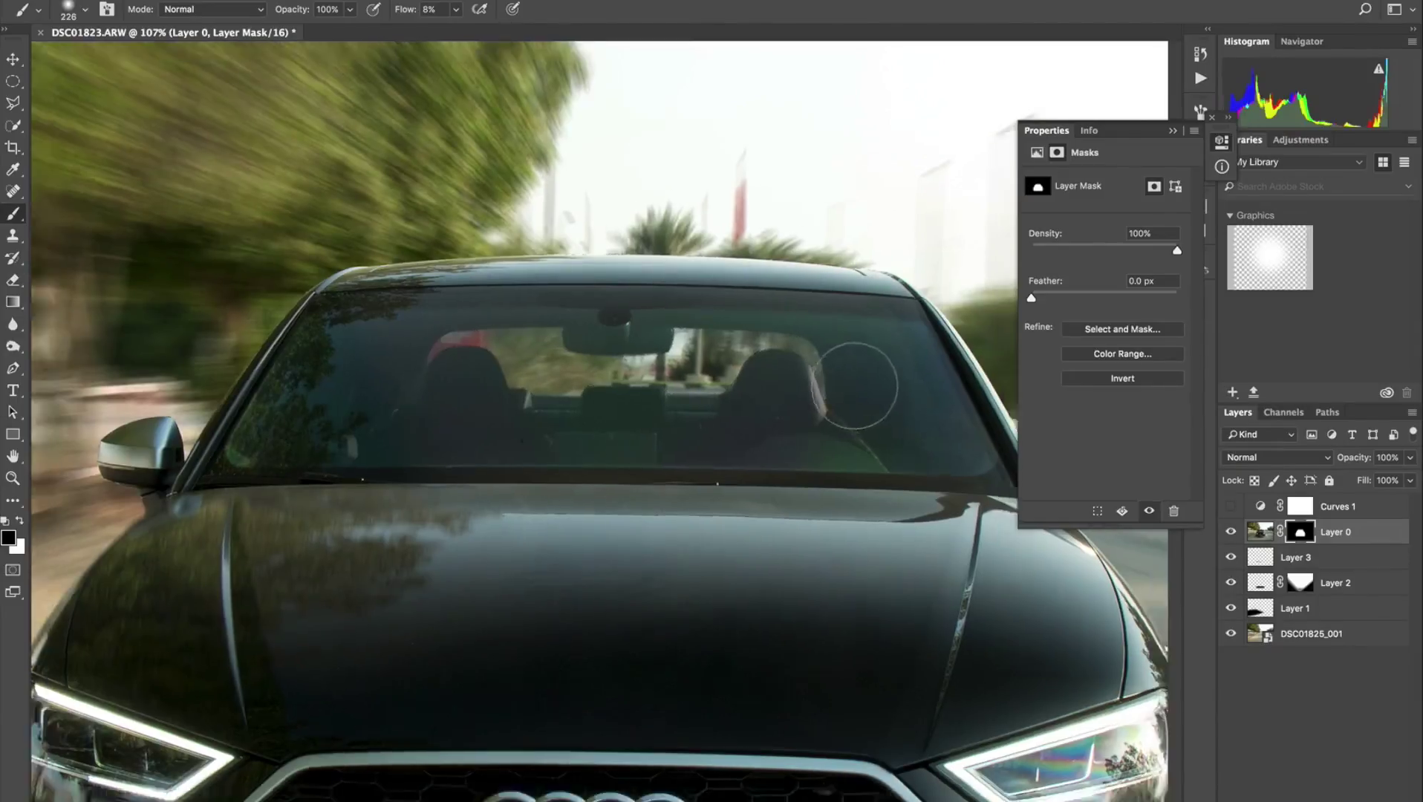
scroll(856, 385, down, 8)
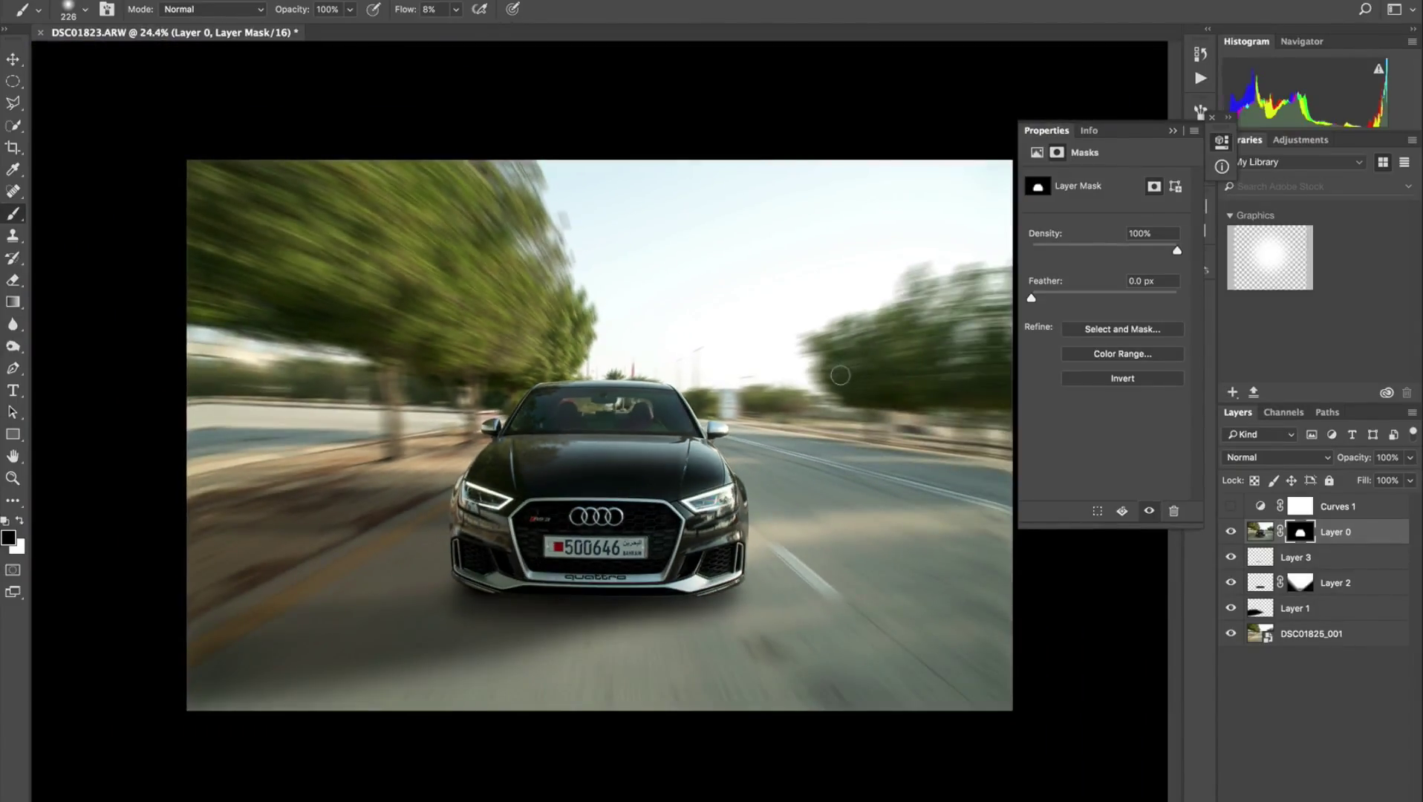
scroll(839, 374, up, 3)
scroll(839, 374, down, 4)
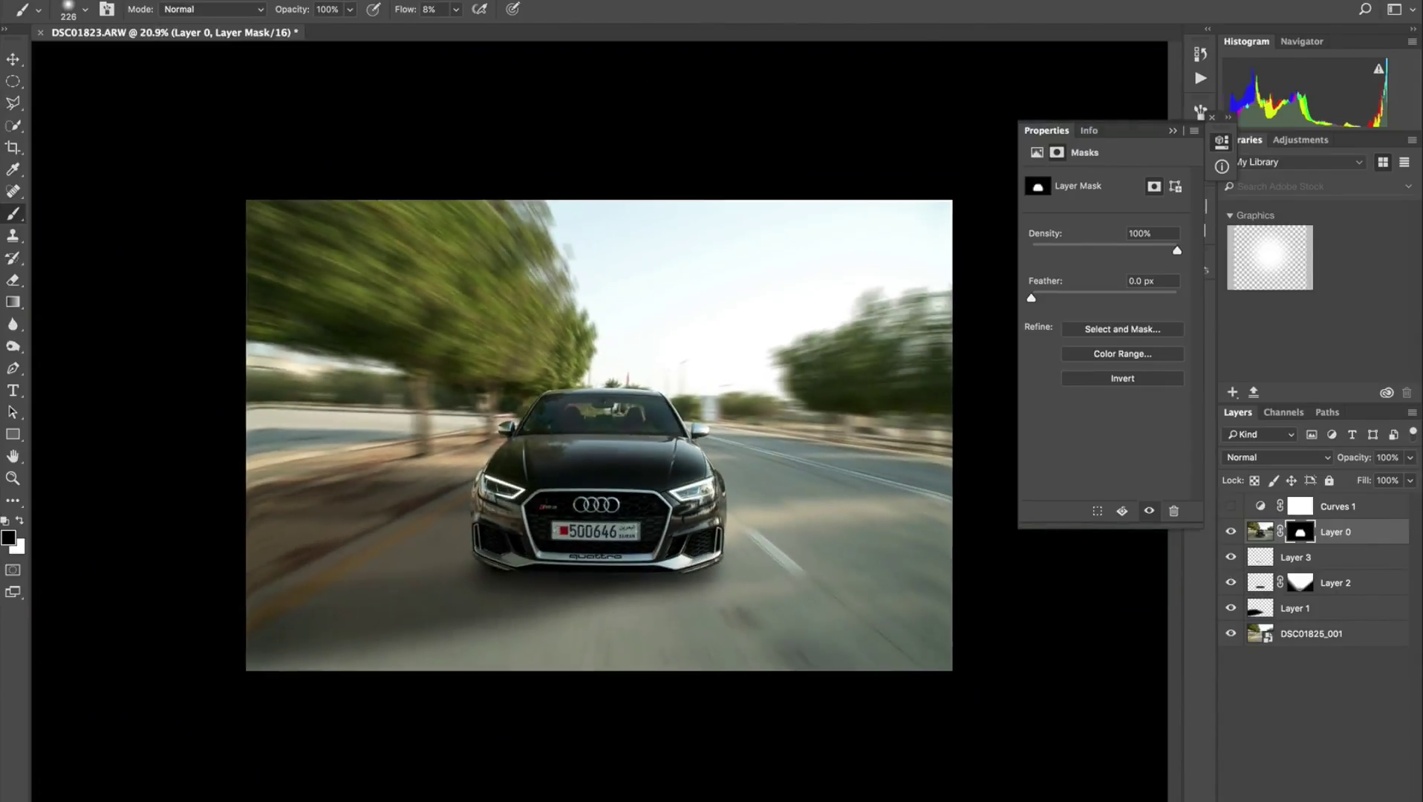